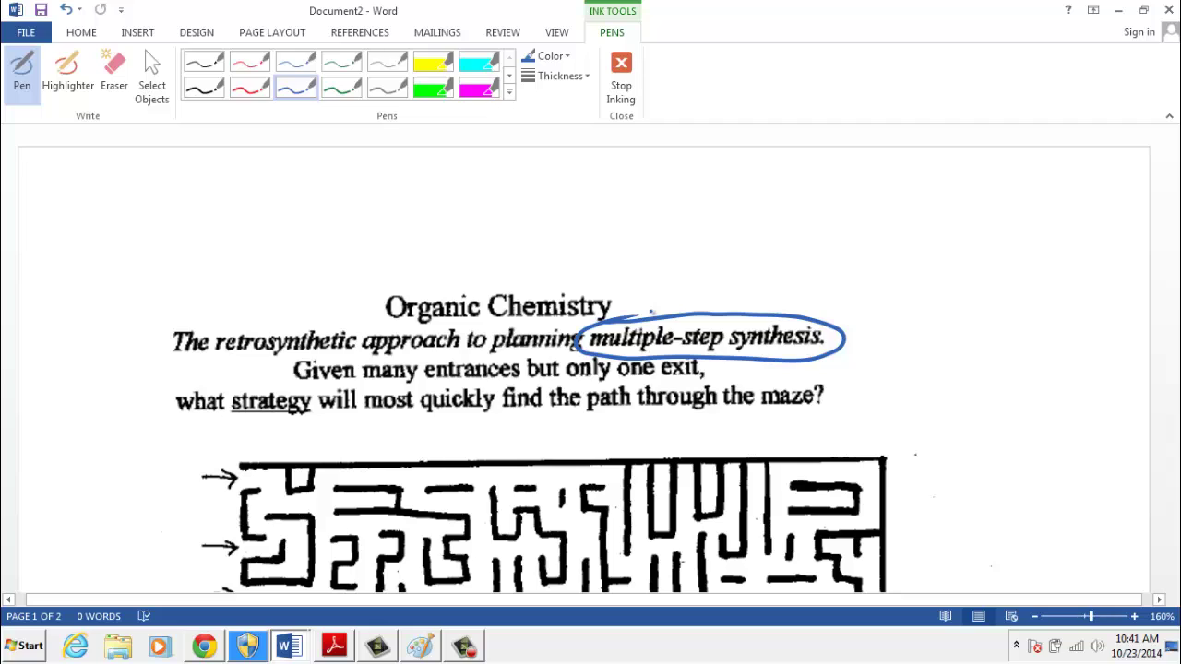
# Loop 'retrosynthetic approach' in blue ink and add a short stroke in the right margin.
pyautogui.moveTo(351, 317)
pyautogui.mouseDown()
pyautogui.moveTo(209, 335)
pyautogui.moveTo(278, 363)
pyautogui.moveTo(362, 350)
pyautogui.moveTo(423, 362)
pyautogui.moveTo(461, 329)
pyautogui.moveTo(333, 313)
pyautogui.mouseUp()
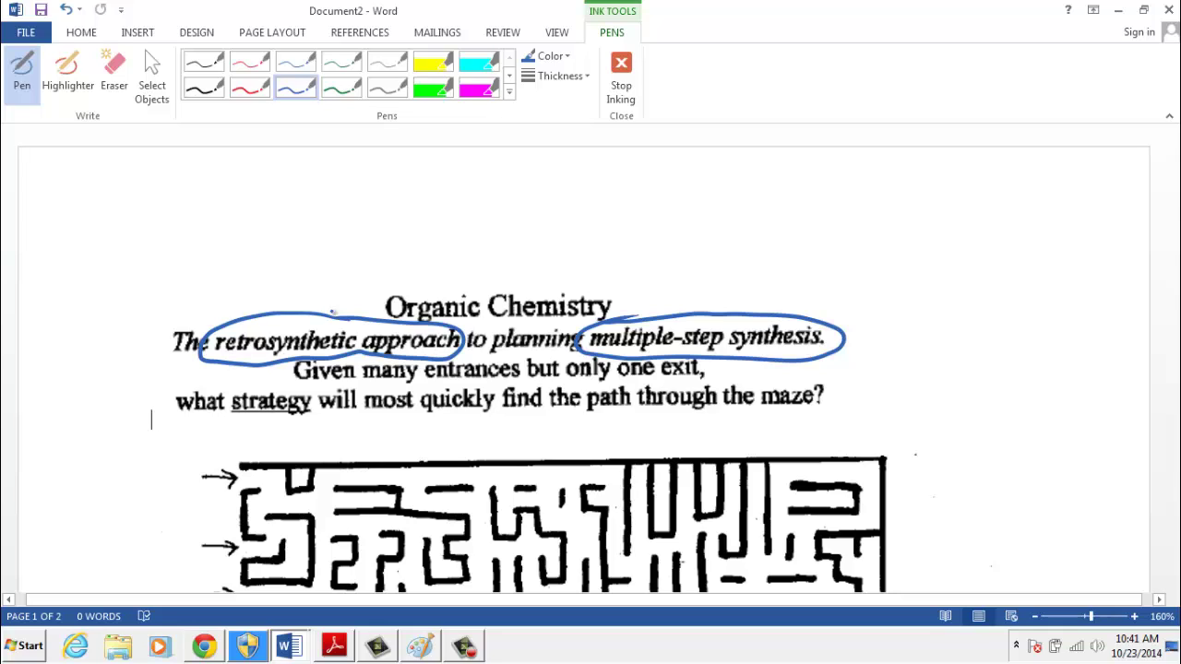
pyautogui.moveTo(1093, 392); pyautogui.dragTo(1095, 359)
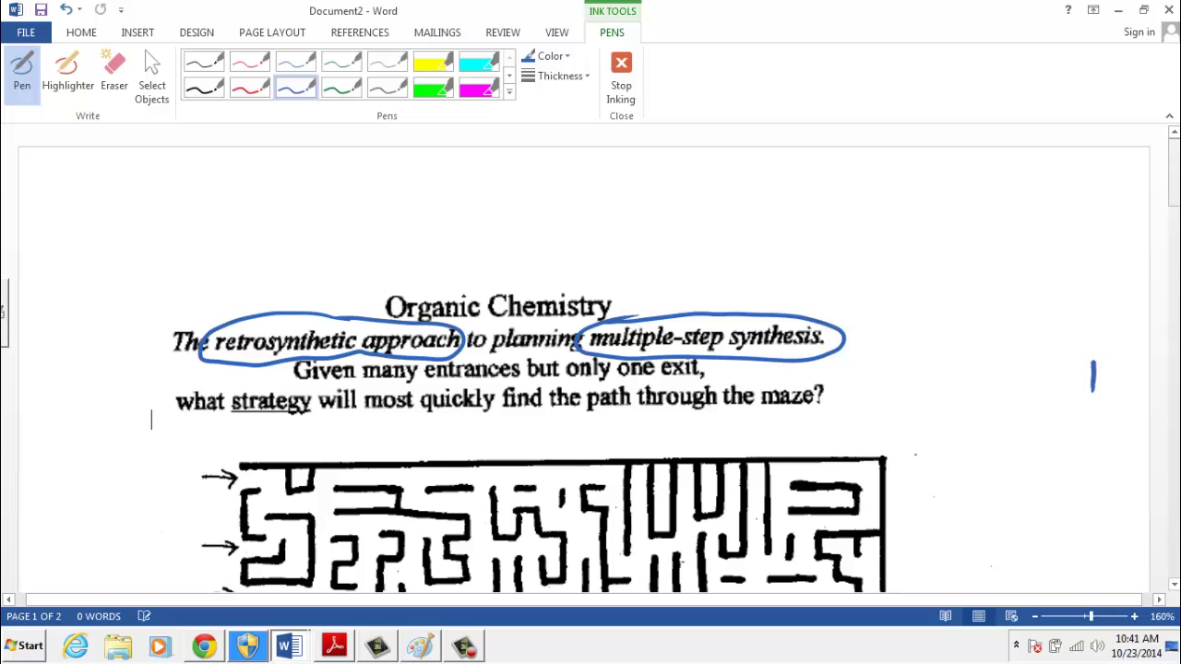
# At 130% zoom, circle the top and second entrance arrows and the Exit label in blue.
pyautogui.scroll(-5, 591, 360)
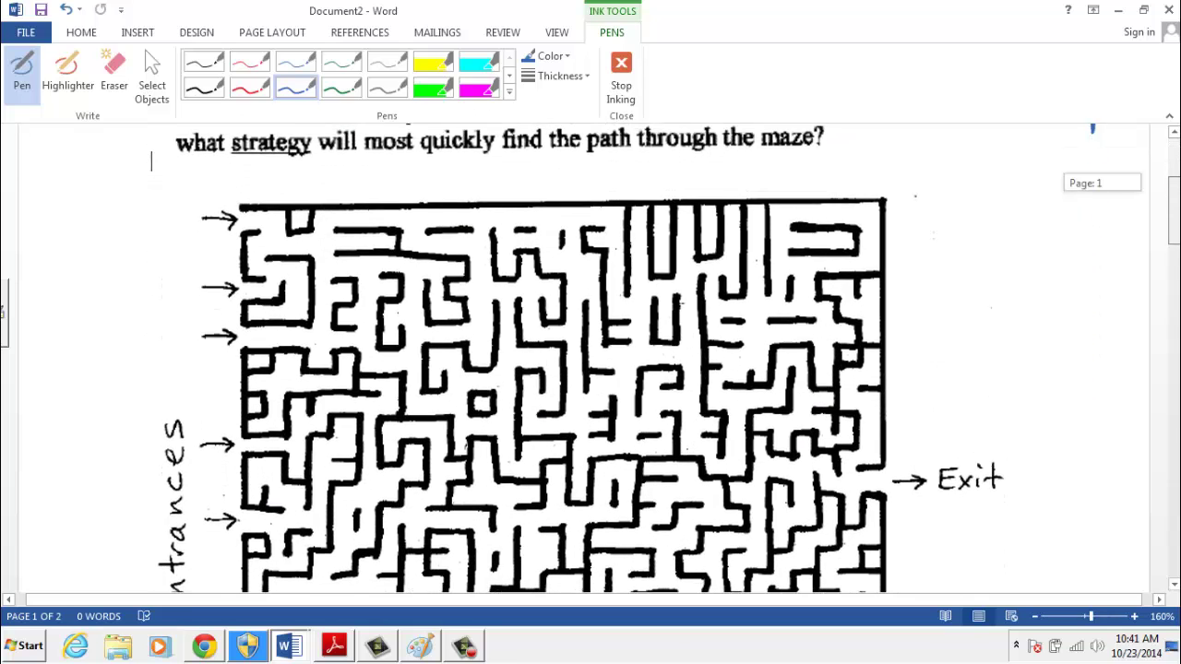
pyautogui.scroll(-1, 590, 360)
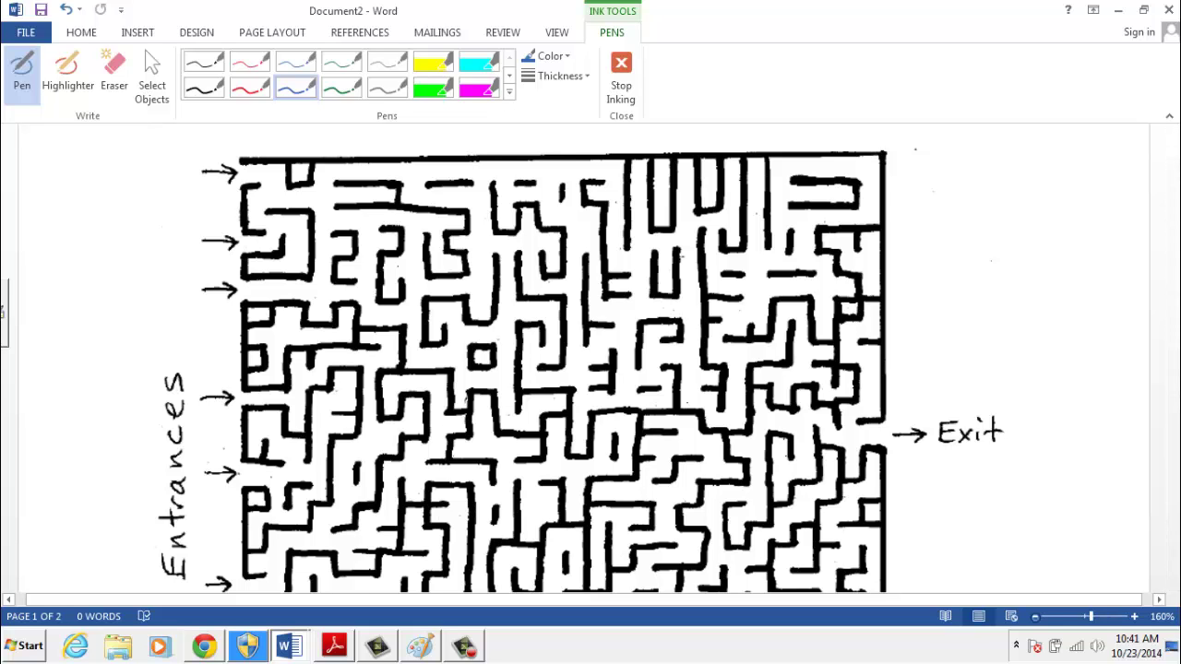
pyautogui.click(1034, 616)
pyautogui.click(1034, 617)
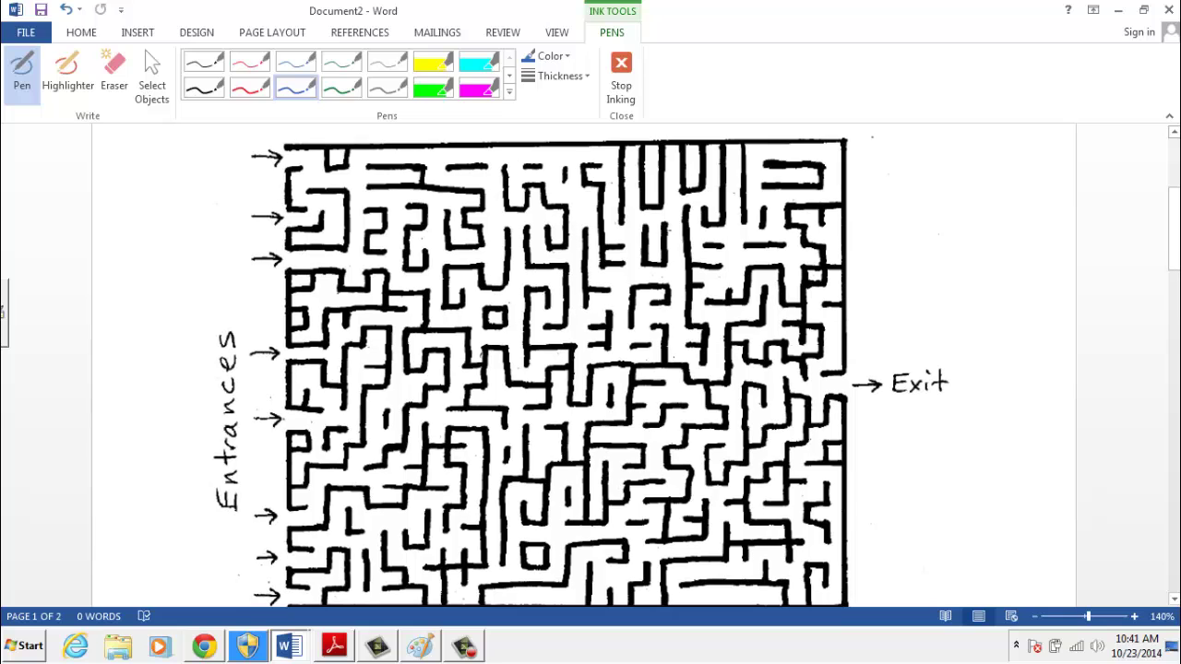
pyautogui.click(1034, 617)
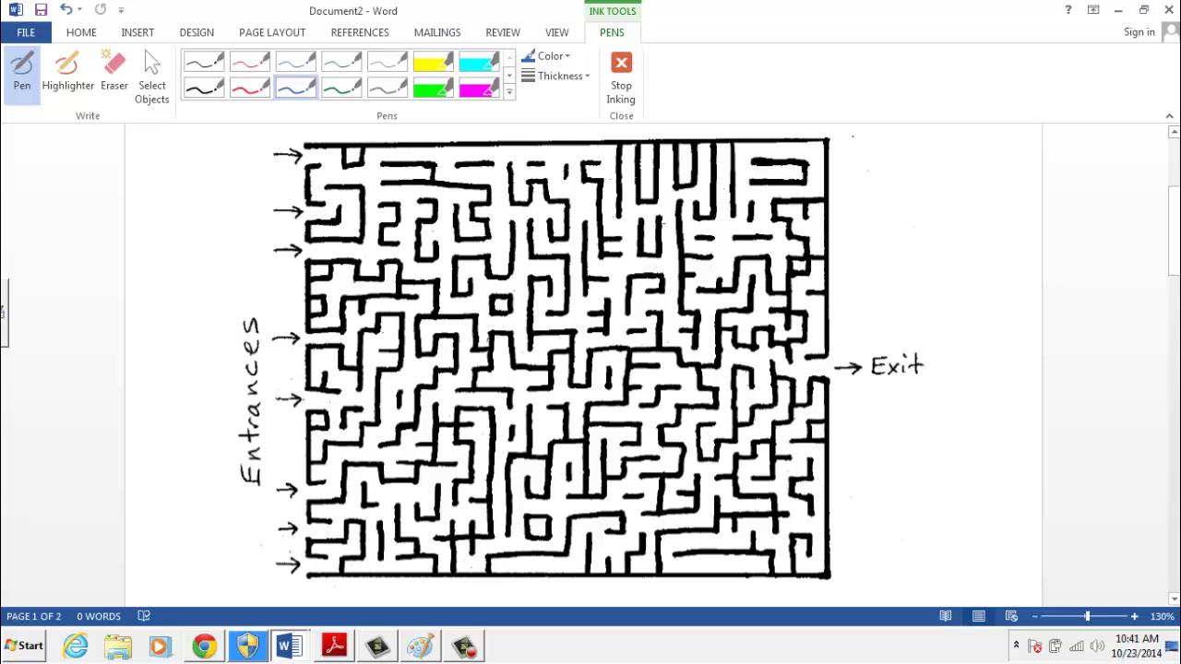
pyautogui.moveTo(258, 135)
pyautogui.mouseDown()
pyautogui.moveTo(274, 165)
pyautogui.moveTo(262, 140)
pyautogui.mouseUp()
pyautogui.moveTo(265, 319)
pyautogui.mouseDown()
pyautogui.moveTo(280, 363)
pyautogui.moveTo(271, 323)
pyautogui.mouseUp()
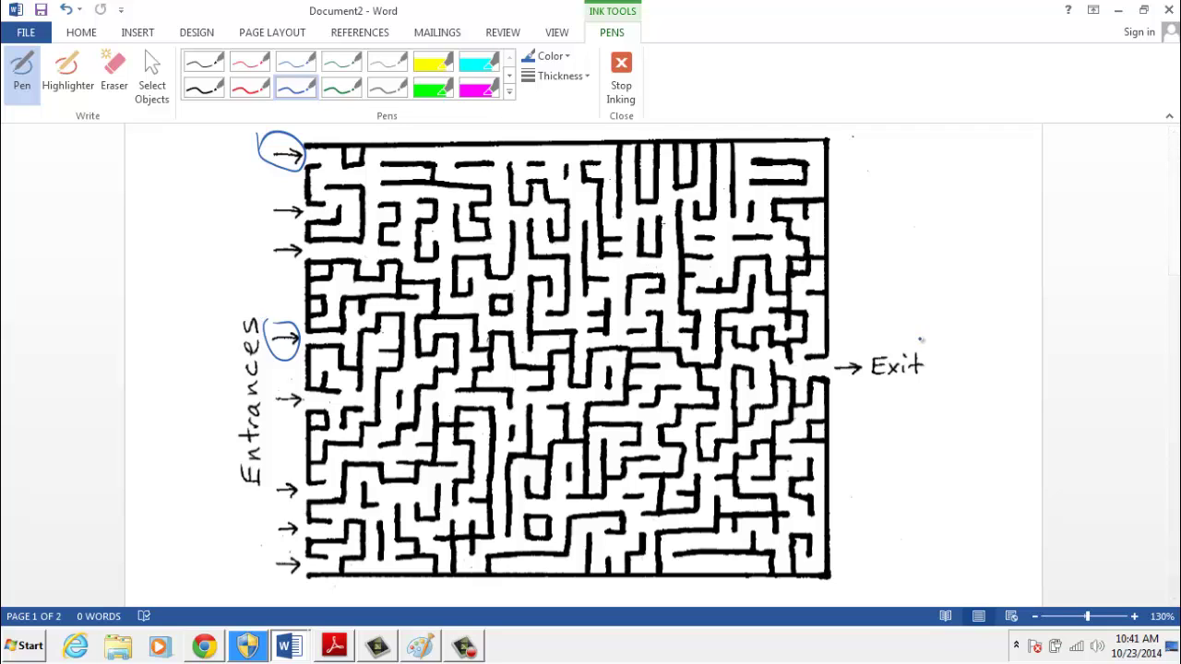
pyautogui.moveTo(900, 334)
pyautogui.mouseDown()
pyautogui.moveTo(835, 387)
pyautogui.moveTo(911, 329)
pyautogui.mouseUp()
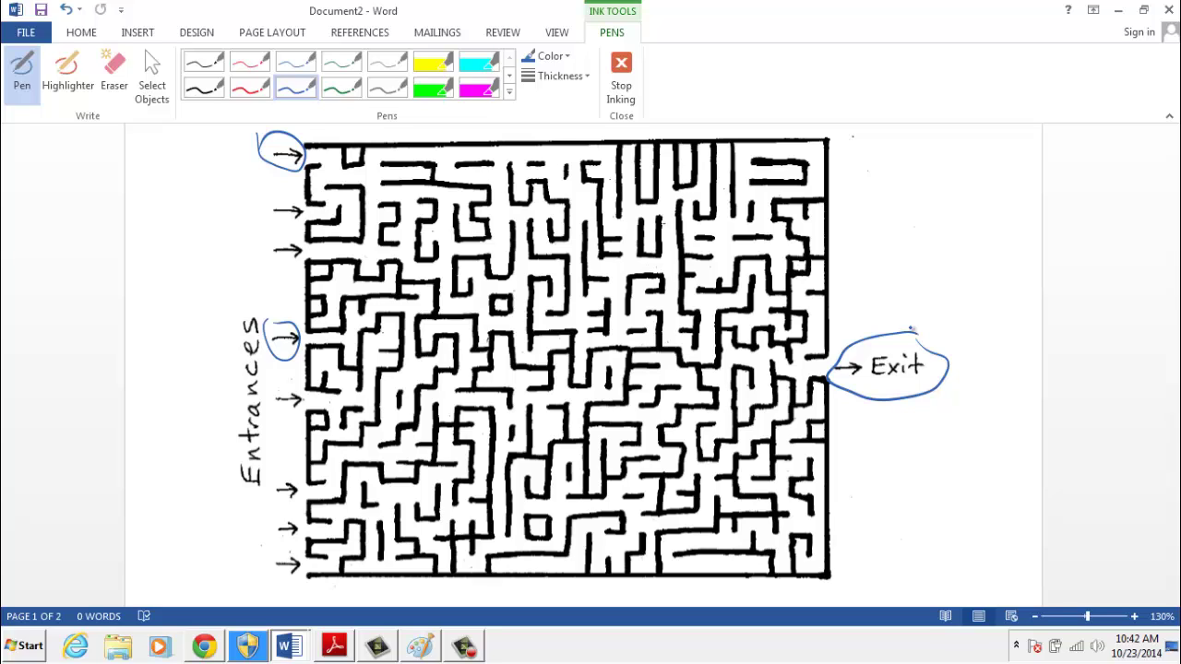
# Handwrite 'Enter here' below Exit with an arrow pointing up to it.
pyautogui.moveTo(881, 423)
pyautogui.mouseDown()
pyautogui.moveTo(884, 454)
pyautogui.moveTo(913, 408)
pyautogui.moveTo(902, 433)
pyautogui.mouseUp()
pyautogui.moveTo(882, 452); pyautogui.dragTo(904, 450)
pyautogui.moveTo(908, 441)
pyautogui.mouseDown()
pyautogui.moveTo(909, 456)
pyautogui.moveTo(922, 450)
pyautogui.mouseUp()
pyautogui.moveTo(938, 417)
pyautogui.mouseDown()
pyautogui.moveTo(936, 450)
pyautogui.moveTo(947, 432)
pyautogui.mouseUp()
pyautogui.moveTo(950, 439)
pyautogui.mouseDown()
pyautogui.moveTo(976, 447)
pyautogui.moveTo(1000, 423)
pyautogui.mouseUp()
pyautogui.moveTo(920, 474)
pyautogui.mouseDown()
pyautogui.moveTo(921, 513)
pyautogui.moveTo(946, 510)
pyautogui.mouseUp()
pyautogui.moveTo(951, 498)
pyautogui.mouseDown()
pyautogui.moveTo(965, 505)
pyautogui.moveTo(983, 489)
pyautogui.mouseUp()
pyautogui.moveTo(986, 493)
pyautogui.mouseDown()
pyautogui.moveTo(1008, 482)
pyautogui.moveTo(989, 389)
pyautogui.moveTo(947, 380)
pyautogui.mouseUp()
pyautogui.moveTo(973, 369); pyautogui.dragTo(969, 395)
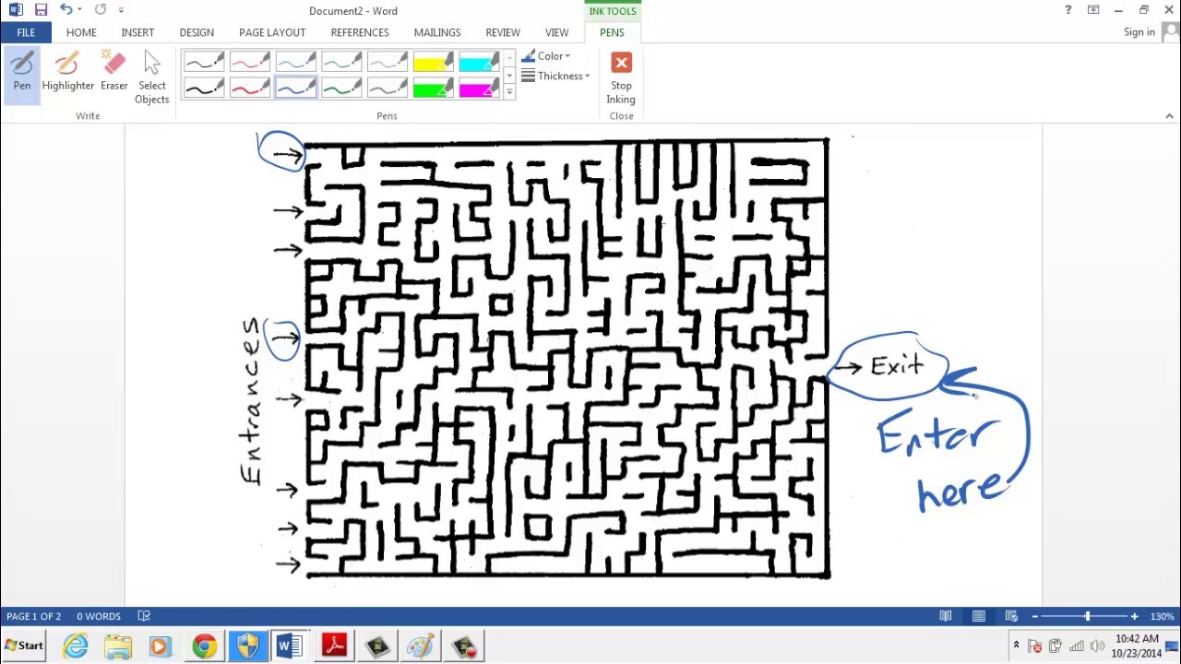
# Trace a blue path from the top entrance through the maze and out the exit.
pyautogui.moveTo(268, 178)
pyautogui.mouseDown()
pyautogui.moveTo(237, 184)
pyautogui.moveTo(238, 196)
pyautogui.mouseUp()
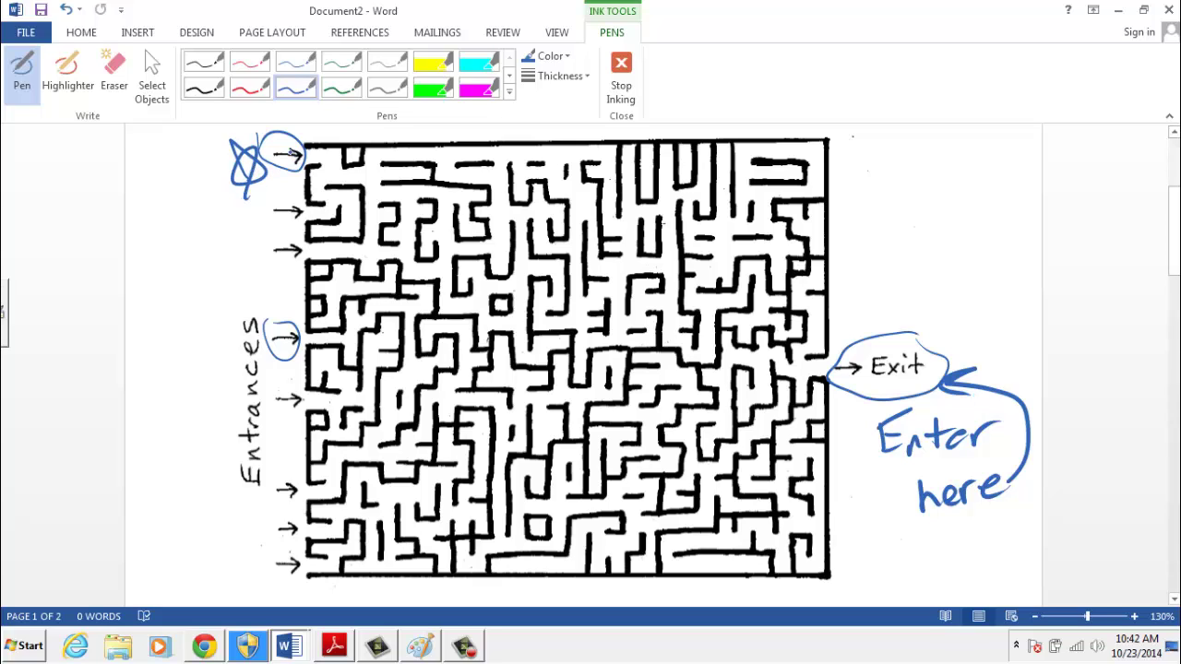
pyautogui.moveTo(292, 155)
pyautogui.mouseDown()
pyautogui.moveTo(345, 175)
pyautogui.moveTo(388, 155)
pyautogui.moveTo(578, 150)
pyautogui.moveTo(577, 304)
pyautogui.moveTo(606, 296)
pyautogui.moveTo(629, 314)
pyautogui.moveTo(676, 313)
pyautogui.moveTo(692, 359)
pyautogui.moveTo(714, 305)
pyautogui.moveTo(765, 266)
pyautogui.moveTo(778, 335)
pyautogui.mouseUp()
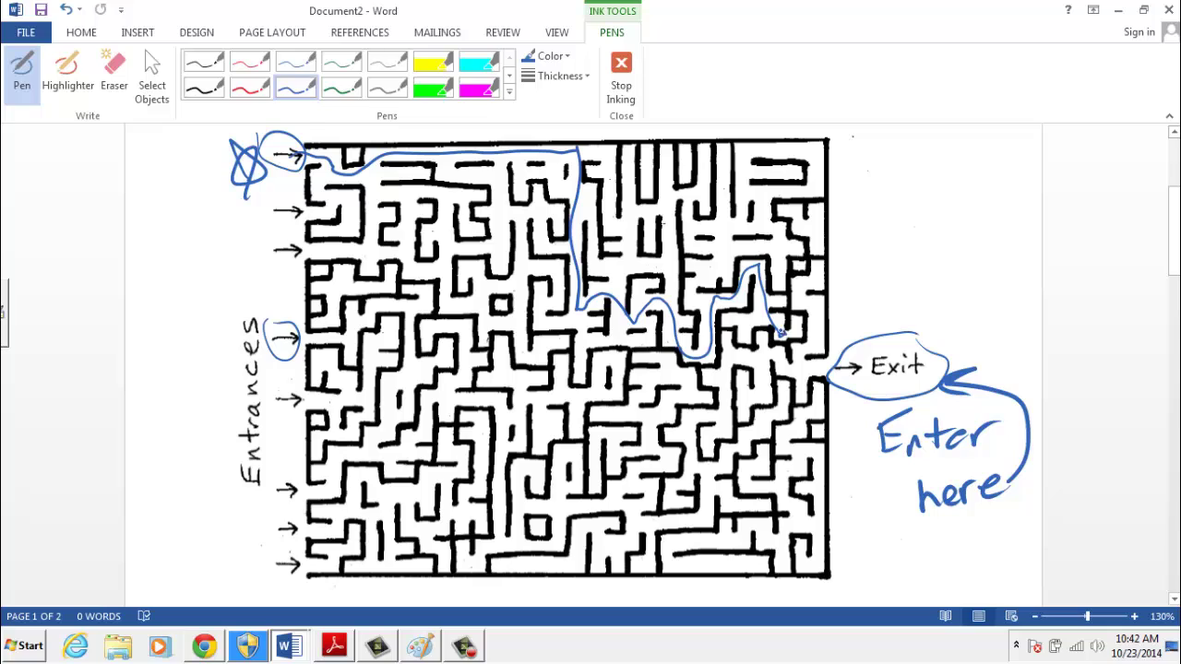
pyautogui.moveTo(782, 334)
pyautogui.mouseDown()
pyautogui.moveTo(782, 366)
pyautogui.moveTo(849, 370)
pyautogui.moveTo(906, 301)
pyautogui.moveTo(879, 304)
pyautogui.mouseUp()
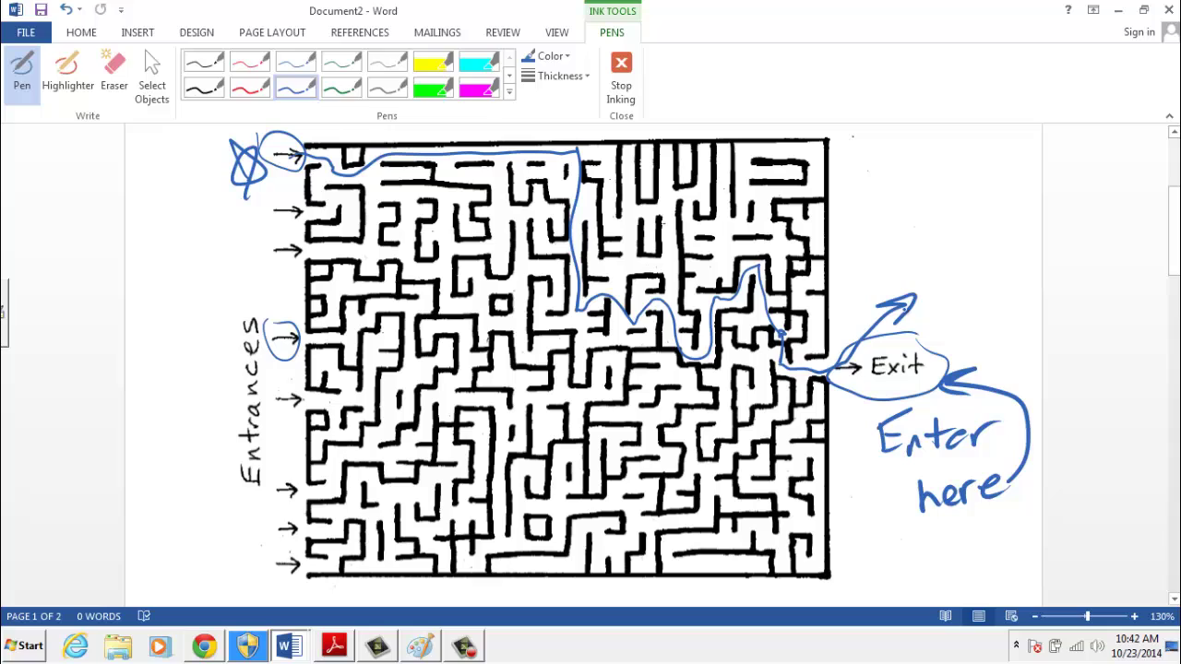
pyautogui.moveTo(782, 314)
pyautogui.mouseDown()
pyautogui.moveTo(812, 344)
pyautogui.moveTo(792, 304)
pyautogui.mouseUp()
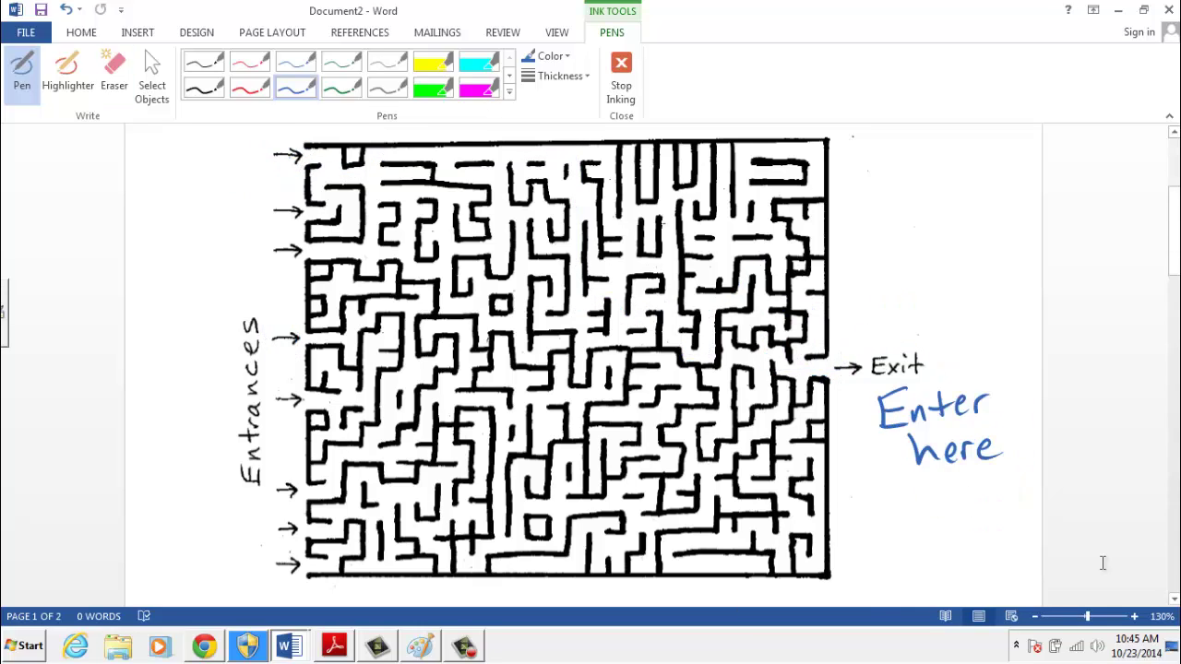
# Circle 'Enter here' and draw an arrow to the lower-left entrance, redrawing its arrowhead once.
pyautogui.moveTo(989, 378)
pyautogui.mouseDown()
pyautogui.moveTo(881, 466)
pyautogui.moveTo(976, 383)
pyautogui.moveTo(947, 369)
pyautogui.moveTo(789, 371)
pyautogui.moveTo(773, 357)
pyautogui.moveTo(741, 358)
pyautogui.moveTo(722, 376)
pyautogui.moveTo(725, 416)
pyautogui.moveTo(699, 420)
pyautogui.moveTo(688, 450)
pyautogui.moveTo(712, 496)
pyautogui.moveTo(681, 524)
pyautogui.moveTo(583, 505)
pyautogui.moveTo(557, 516)
pyautogui.moveTo(552, 545)
pyautogui.moveTo(498, 546)
pyautogui.moveTo(502, 445)
pyautogui.moveTo(487, 400)
pyautogui.moveTo(431, 397)
pyautogui.moveTo(427, 432)
pyautogui.moveTo(400, 453)
pyautogui.moveTo(352, 457)
pyautogui.moveTo(304, 496)
pyautogui.moveTo(270, 481)
pyautogui.moveTo(294, 481)
pyautogui.mouseUp()
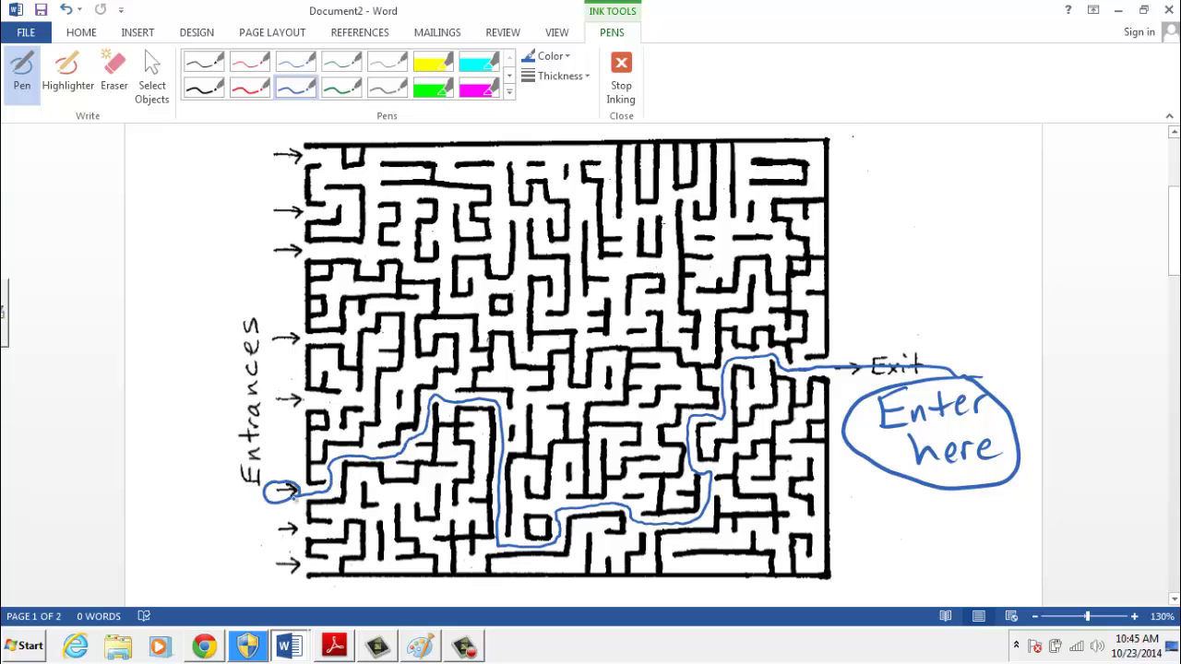
pyautogui.moveTo(190, 426); pyautogui.dragTo(246, 488)
pyautogui.moveTo(218, 481); pyautogui.dragTo(242, 484)
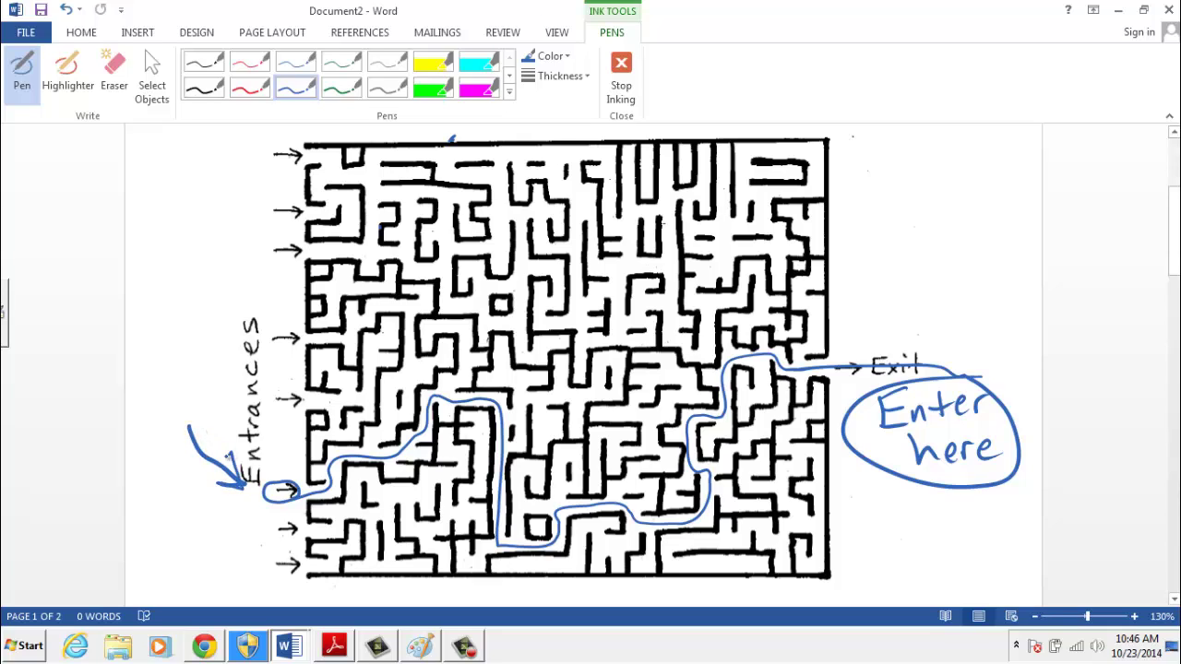
pyautogui.hotkey('ctrl', 'z')
pyautogui.moveTo(227, 458); pyautogui.dragTo(243, 482)
# On page 2, handwrite the title 'Multistep Synthesis' above the heading.
pyautogui.moveTo(1174, 230); pyautogui.dragTo(1173, 418)
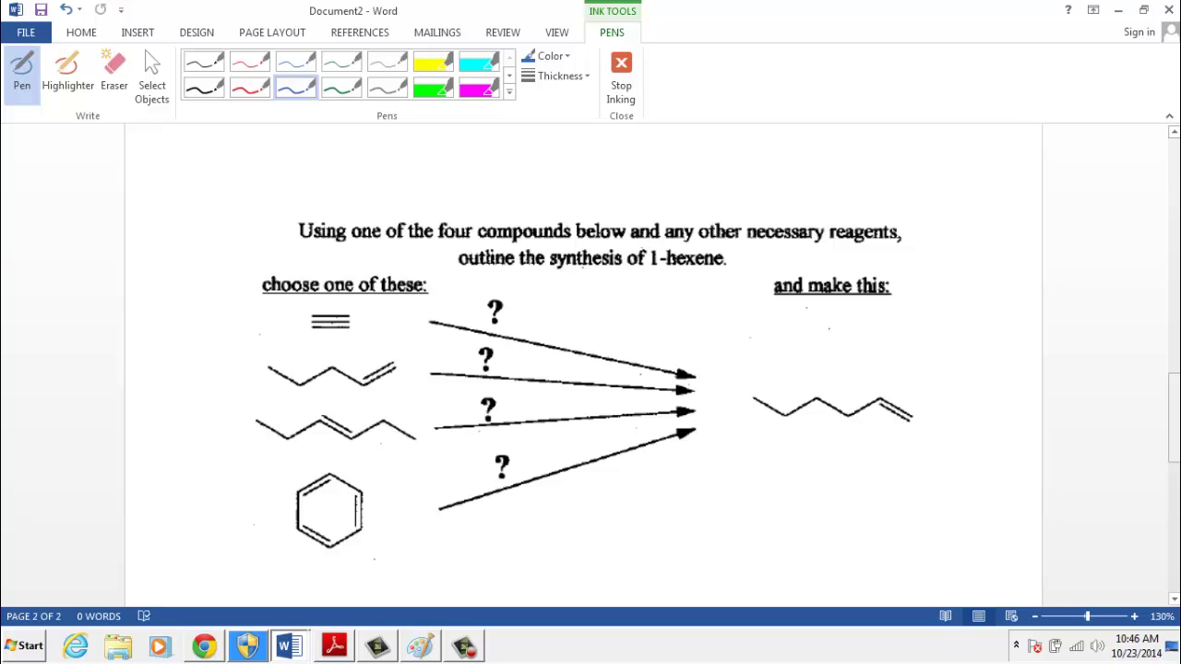
pyautogui.moveTo(437, 197); pyautogui.dragTo(510, 168)
pyautogui.moveTo(519, 144); pyautogui.dragTo(518, 192)
pyautogui.moveTo(548, 144)
pyautogui.mouseDown()
pyautogui.moveTo(553, 188)
pyautogui.moveTo(588, 188)
pyautogui.mouseUp()
pyautogui.moveTo(620, 146)
pyautogui.mouseDown()
pyautogui.moveTo(626, 188)
pyautogui.moveTo(642, 166)
pyautogui.mouseUp()
pyautogui.moveTo(633, 176); pyautogui.dragTo(671, 172)
pyautogui.moveTo(736, 146)
pyautogui.mouseDown()
pyautogui.moveTo(716, 187)
pyautogui.moveTo(764, 201)
pyautogui.moveTo(799, 185)
pyautogui.mouseUp()
pyautogui.moveTo(811, 142); pyautogui.dragTo(804, 184)
pyautogui.moveTo(796, 168); pyautogui.dragTo(815, 164)
pyautogui.moveTo(828, 140)
pyautogui.mouseDown()
pyautogui.moveTo(820, 183)
pyautogui.moveTo(847, 185)
pyautogui.mouseUp()
pyautogui.moveTo(855, 176); pyautogui.dragTo(873, 182)
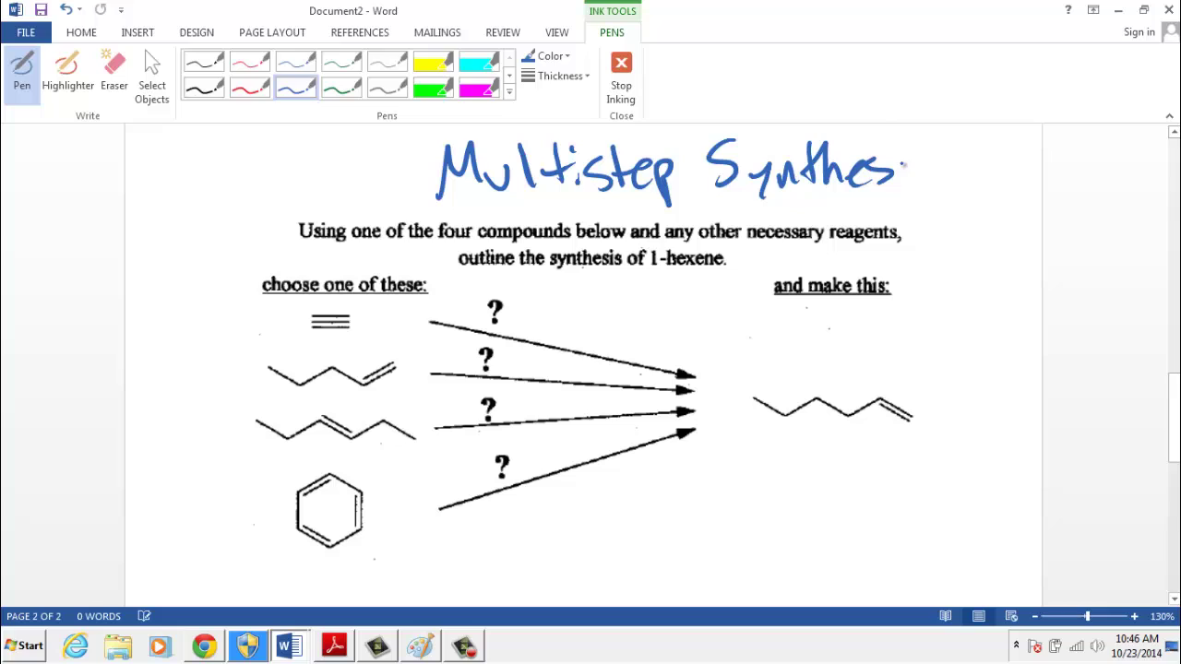
pyautogui.moveTo(904, 168); pyautogui.dragTo(919, 187)
# Underline the 1-hexene product structure and loop the four starting compounds with side marks.
pyautogui.moveTo(741, 446); pyautogui.dragTo(938, 450)
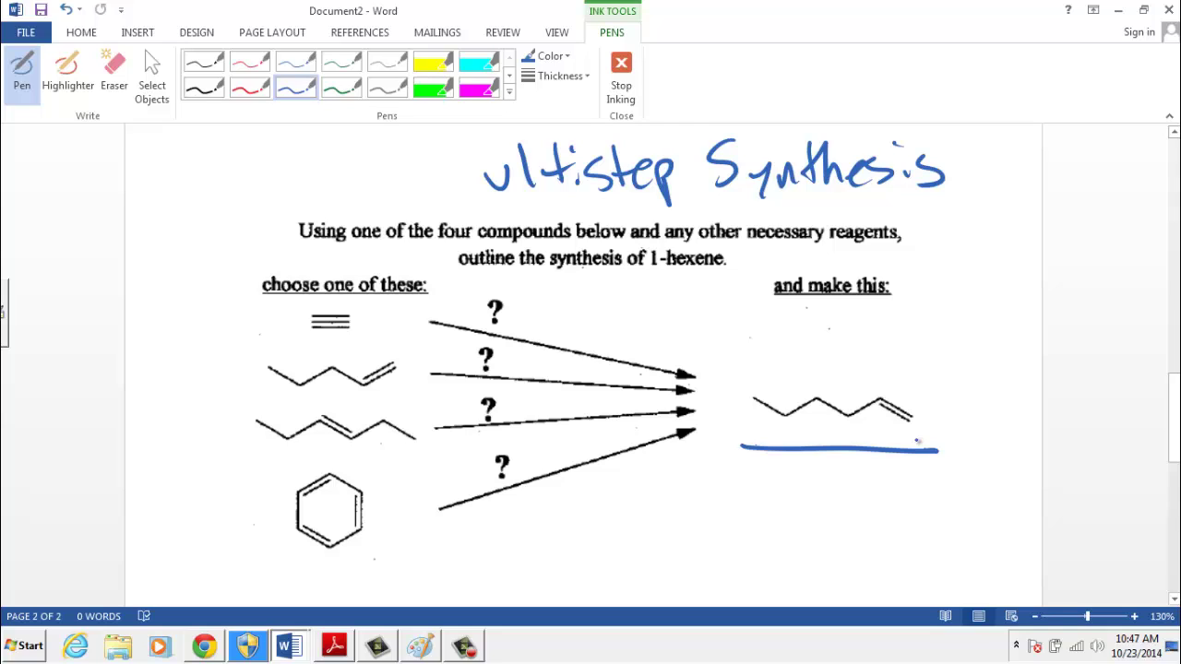
pyautogui.moveTo(275, 297)
pyautogui.mouseDown()
pyautogui.moveTo(242, 304)
pyautogui.moveTo(224, 546)
pyautogui.moveTo(365, 577)
pyautogui.moveTo(431, 431)
pyautogui.moveTo(365, 308)
pyautogui.moveTo(256, 299)
pyautogui.mouseUp()
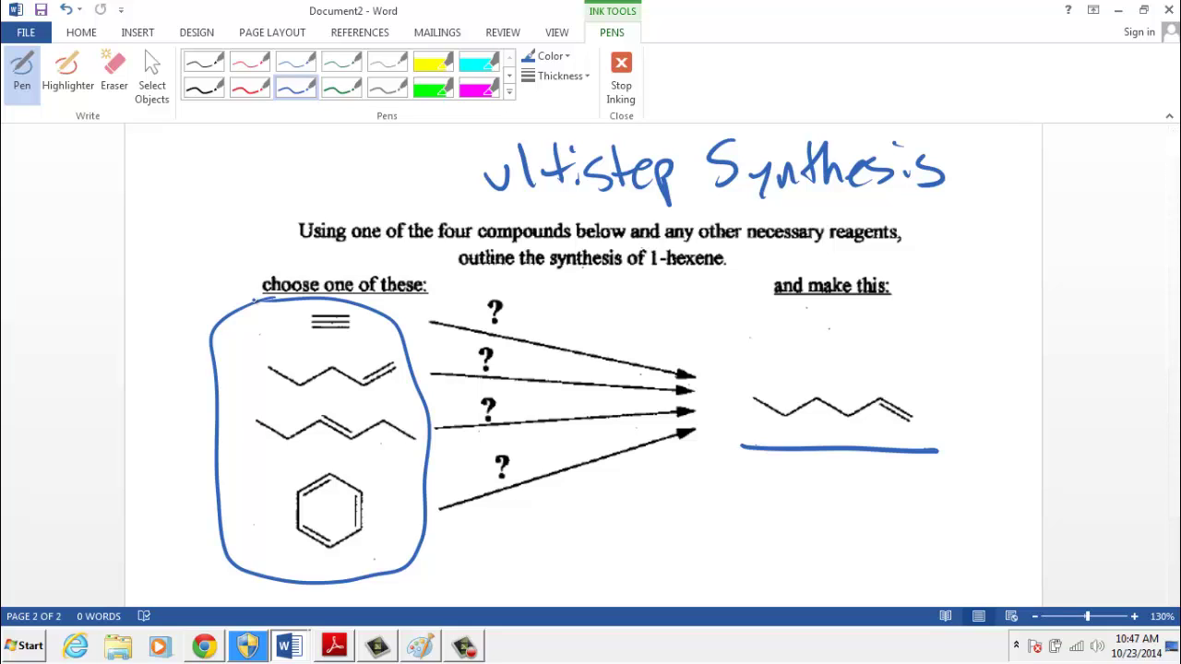
pyautogui.moveTo(232, 489)
pyautogui.mouseDown()
pyautogui.moveTo(236, 338)
pyautogui.moveTo(232, 506)
pyautogui.mouseUp()
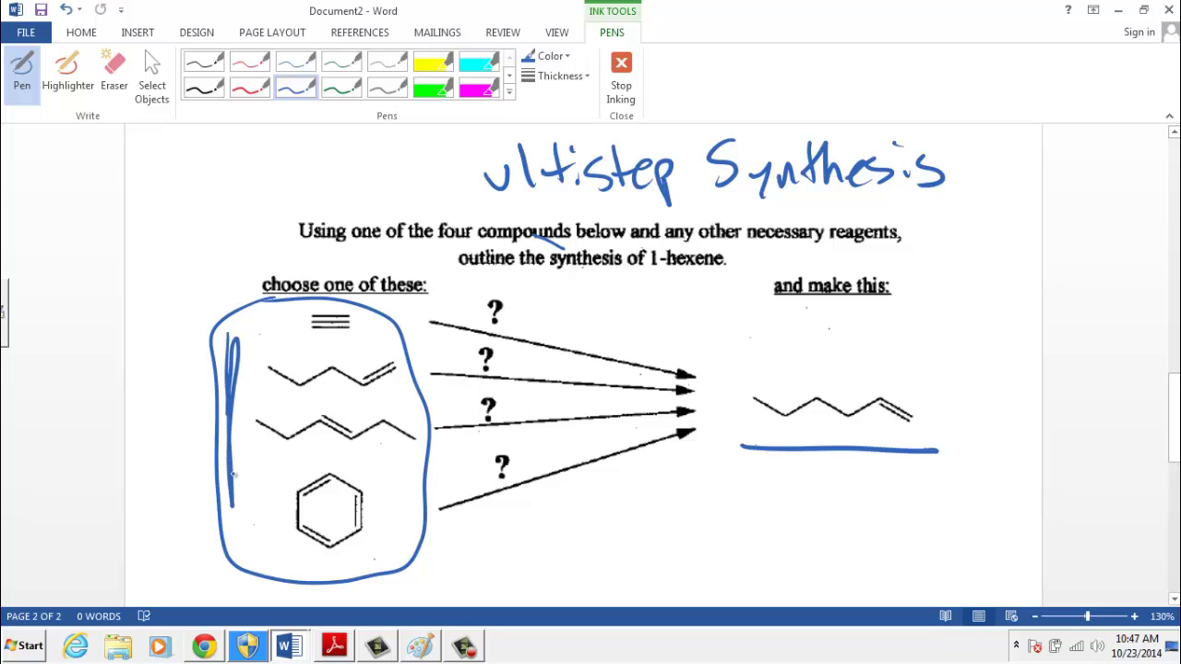
pyautogui.moveTo(256, 330); pyautogui.dragTo(232, 373)
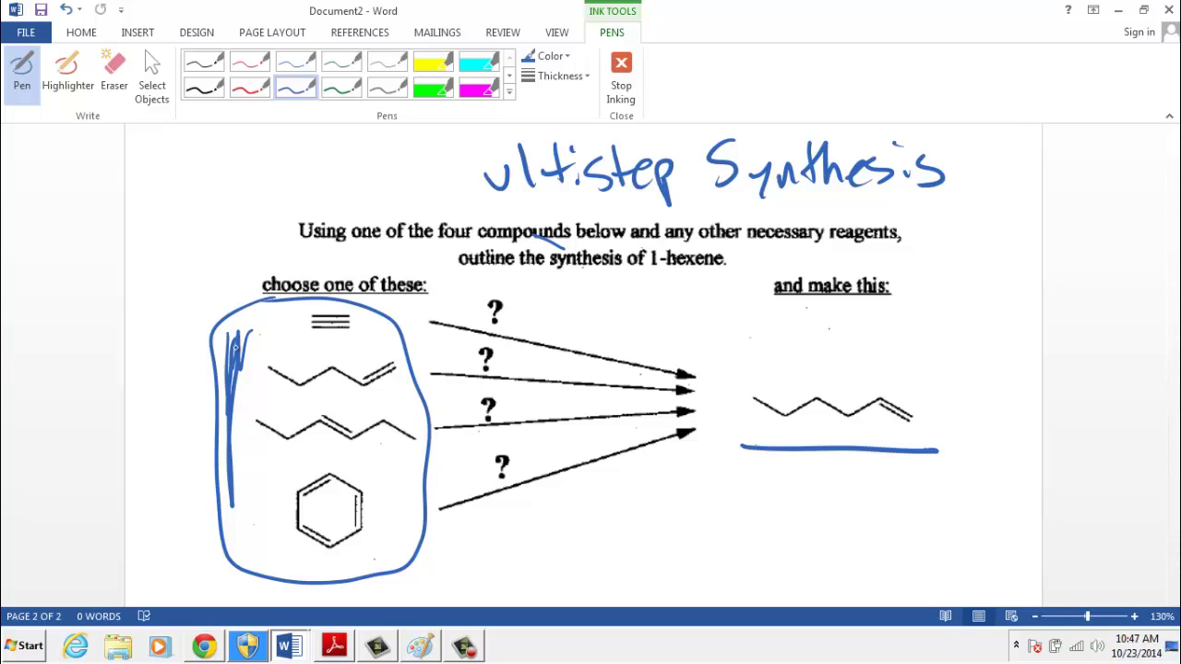
# Label the product '1-hexene' beneath its underline.
pyautogui.moveTo(802, 471); pyautogui.dragTo(804, 510)
pyautogui.moveTo(814, 503); pyautogui.dragTo(1008, 498)
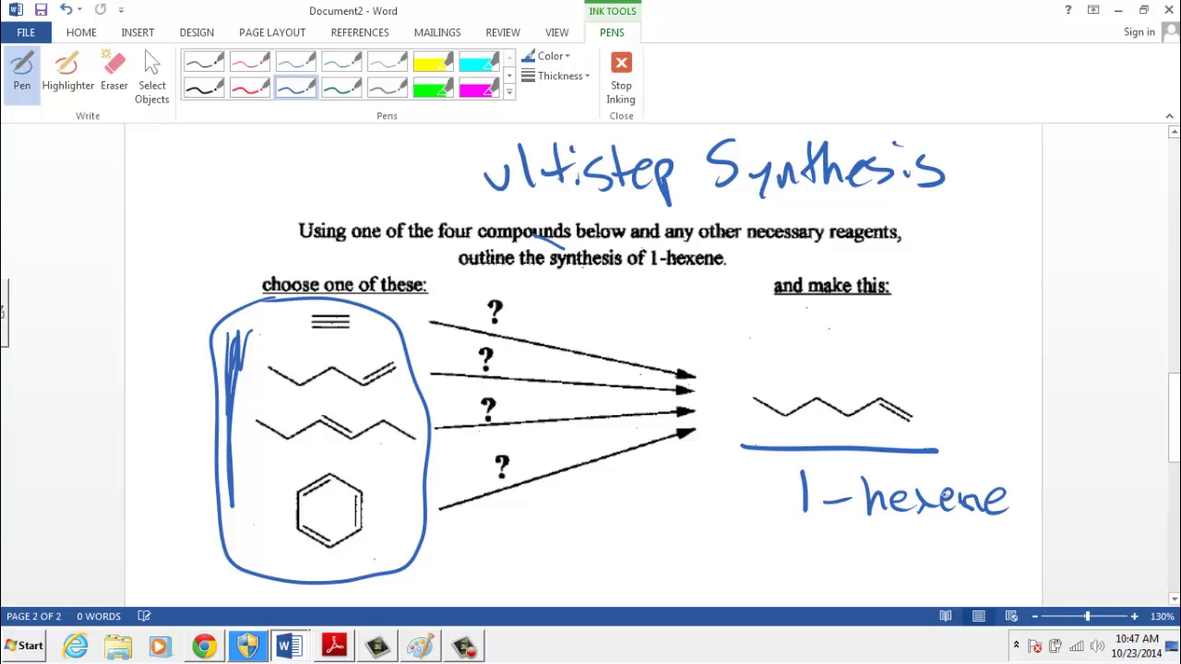
pyautogui.moveTo(934, 489); pyautogui.dragTo(925, 513)
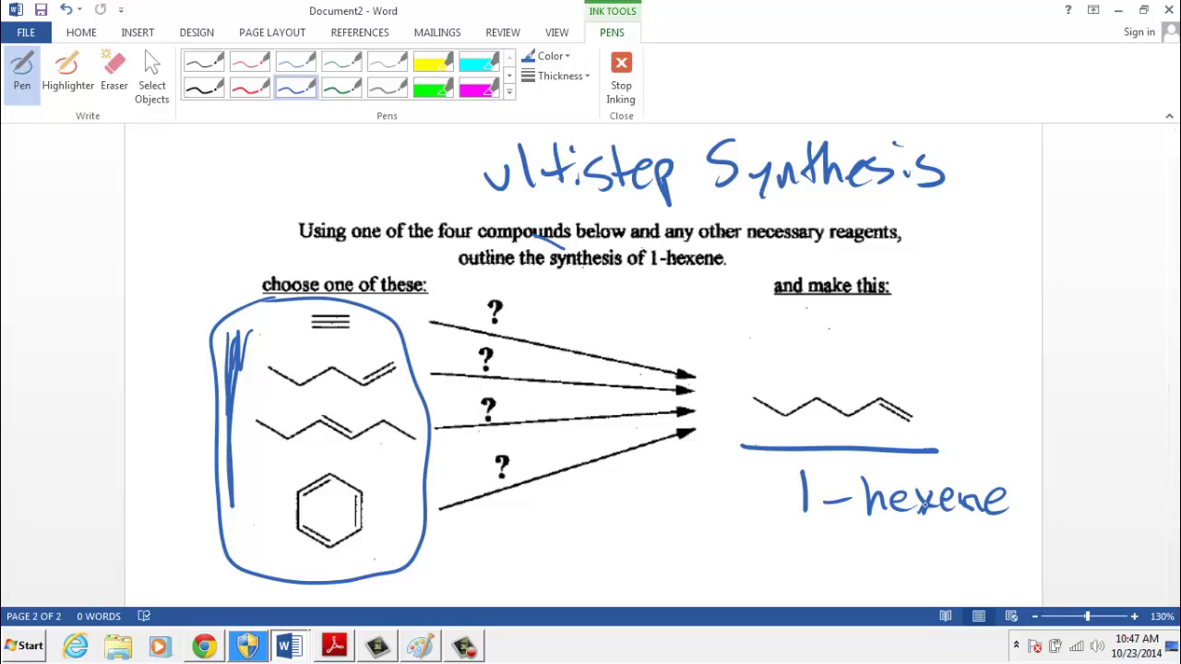
pyautogui.moveTo(1170, 415); pyautogui.dragTo(1170, 475)
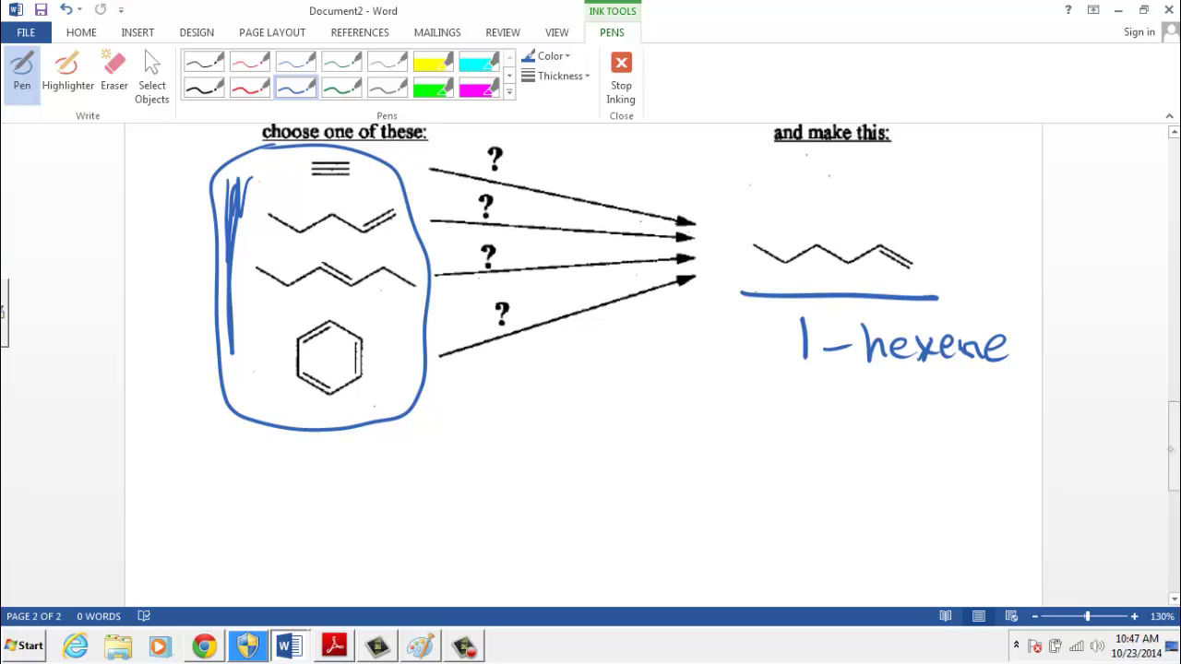
# Handwrite 'Wrong way! Pick an entrance' below the looped compounds.
pyautogui.moveTo(291, 493)
pyautogui.mouseDown()
pyautogui.moveTo(337, 513)
pyautogui.moveTo(385, 489)
pyautogui.moveTo(437, 513)
pyautogui.mouseUp()
pyautogui.moveTo(468, 473); pyautogui.dragTo(610, 452)
pyautogui.click(608, 466)
pyautogui.moveTo(493, 508); pyautogui.dragTo(499, 565)
pyautogui.moveTo(495, 509)
pyautogui.mouseDown()
pyautogui.moveTo(501, 537)
pyautogui.moveTo(526, 551)
pyautogui.mouseUp()
pyautogui.click(520, 519)
pyautogui.moveTo(550, 528); pyautogui.dragTo(559, 544)
pyautogui.moveTo(579, 521)
pyautogui.mouseDown()
pyautogui.moveTo(581, 541)
pyautogui.moveTo(713, 526)
pyautogui.mouseUp()
pyautogui.click(728, 522)
pyautogui.moveTo(725, 489)
pyautogui.mouseDown()
pyautogui.moveTo(725, 513)
pyautogui.moveTo(746, 498)
pyautogui.mouseUp()
pyautogui.moveTo(744, 518)
pyautogui.mouseDown()
pyautogui.moveTo(754, 497)
pyautogui.moveTo(875, 496)
pyautogui.mouseUp()
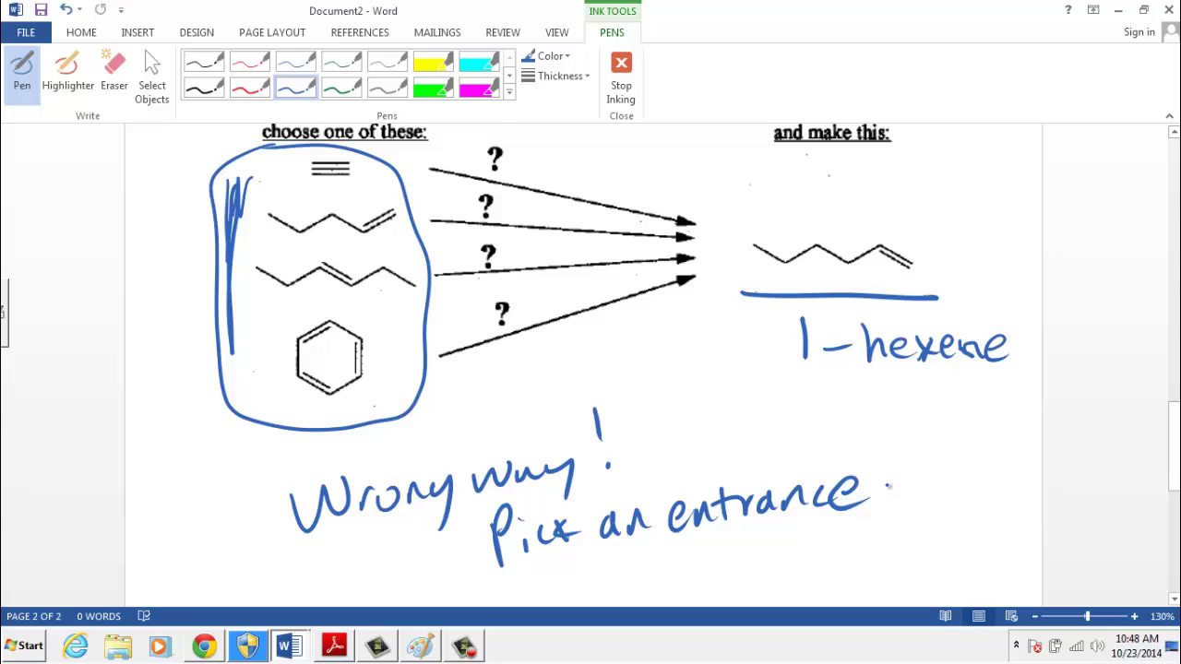
# Try circling the double bond on two chains, undoing both strokes.
pyautogui.moveTo(879, 242)
pyautogui.mouseDown()
pyautogui.moveTo(903, 223)
pyautogui.moveTo(869, 247)
pyautogui.mouseUp()
pyautogui.hotkey('ctrl', 'z')
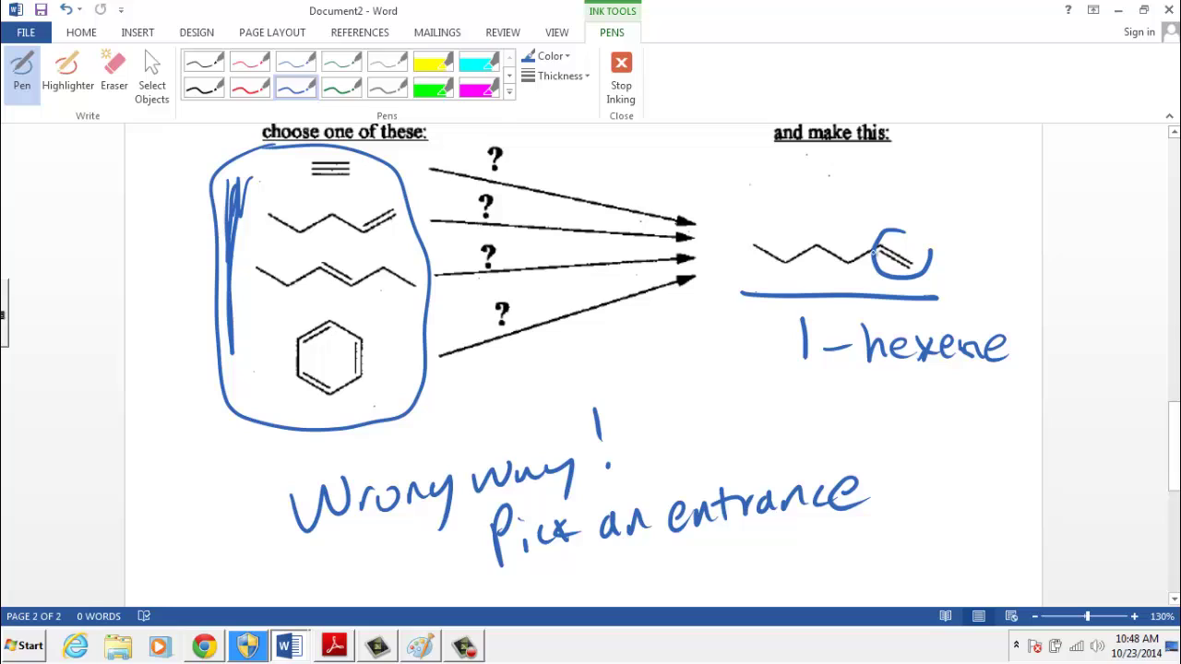
pyautogui.moveTo(380, 196)
pyautogui.mouseDown()
pyautogui.moveTo(380, 242)
pyautogui.moveTo(388, 198)
pyautogui.mouseUp()
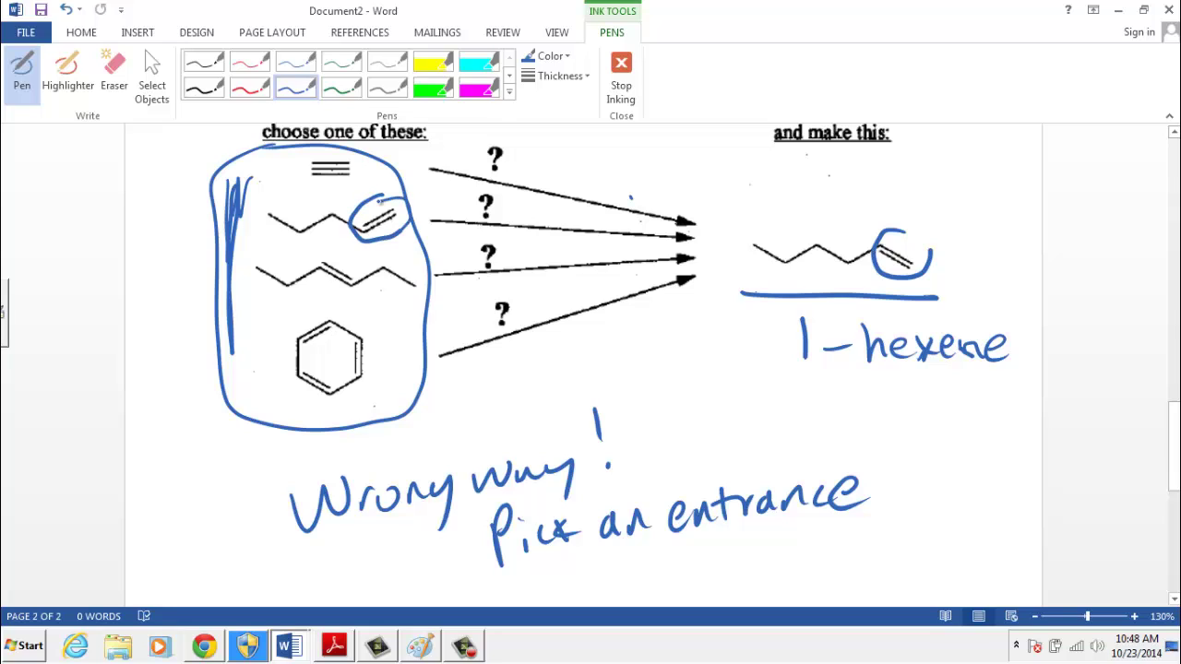
pyautogui.hotkey('ctrl', 'z')
pyautogui.moveTo(1173, 442); pyautogui.dragTo(1173, 456)
pyautogui.rightClick(464, 646)
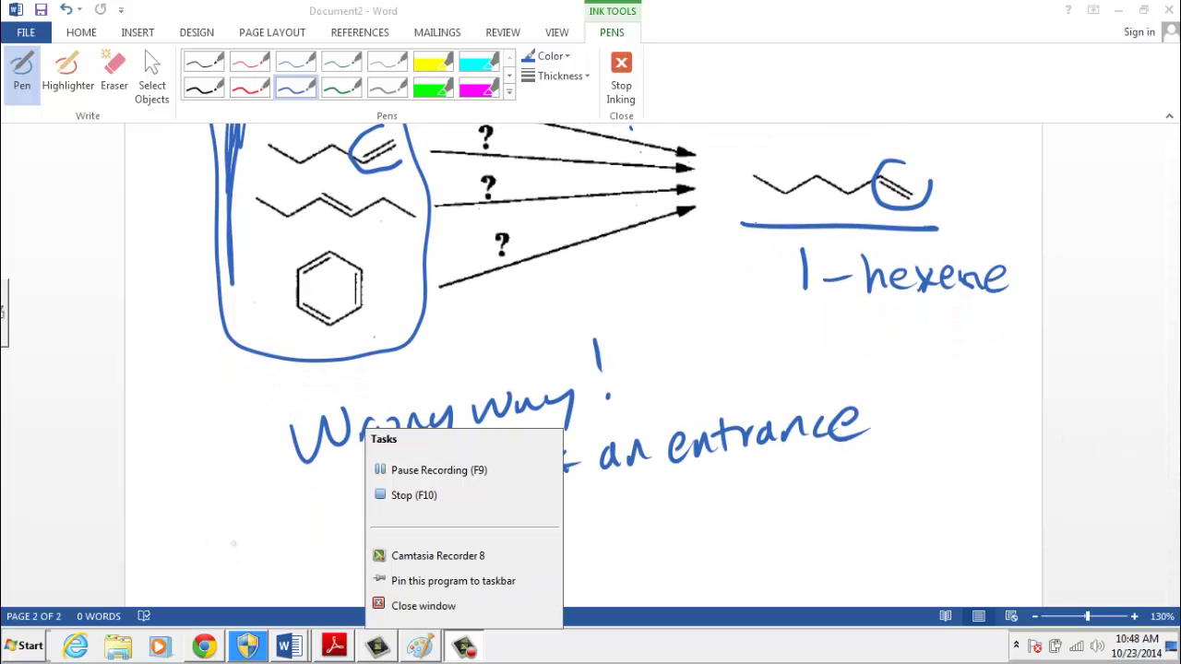
# Sketch a left zigzag skeleton with an arrow and the 1-hexene zigzag at bottom right.
pyautogui.click(206, 551)
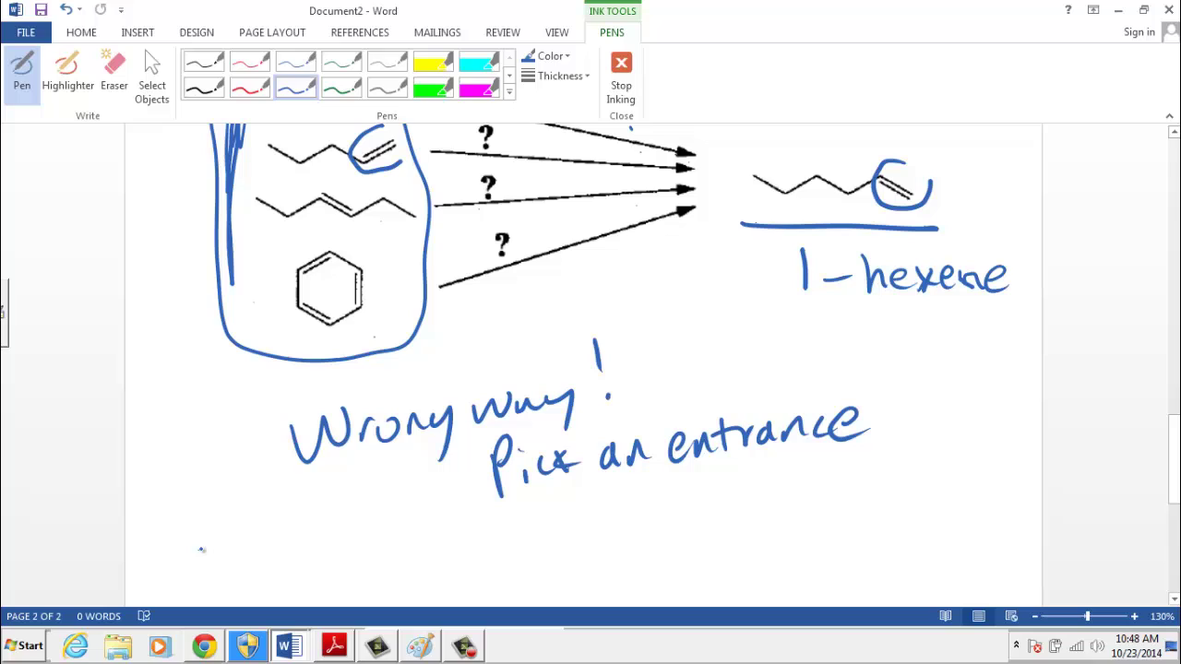
pyautogui.moveTo(197, 548)
pyautogui.mouseDown()
pyautogui.moveTo(226, 567)
pyautogui.moveTo(279, 572)
pyautogui.moveTo(319, 546)
pyautogui.moveTo(309, 543)
pyautogui.moveTo(344, 567)
pyautogui.moveTo(395, 565)
pyautogui.mouseUp()
pyautogui.moveTo(365, 556)
pyautogui.mouseDown()
pyautogui.moveTo(395, 565)
pyautogui.moveTo(378, 576)
pyautogui.mouseUp()
pyautogui.moveTo(808, 545)
pyautogui.mouseDown()
pyautogui.moveTo(849, 577)
pyautogui.moveTo(971, 535)
pyautogui.moveTo(1004, 567)
pyautogui.mouseUp()
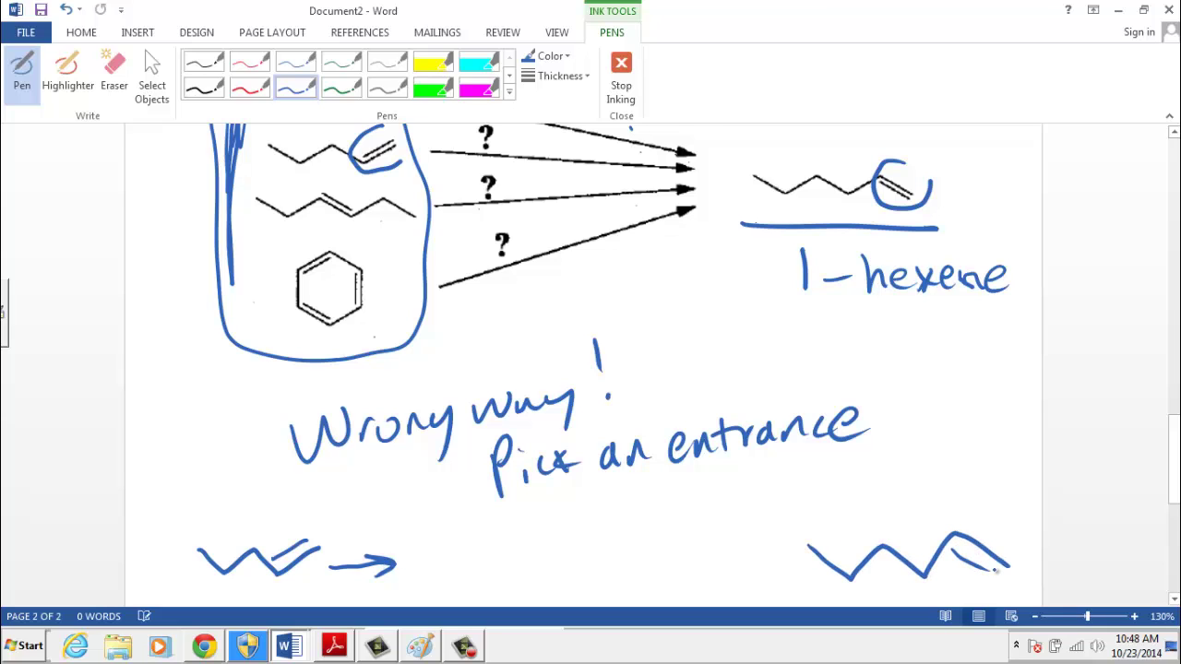
pyautogui.moveTo(1173, 460)
pyautogui.mouseDown()
pyautogui.moveTo(1173, 525)
pyautogui.moveTo(1174, 503)
pyautogui.mouseUp()
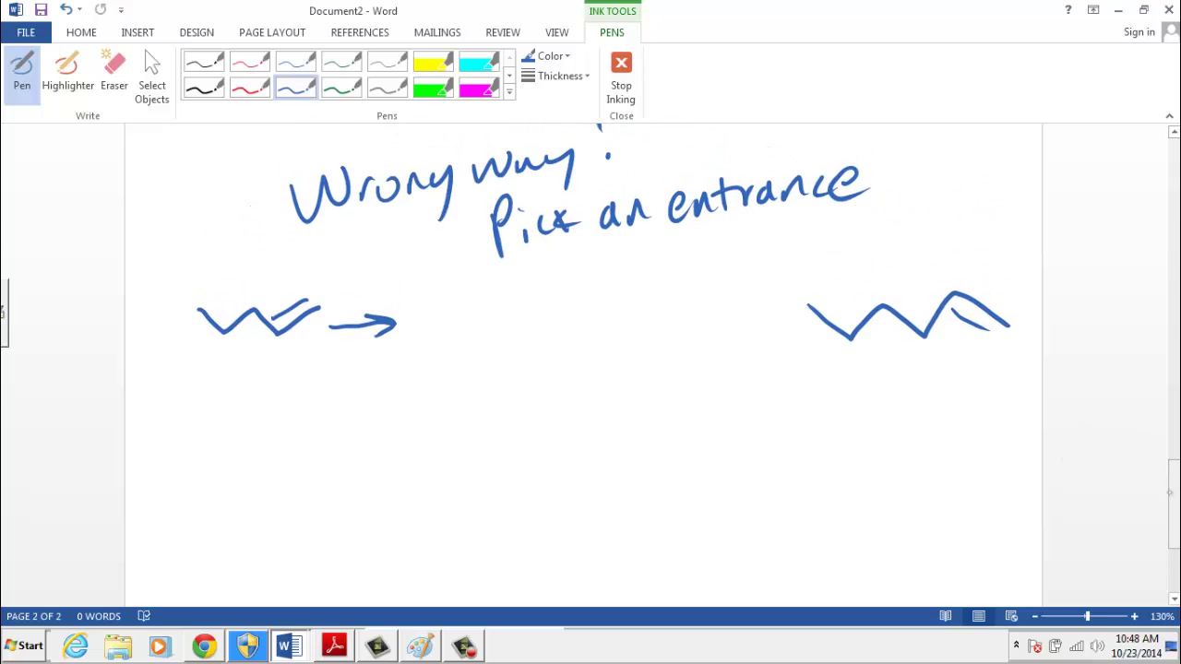
# Circle the word 'Wrong' and label the left and right skeletons 5C and 6C.
pyautogui.moveTo(407, 133)
pyautogui.mouseDown()
pyautogui.moveTo(439, 207)
pyautogui.moveTo(324, 157)
pyautogui.mouseUp()
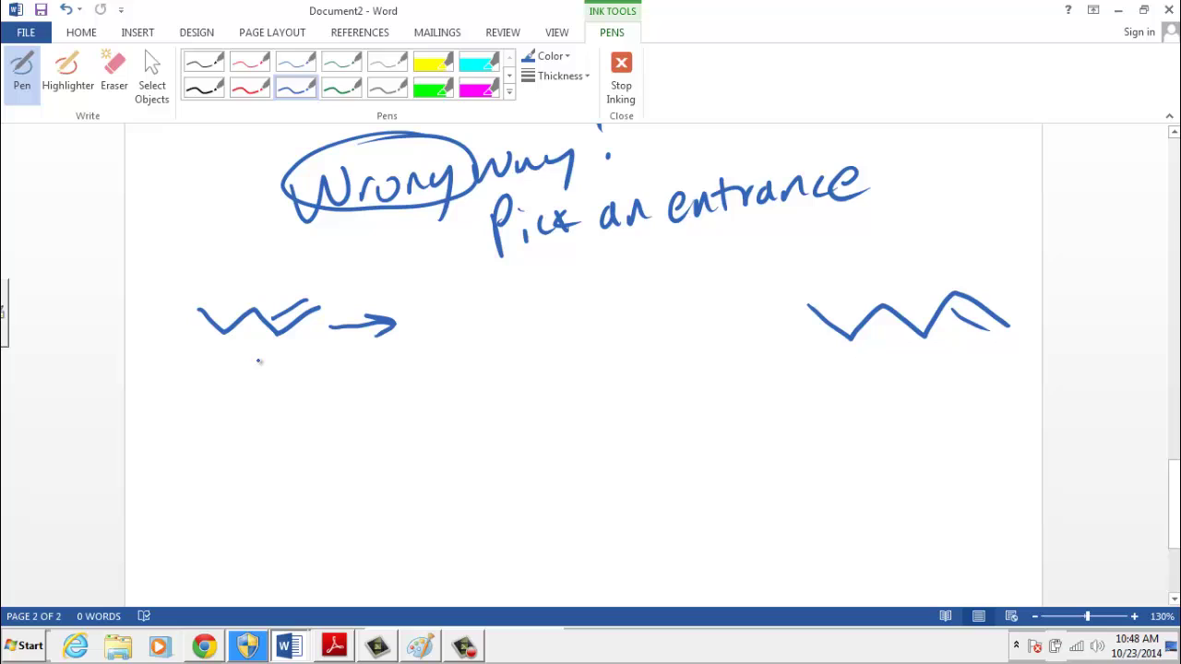
pyautogui.moveTo(259, 361)
pyautogui.mouseDown()
pyautogui.moveTo(227, 399)
pyautogui.moveTo(308, 394)
pyautogui.mouseUp()
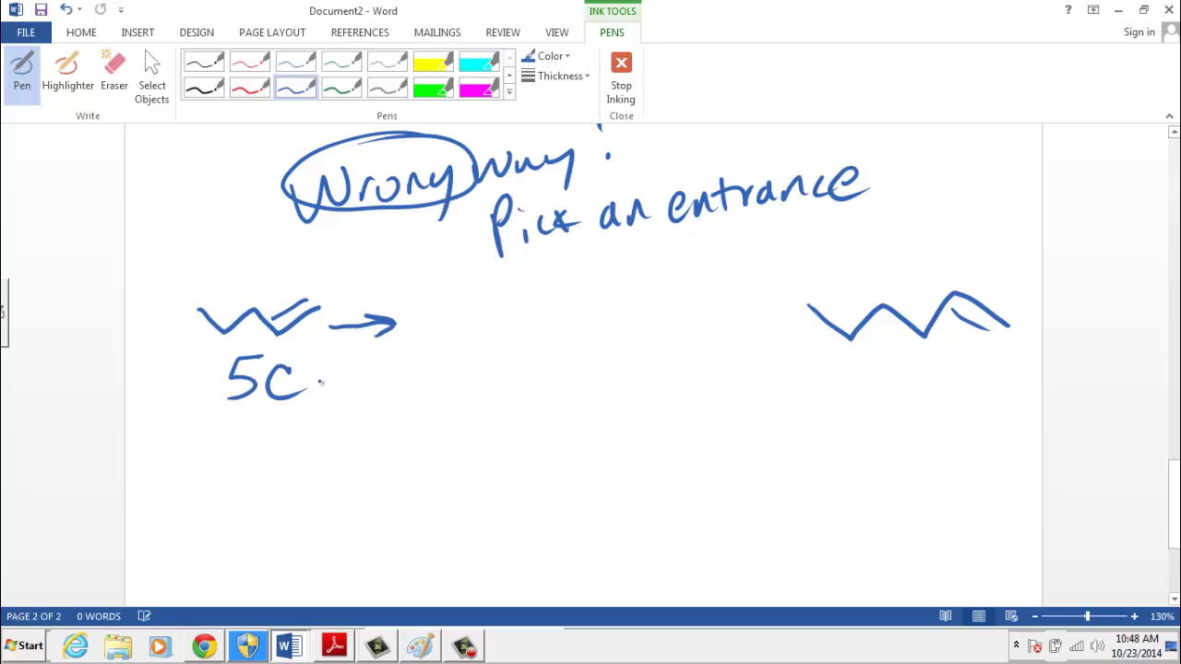
pyautogui.moveTo(899, 355)
pyautogui.mouseDown()
pyautogui.moveTo(886, 381)
pyautogui.moveTo(962, 399)
pyautogui.mouseUp()
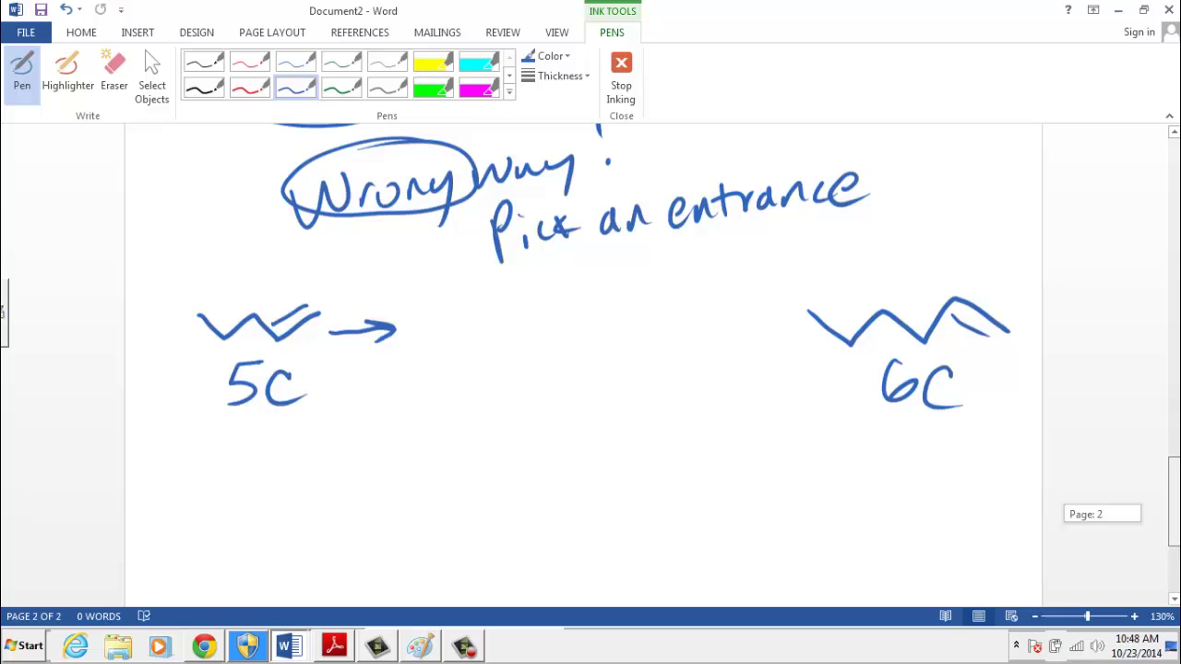
# Scroll down and begin handwriting the acetylene formula HC below the sketches.
pyautogui.scroll(-3, 1167, 535)
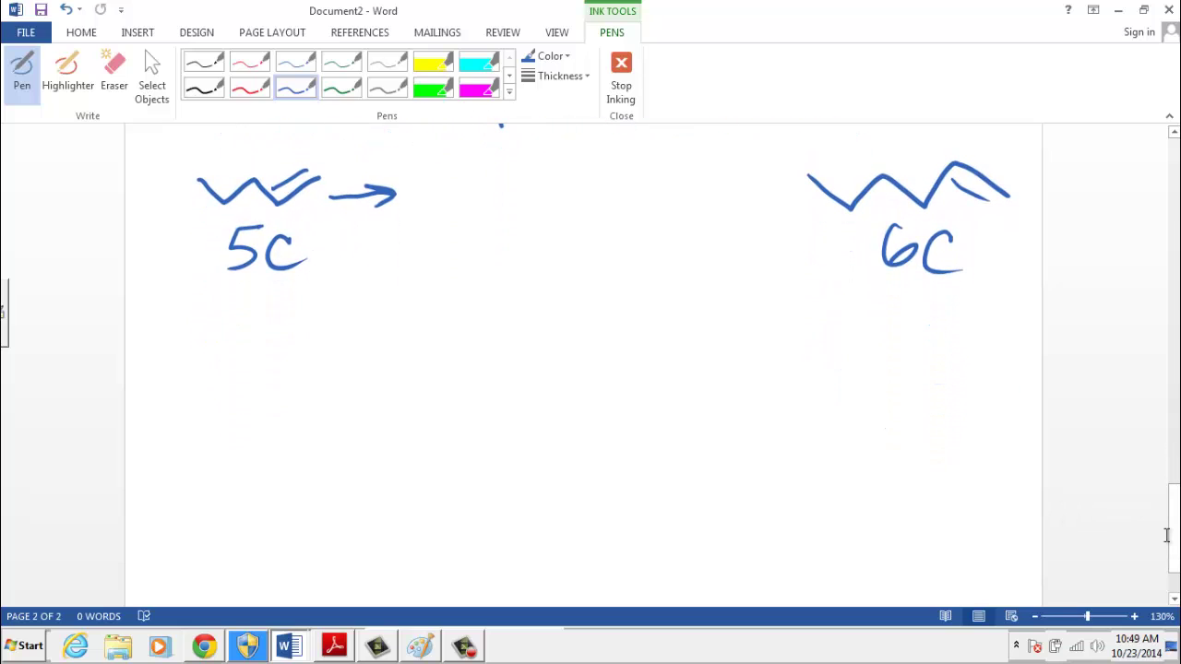
pyautogui.moveTo(517, 477)
pyautogui.mouseDown()
pyautogui.moveTo(528, 483)
pyautogui.moveTo(537, 455)
pyautogui.mouseUp()
pyautogui.moveTo(292, 363)
pyautogui.mouseDown()
pyautogui.moveTo(292, 397)
pyautogui.moveTo(303, 378)
pyautogui.mouseUp()
pyautogui.moveTo(303, 364)
pyautogui.mouseDown()
pyautogui.moveTo(303, 397)
pyautogui.moveTo(334, 395)
pyautogui.moveTo(370, 365)
pyautogui.moveTo(370, 394)
pyautogui.moveTo(408, 398)
pyautogui.mouseUp()
# Finish HC≡CH and draw a reaction arrow labelled NaNH2 to its right.
pyautogui.moveTo(408, 382); pyautogui.dragTo(423, 380)
pyautogui.moveTo(422, 365); pyautogui.dragTo(423, 399)
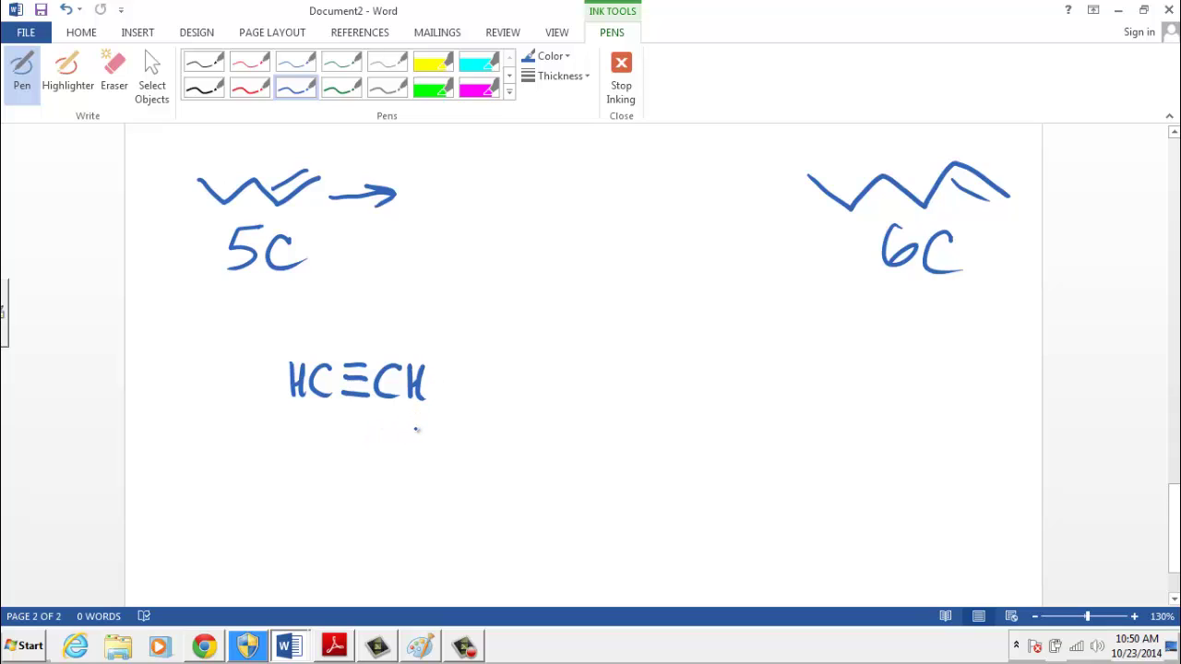
pyautogui.moveTo(447, 381)
pyautogui.mouseDown()
pyautogui.moveTo(574, 379)
pyautogui.moveTo(551, 395)
pyautogui.mouseUp()
pyautogui.moveTo(445, 334)
pyautogui.mouseDown()
pyautogui.moveTo(444, 373)
pyautogui.moveTo(473, 329)
pyautogui.moveTo(511, 367)
pyautogui.moveTo(540, 360)
pyautogui.moveTo(545, 325)
pyautogui.mouseUp()
pyautogui.moveTo(554, 316)
pyautogui.mouseDown()
pyautogui.moveTo(553, 353)
pyautogui.moveTo(574, 341)
pyautogui.mouseUp()
pyautogui.moveTo(576, 317)
pyautogui.mouseDown()
pyautogui.moveTo(575, 369)
pyautogui.moveTo(613, 370)
pyautogui.mouseUp()
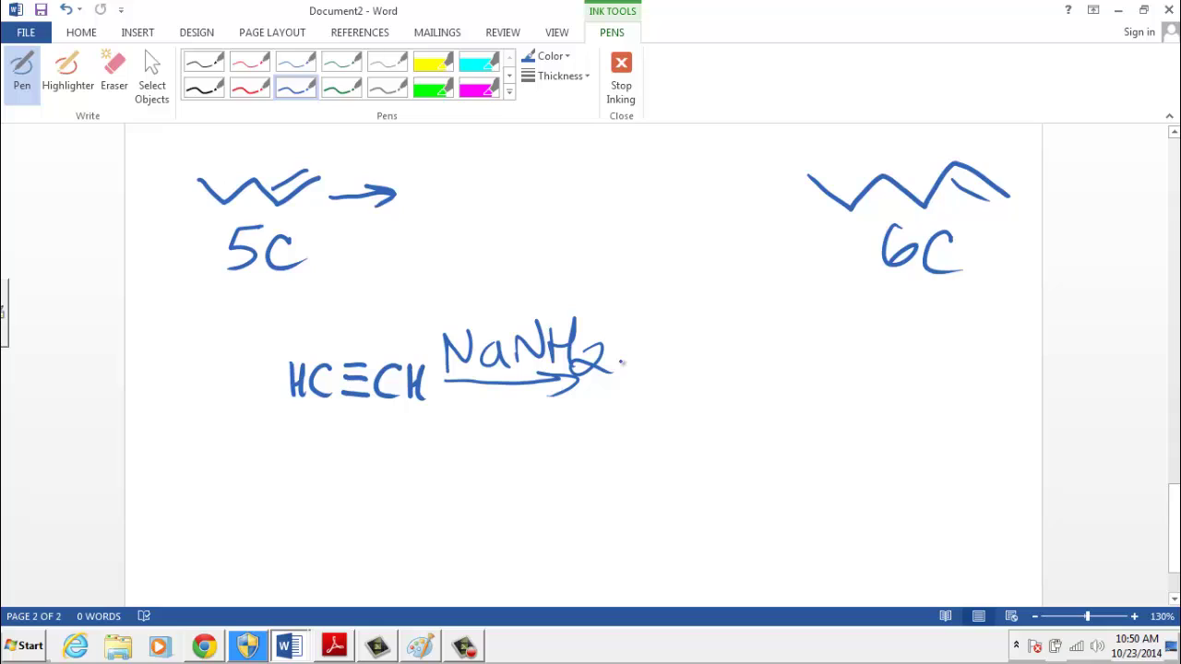
# Write the sodium acetylide product HC≡C:⁻ Na⁺ after the arrow.
pyautogui.moveTo(643, 360); pyautogui.dragTo(642, 397)
pyautogui.moveTo(643, 374)
pyautogui.mouseDown()
pyautogui.moveTo(671, 371)
pyautogui.moveTo(671, 395)
pyautogui.mouseUp()
pyautogui.moveTo(701, 356)
pyautogui.mouseDown()
pyautogui.moveTo(709, 393)
pyautogui.moveTo(746, 364)
pyautogui.mouseUp()
pyautogui.moveTo(710, 380)
pyautogui.mouseDown()
pyautogui.moveTo(744, 377)
pyautogui.moveTo(751, 395)
pyautogui.moveTo(775, 400)
pyautogui.mouseUp()
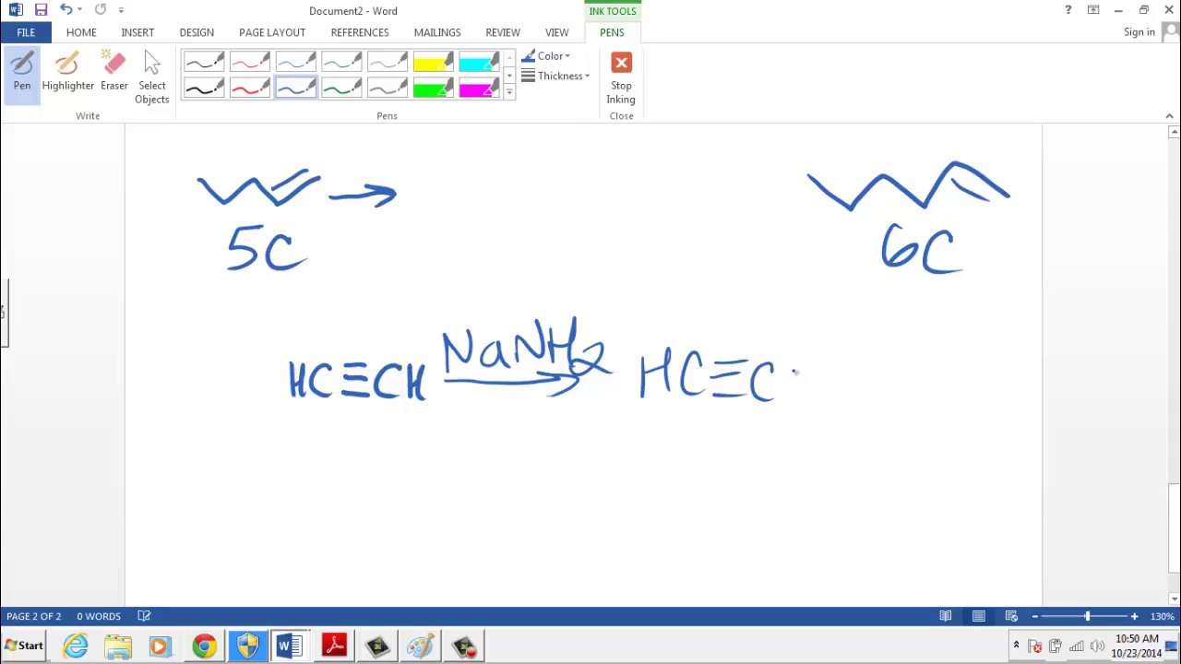
pyautogui.click(792, 391)
pyautogui.moveTo(790, 353); pyautogui.dragTo(818, 350)
pyautogui.moveTo(833, 402)
pyautogui.mouseDown()
pyautogui.moveTo(856, 396)
pyautogui.moveTo(869, 354)
pyautogui.moveTo(889, 397)
pyautogui.mouseUp()
pyautogui.moveTo(895, 338)
pyautogui.mouseDown()
pyautogui.moveTo(895, 370)
pyautogui.moveTo(921, 353)
pyautogui.mouseUp()
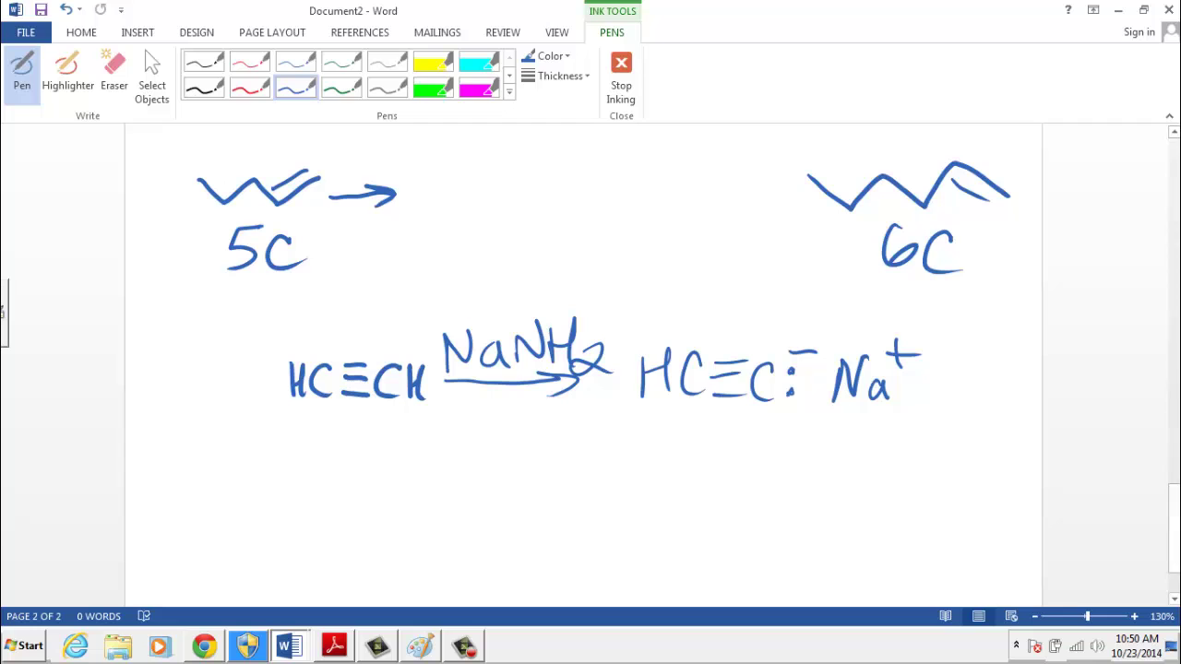
# Draw a down arrow from the acetylide with CH3Cl, labelled methyl halide (1° halide).
pyautogui.scroll(4, 583, 360)
pyautogui.scroll(-6, 583, 360)
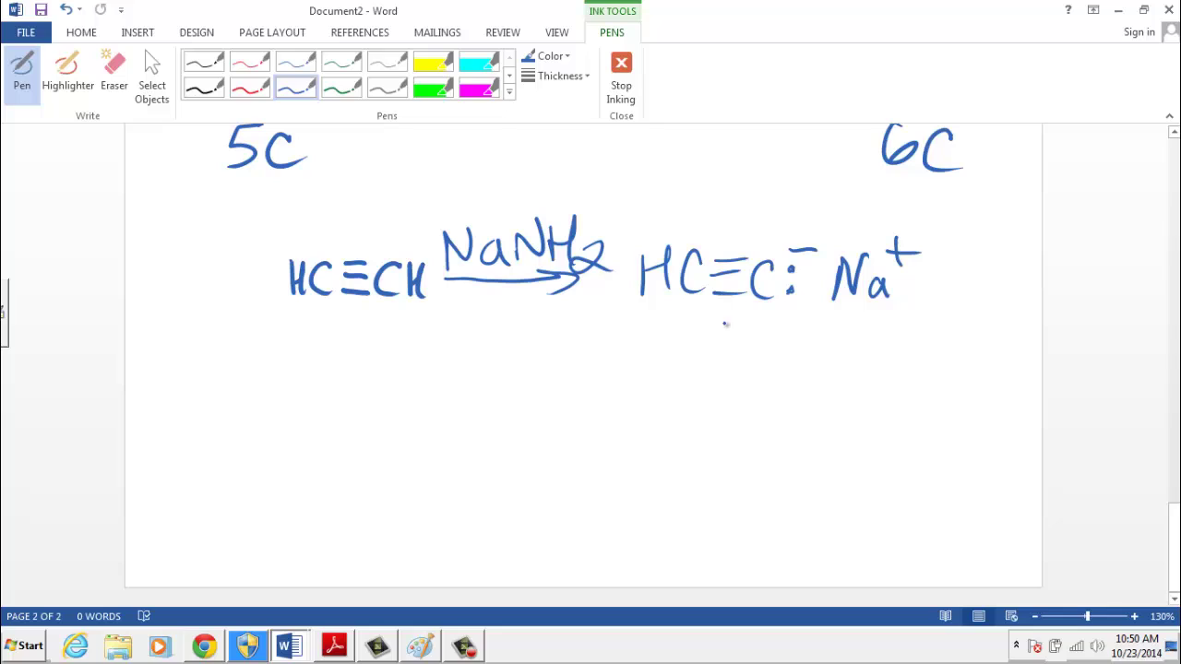
pyautogui.moveTo(720, 319); pyautogui.dragTo(720, 403)
pyautogui.moveTo(708, 376)
pyautogui.mouseDown()
pyautogui.moveTo(719, 401)
pyautogui.moveTo(744, 368)
pyautogui.mouseUp()
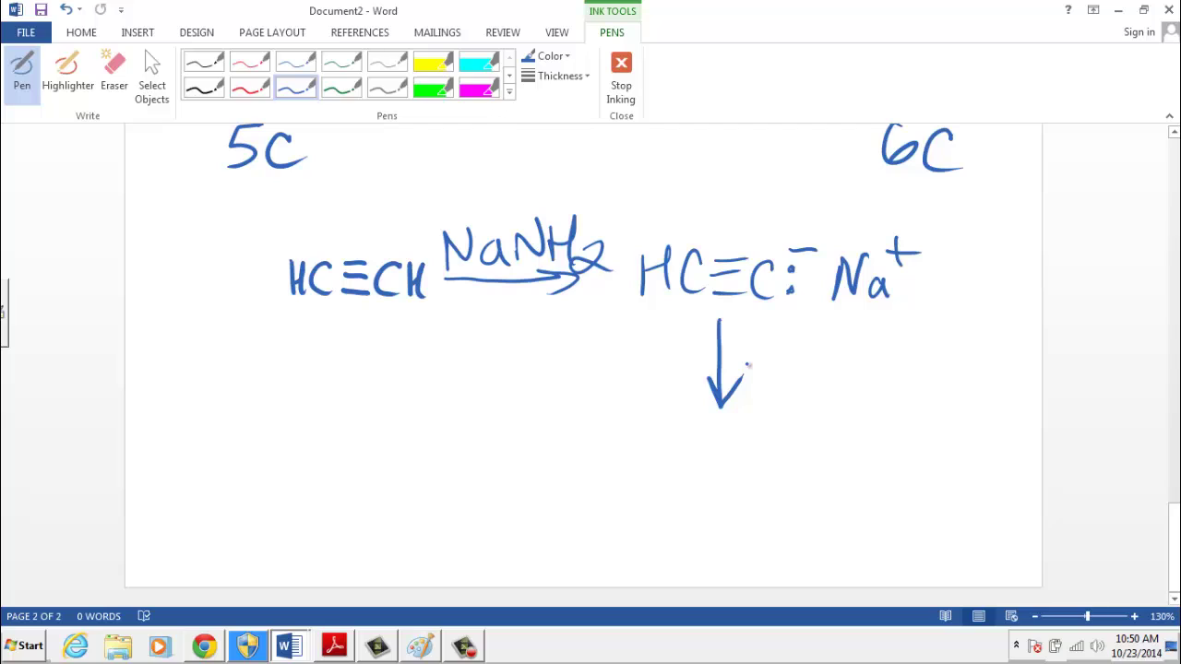
pyautogui.moveTo(784, 354)
pyautogui.mouseDown()
pyautogui.moveTo(757, 374)
pyautogui.moveTo(818, 380)
pyautogui.mouseUp()
pyautogui.moveTo(816, 368)
pyautogui.mouseDown()
pyautogui.moveTo(833, 374)
pyautogui.moveTo(823, 395)
pyautogui.mouseUp()
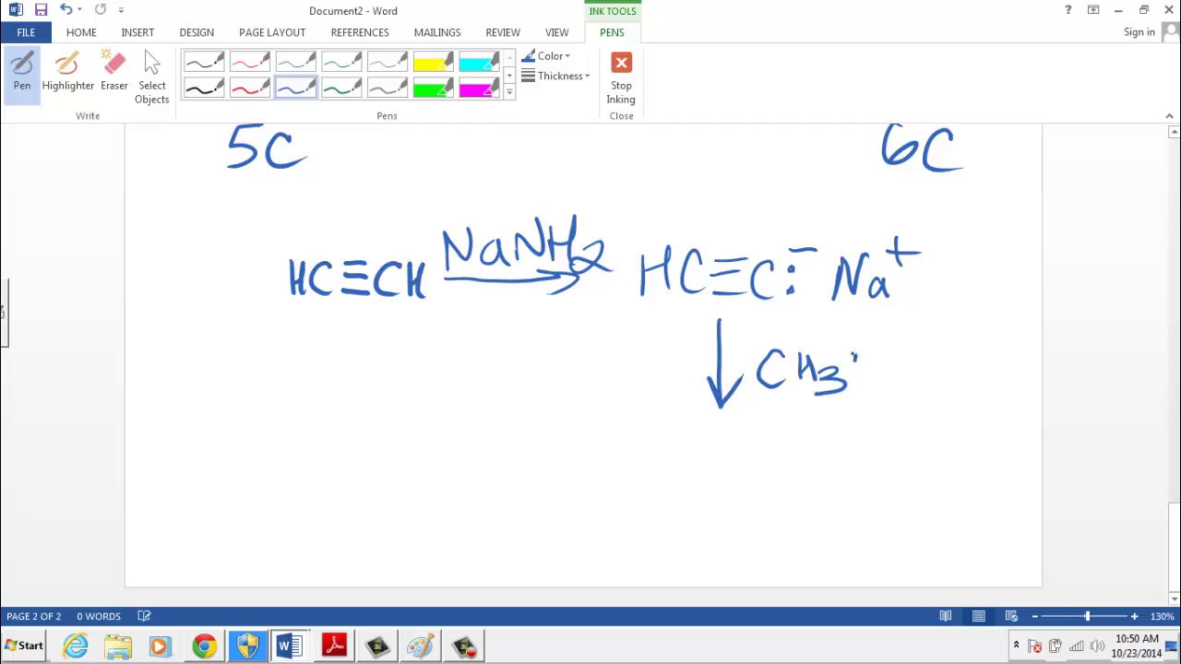
pyautogui.moveTo(865, 356)
pyautogui.mouseDown()
pyautogui.moveTo(867, 376)
pyautogui.moveTo(879, 373)
pyautogui.mouseUp()
pyautogui.moveTo(754, 422)
pyautogui.mouseDown()
pyautogui.moveTo(821, 424)
pyautogui.moveTo(876, 404)
pyautogui.moveTo(910, 424)
pyautogui.moveTo(963, 412)
pyautogui.moveTo(1024, 422)
pyautogui.mouseUp()
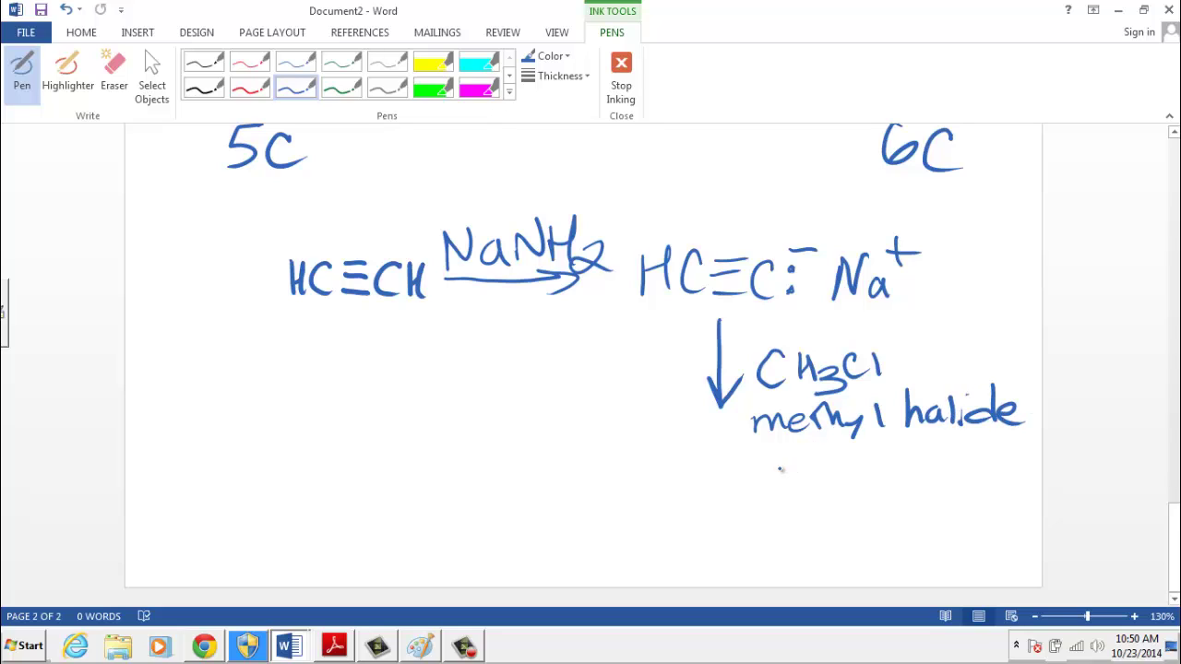
pyautogui.moveTo(779, 445); pyautogui.dragTo(773, 497)
pyautogui.moveTo(815, 460)
pyautogui.mouseDown()
pyautogui.moveTo(804, 485)
pyautogui.moveTo(831, 460)
pyautogui.moveTo(882, 484)
pyautogui.moveTo(918, 482)
pyautogui.mouseUp()
pyautogui.moveTo(932, 461)
pyautogui.mouseDown()
pyautogui.moveTo(934, 481)
pyautogui.moveTo(981, 481)
pyautogui.moveTo(988, 494)
pyautogui.mouseUp()
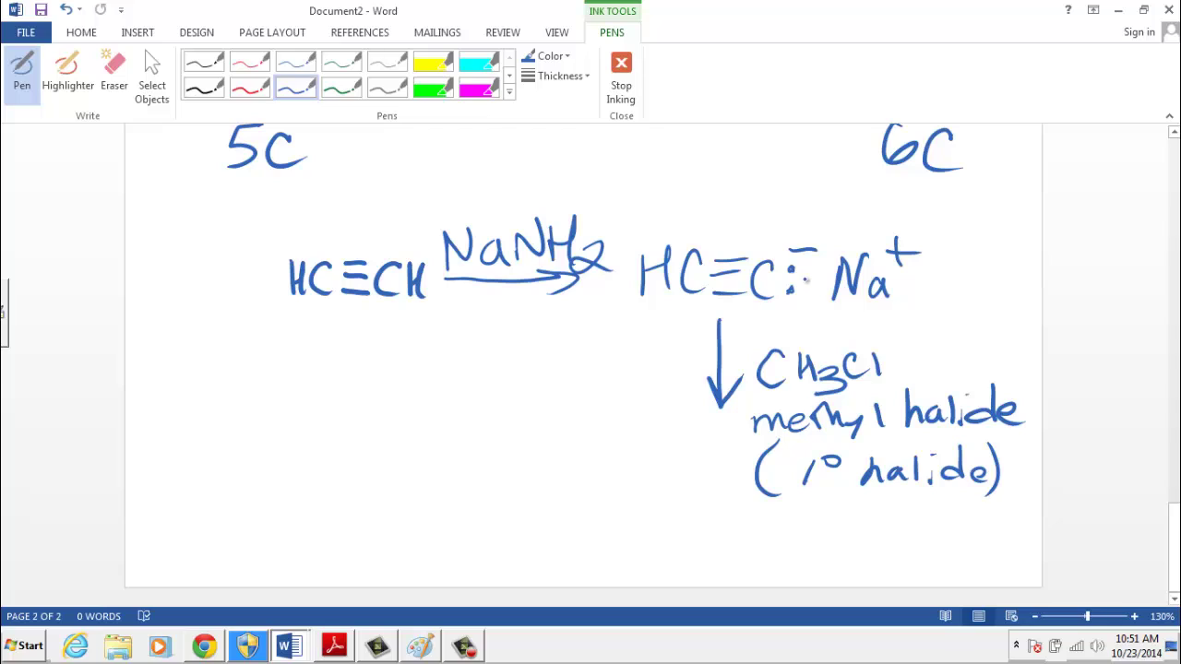
# Add curved mechanism arrows and write the product HC≡C–CH3 below.
pyautogui.moveTo(805, 279)
pyautogui.mouseDown()
pyautogui.moveTo(811, 297)
pyautogui.moveTo(780, 341)
pyautogui.moveTo(821, 345)
pyautogui.mouseUp()
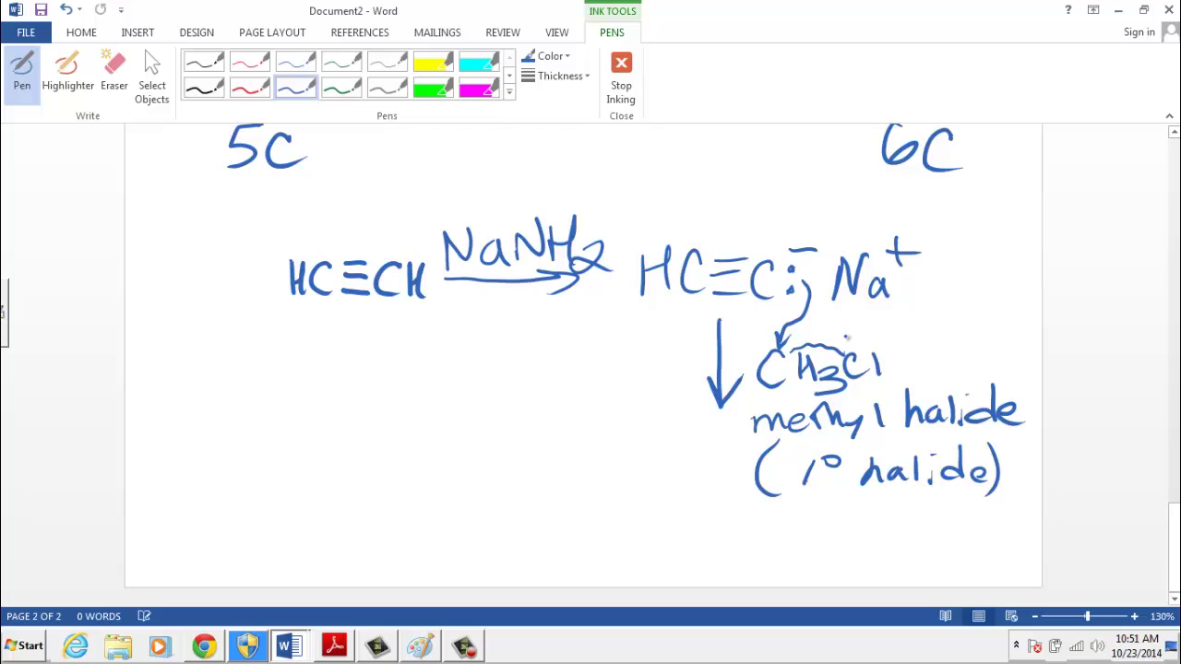
pyautogui.moveTo(828, 348); pyautogui.dragTo(875, 332)
pyautogui.moveTo(583, 502); pyautogui.dragTo(582, 546)
pyautogui.moveTo(605, 504)
pyautogui.mouseDown()
pyautogui.moveTo(606, 542)
pyautogui.moveTo(606, 523)
pyautogui.moveTo(654, 549)
pyautogui.moveTo(699, 519)
pyautogui.moveTo(699, 546)
pyautogui.moveTo(781, 535)
pyautogui.moveTo(827, 544)
pyautogui.mouseUp()
pyautogui.moveTo(830, 532); pyautogui.dragTo(844, 531)
pyautogui.moveTo(847, 510); pyautogui.dragTo(856, 557)
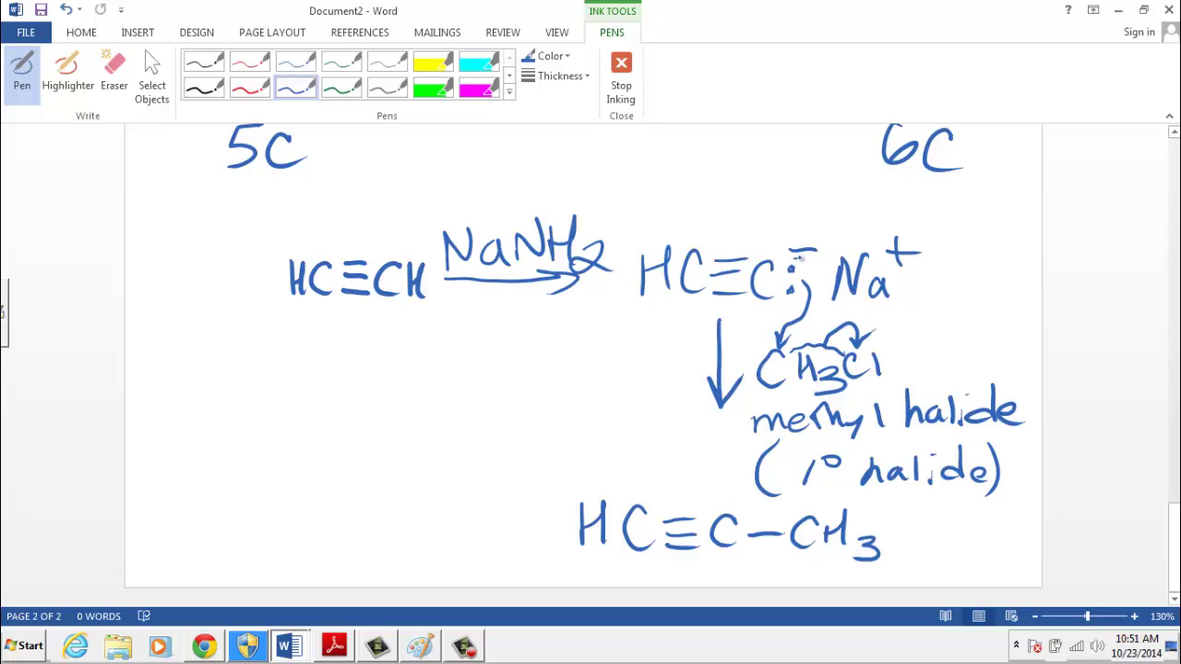
pyautogui.moveTo(799, 257)
pyautogui.mouseDown()
pyautogui.moveTo(810, 286)
pyautogui.moveTo(799, 257)
pyautogui.mouseUp()
pyautogui.moveTo(796, 299)
pyautogui.mouseDown()
pyautogui.moveTo(764, 334)
pyautogui.moveTo(743, 487)
pyautogui.moveTo(755, 522)
pyautogui.mouseUp()
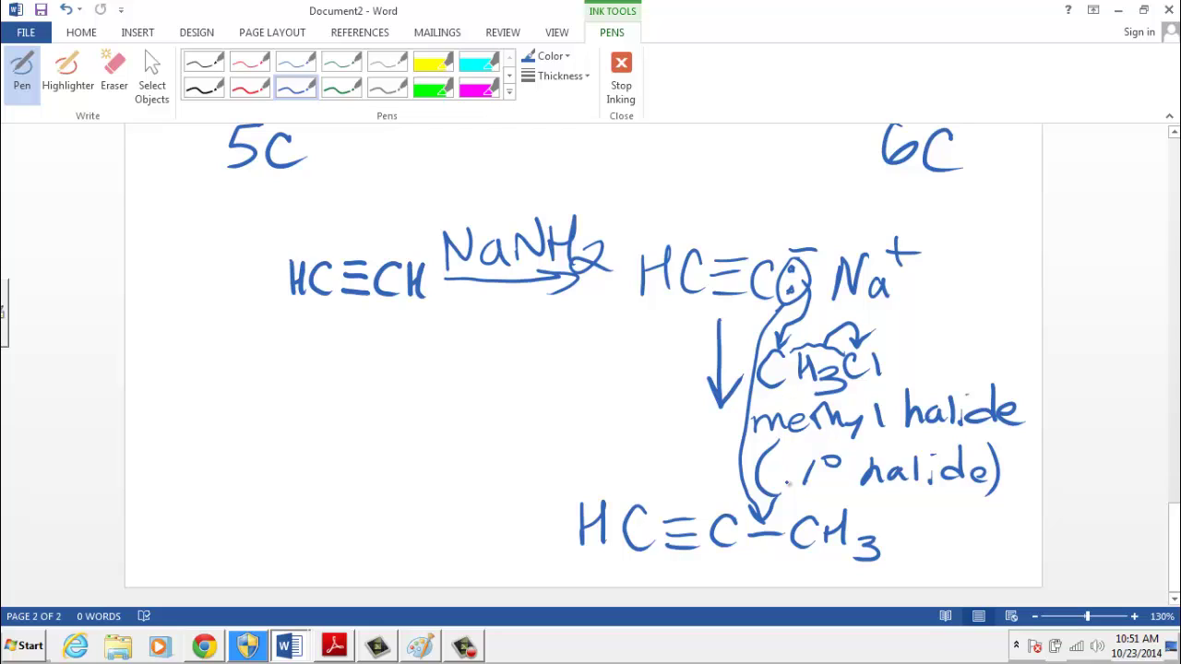
# Note that acetylene has 2C and the product has 3C.
pyautogui.moveTo(295, 330)
pyautogui.mouseDown()
pyautogui.moveTo(289, 360)
pyautogui.moveTo(338, 369)
pyautogui.mouseUp()
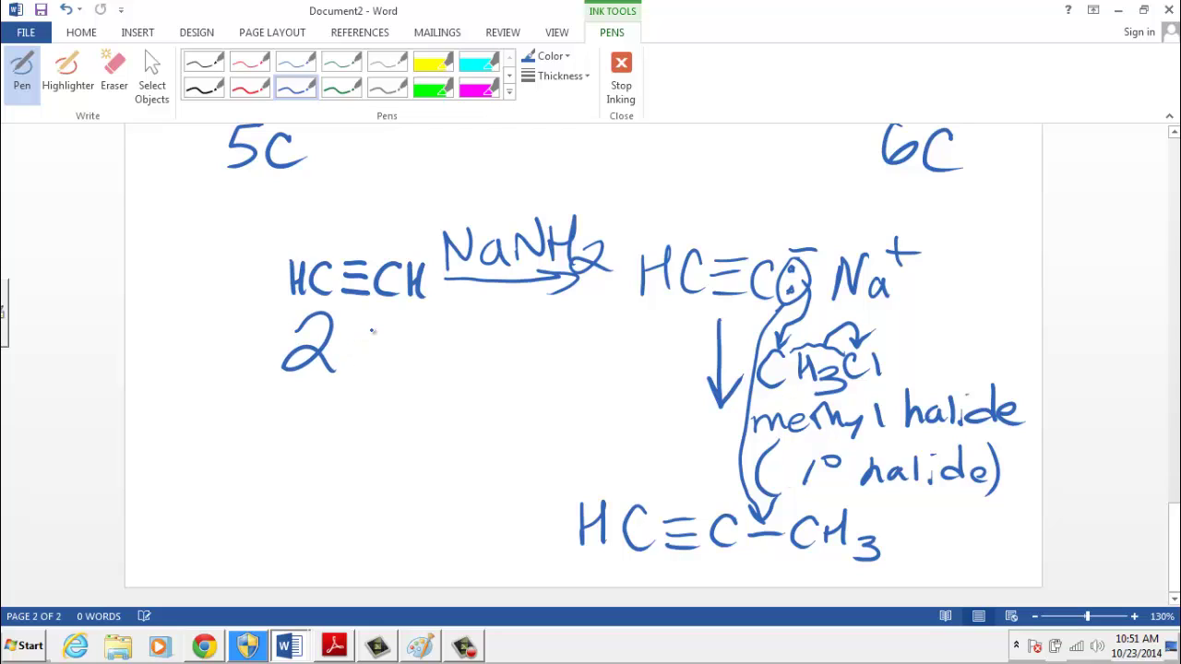
pyautogui.moveTo(375, 325); pyautogui.dragTo(395, 371)
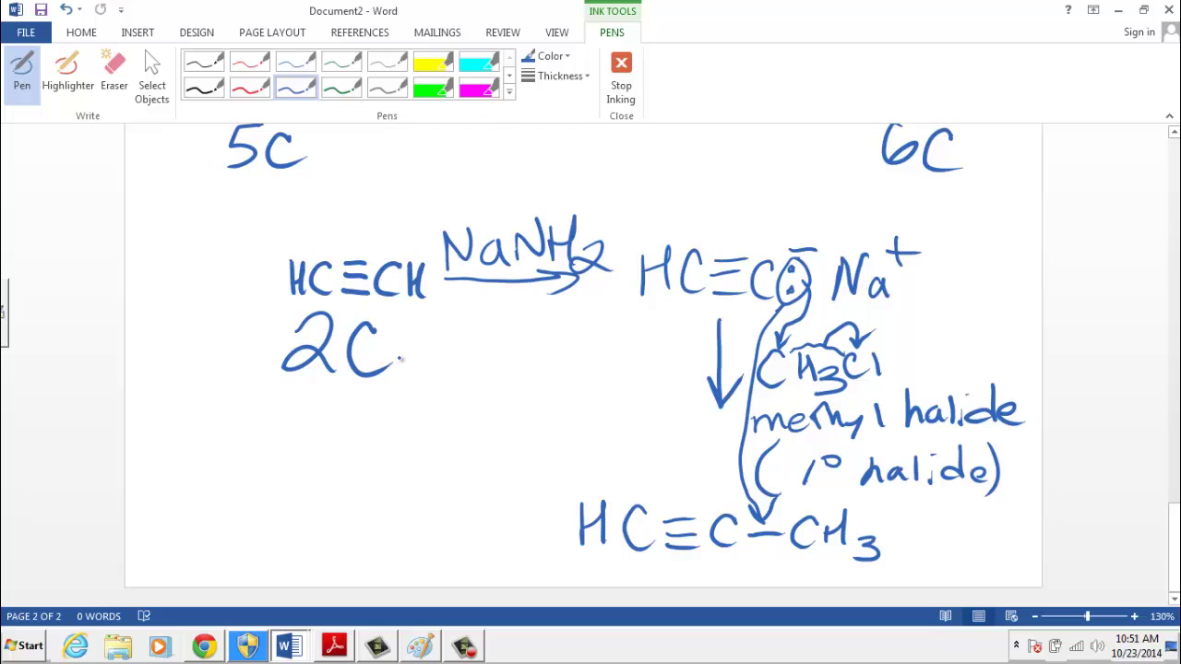
pyautogui.moveTo(921, 522)
pyautogui.mouseDown()
pyautogui.moveTo(936, 533)
pyautogui.moveTo(925, 550)
pyautogui.mouseUp()
pyautogui.moveTo(985, 524); pyautogui.dragTo(995, 552)
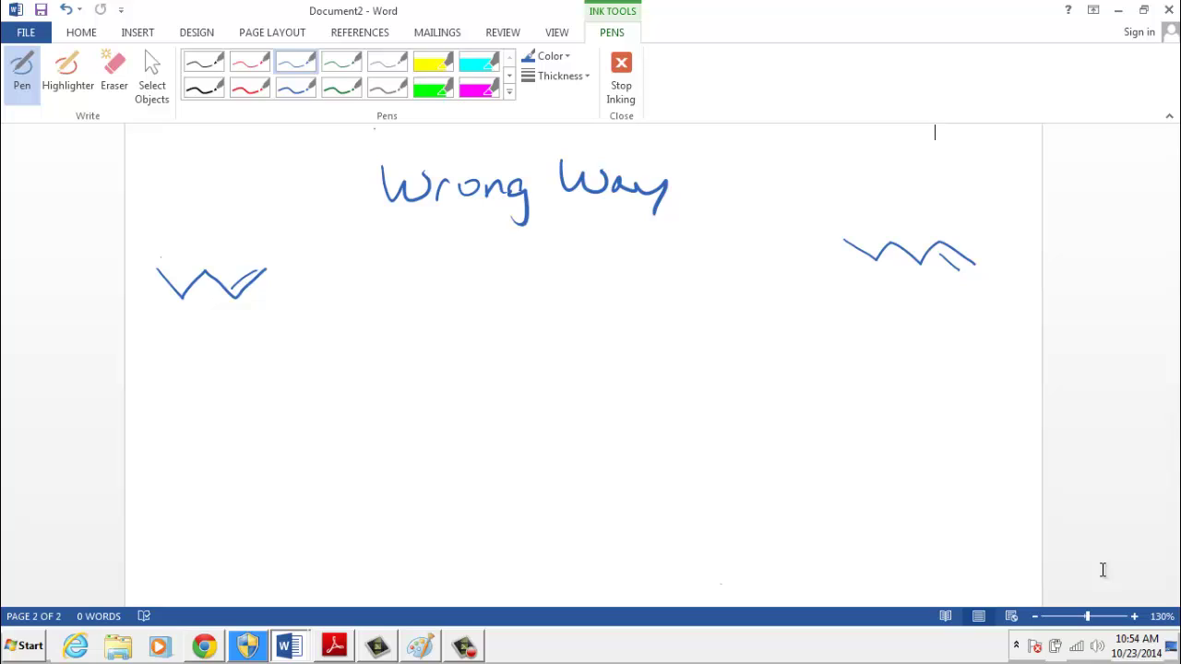
# Draw a small arrow at the left skeleton's end and erase the stray dash mid-page.
pyautogui.moveTo(410, 408); pyautogui.dragTo(446, 407)
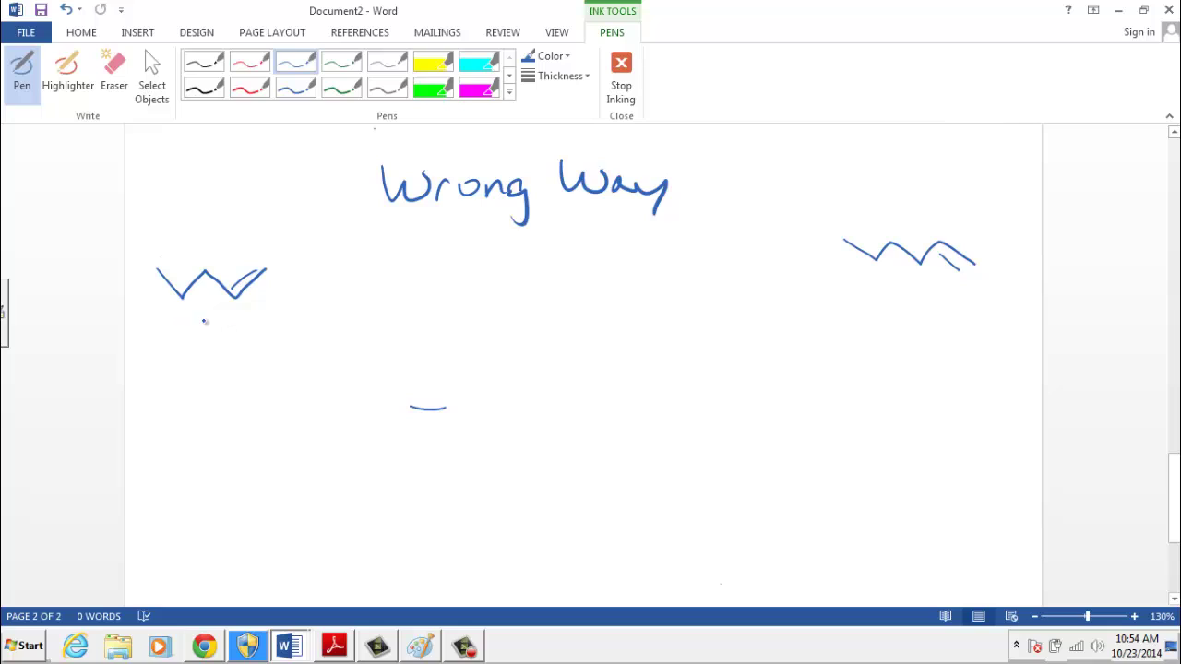
pyautogui.moveTo(171, 223)
pyautogui.mouseDown()
pyautogui.moveTo(163, 258)
pyautogui.moveTo(171, 250)
pyautogui.mouseUp()
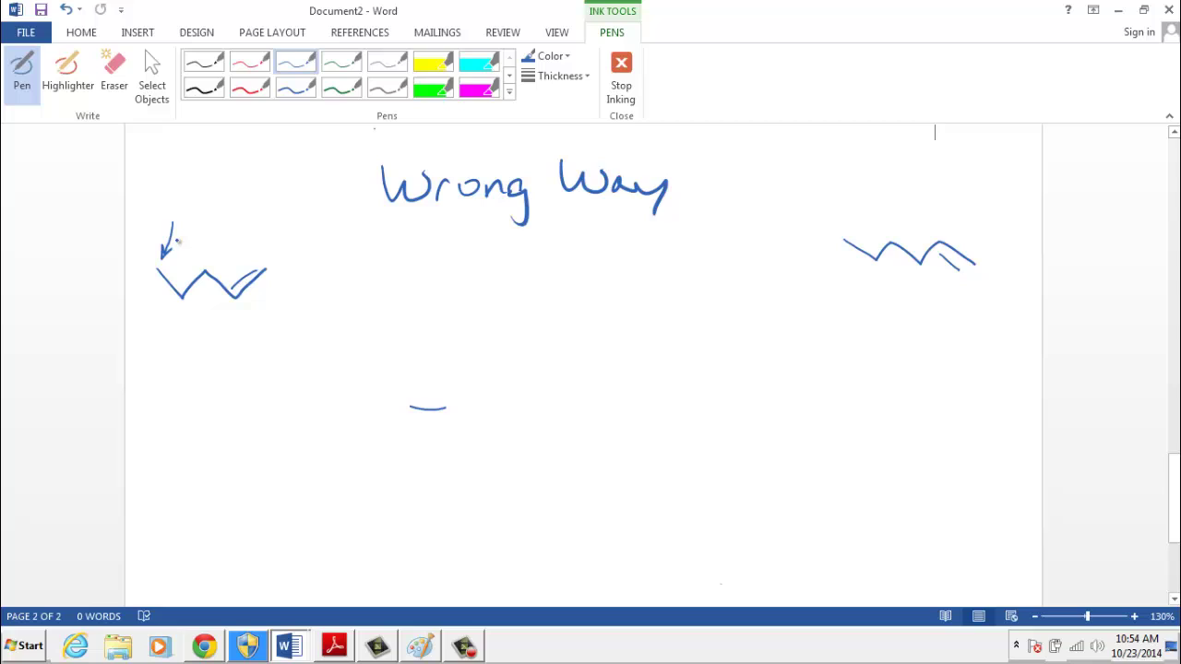
pyautogui.click(114, 74)
pyautogui.click(428, 408)
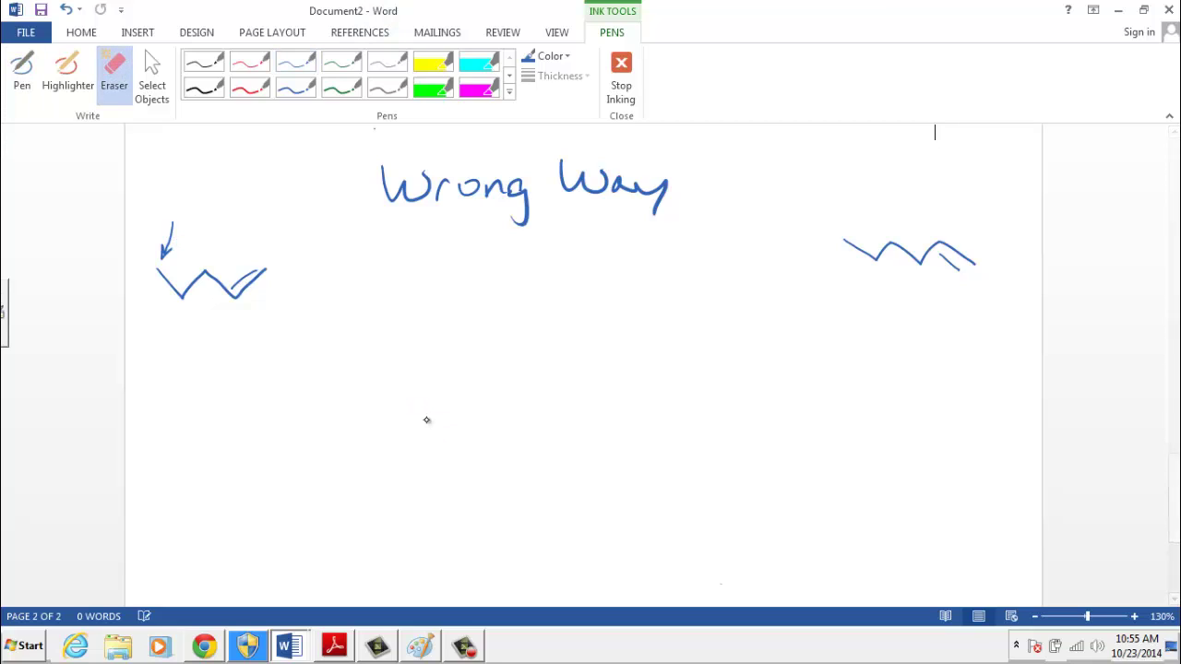
pyautogui.click(23, 74)
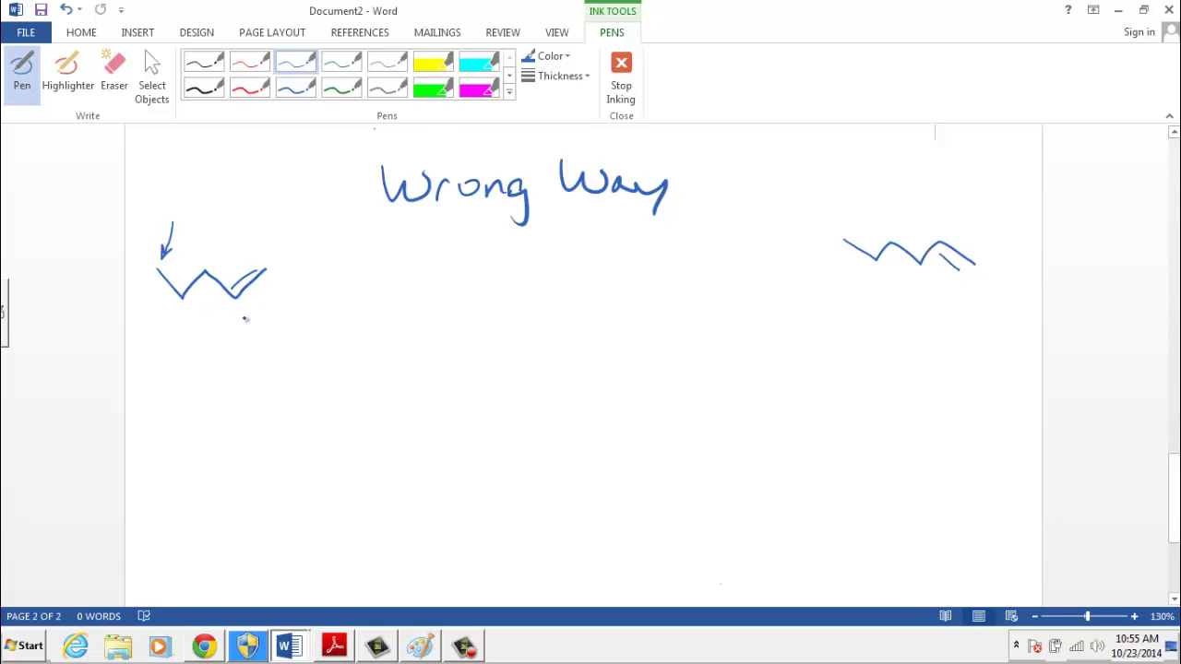
# Draw a downward arrow below the left zigzag, begin the chlorinated structure, and write CH4.
pyautogui.moveTo(203, 310)
pyautogui.mouseDown()
pyautogui.moveTo(203, 361)
pyautogui.moveTo(214, 348)
pyautogui.mouseUp()
pyautogui.moveTo(142, 425)
pyautogui.mouseDown()
pyautogui.moveTo(139, 442)
pyautogui.moveTo(212, 409)
pyautogui.moveTo(249, 425)
pyautogui.moveTo(265, 398)
pyautogui.mouseUp()
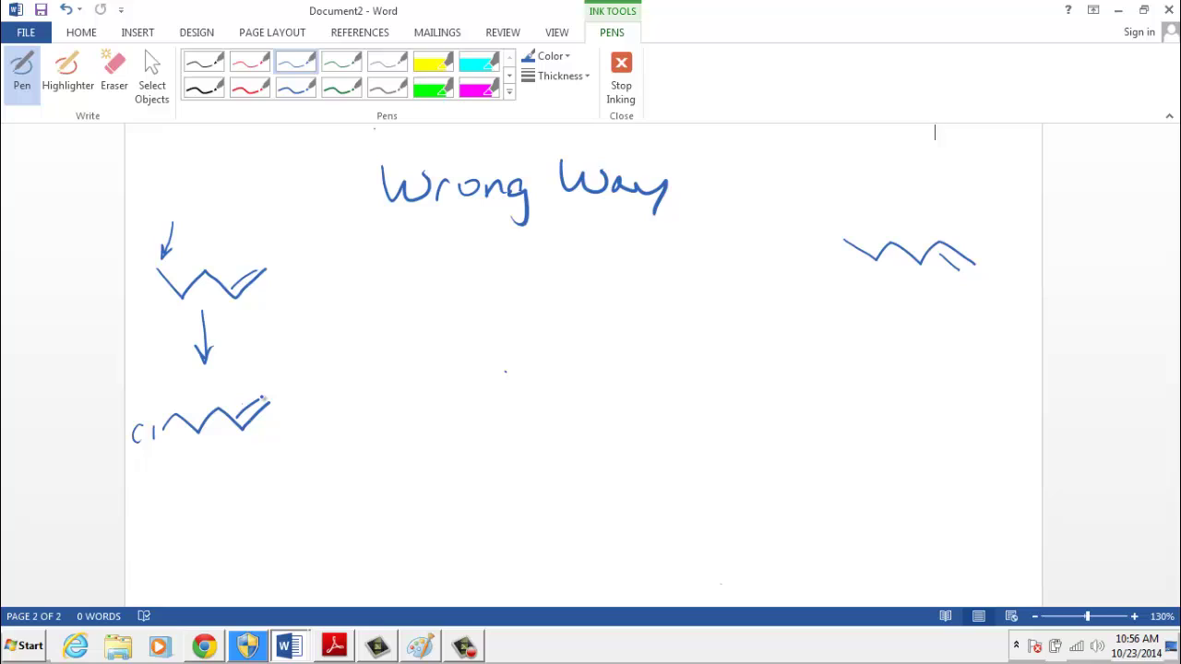
pyautogui.moveTo(417, 289); pyautogui.dragTo(417, 319)
pyautogui.moveTo(428, 290)
pyautogui.mouseDown()
pyautogui.moveTo(445, 338)
pyautogui.moveTo(551, 305)
pyautogui.moveTo(530, 314)
pyautogui.mouseUp()
pyautogui.click(451, 328)
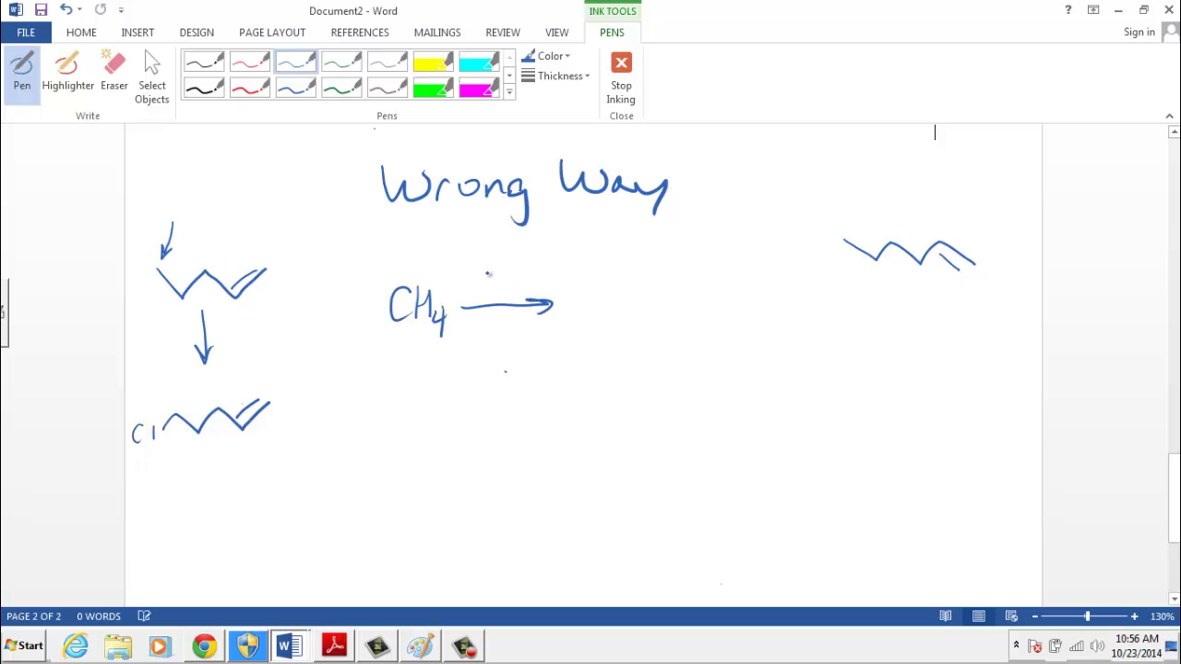
# Write Cl2 over a reaction arrow converting CH4 into CH3Cl.
pyautogui.moveTo(486, 273)
pyautogui.mouseDown()
pyautogui.moveTo(486, 294)
pyautogui.moveTo(513, 298)
pyautogui.moveTo(472, 347)
pyautogui.moveTo(505, 345)
pyautogui.moveTo(522, 319)
pyautogui.mouseUp()
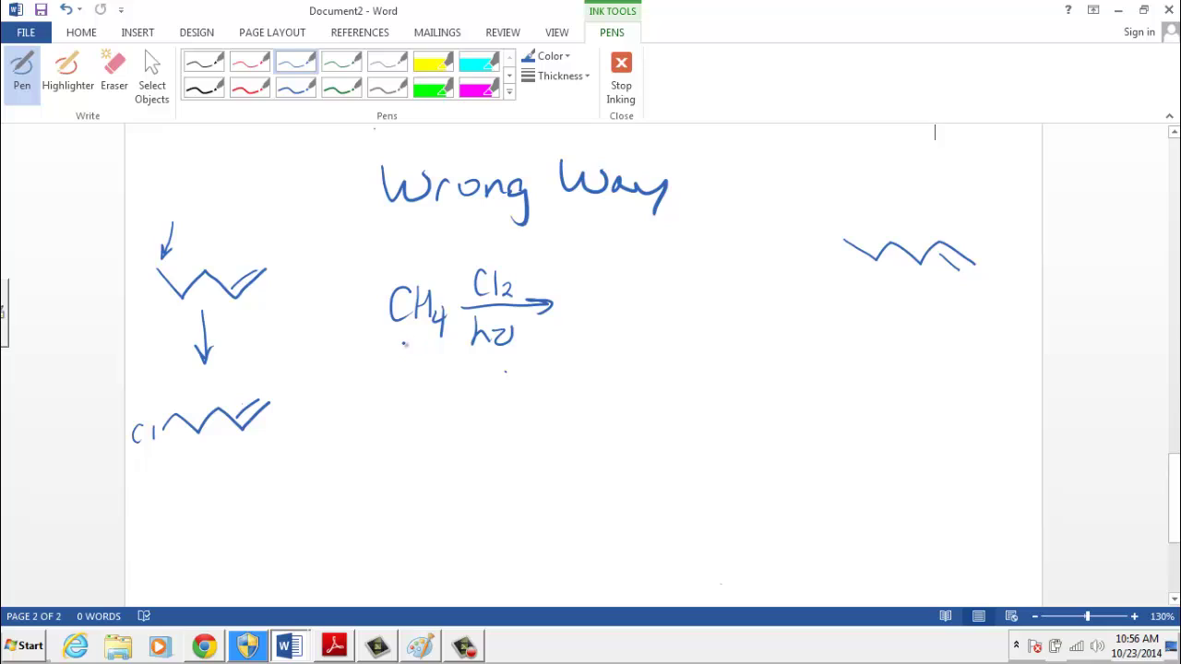
pyautogui.moveTo(395, 347); pyautogui.dragTo(439, 347)
pyautogui.moveTo(588, 292)
pyautogui.mouseDown()
pyautogui.moveTo(569, 295)
pyautogui.moveTo(580, 319)
pyautogui.mouseUp()
pyautogui.moveTo(587, 293)
pyautogui.mouseDown()
pyautogui.moveTo(589, 314)
pyautogui.moveTo(614, 313)
pyautogui.moveTo(601, 328)
pyautogui.mouseUp()
pyautogui.moveTo(636, 294); pyautogui.dragTo(638, 314)
pyautogui.moveTo(646, 290); pyautogui.dragTo(648, 313)
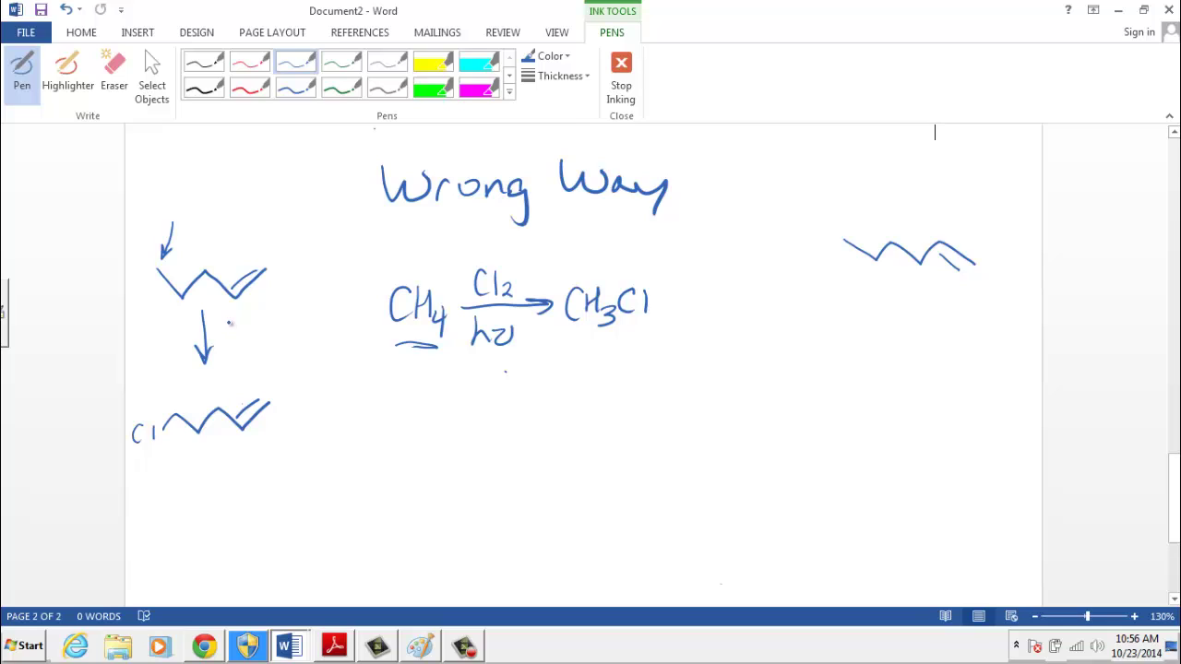
# Label the downward arrow 'Cl2, hν' and add a small arrow at the chain's left end.
pyautogui.moveTo(229, 323)
pyautogui.mouseDown()
pyautogui.moveTo(227, 343)
pyautogui.moveTo(255, 343)
pyautogui.moveTo(261, 356)
pyautogui.mouseUp()
pyautogui.click(264, 343)
pyautogui.moveTo(273, 317)
pyautogui.mouseDown()
pyautogui.moveTo(272, 347)
pyautogui.moveTo(286, 345)
pyautogui.mouseUp()
pyautogui.moveTo(290, 329)
pyautogui.mouseDown()
pyautogui.moveTo(297, 338)
pyautogui.moveTo(312, 319)
pyautogui.mouseUp()
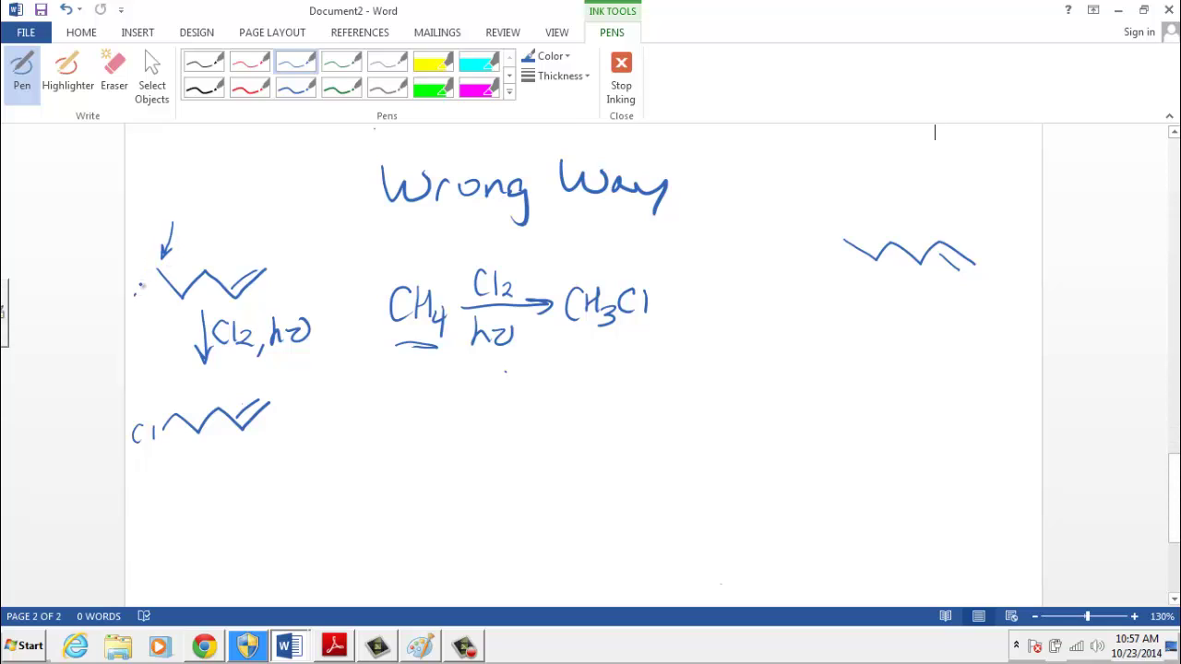
pyautogui.moveTo(136, 293); pyautogui.dragTo(149, 284)
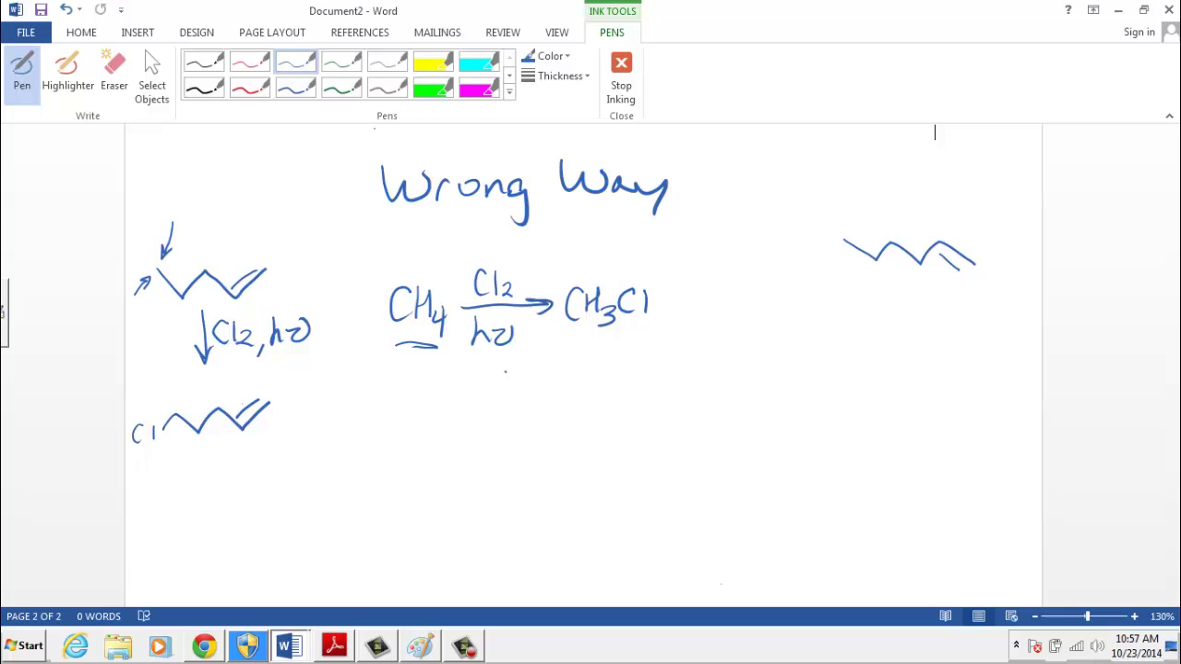
# On the page 1 maze, ink a path from a top entrance to Exit, then return to page 2.
pyautogui.scroll(5, 934, 484)
pyautogui.scroll(15, 935, 485)
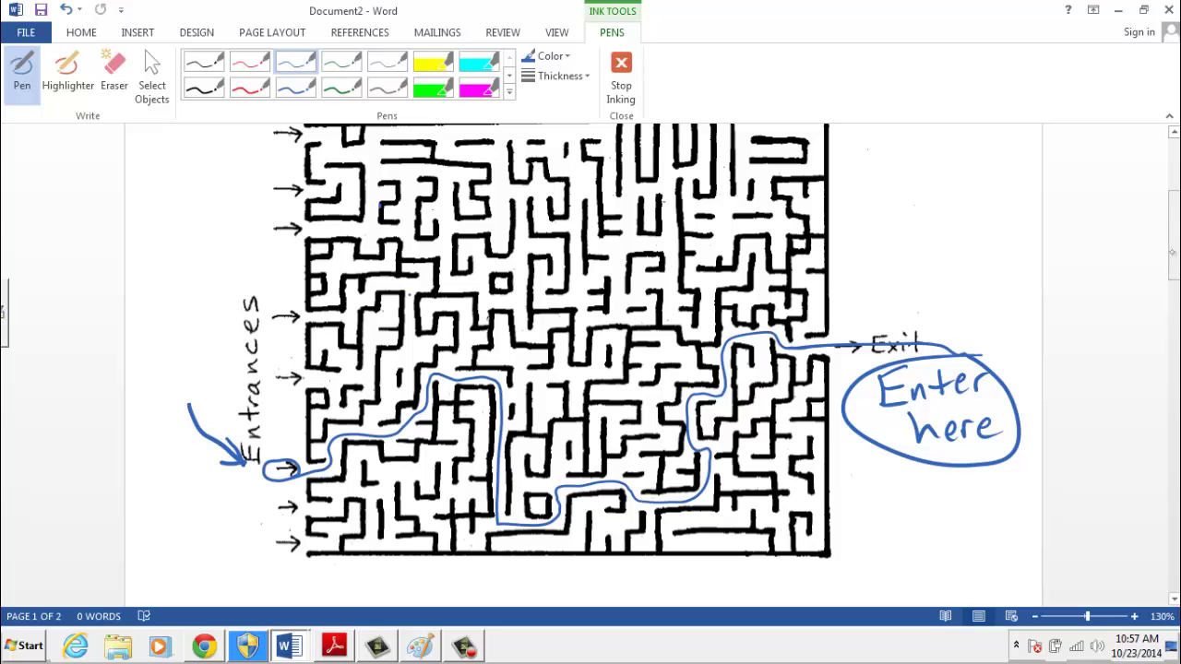
pyautogui.scroll(3, 935, 485)
pyautogui.moveTo(337, 249)
pyautogui.mouseDown()
pyautogui.moveTo(498, 255)
pyautogui.moveTo(789, 432)
pyautogui.moveTo(888, 454)
pyautogui.mouseUp()
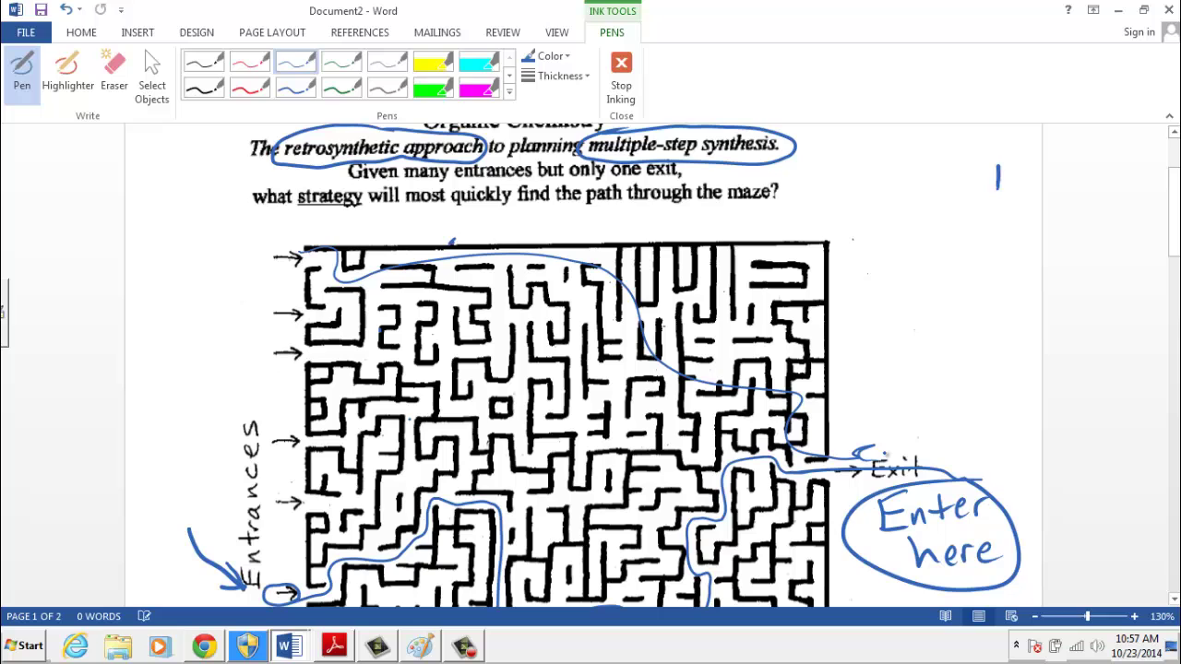
pyautogui.scroll(-15, 583, 369)
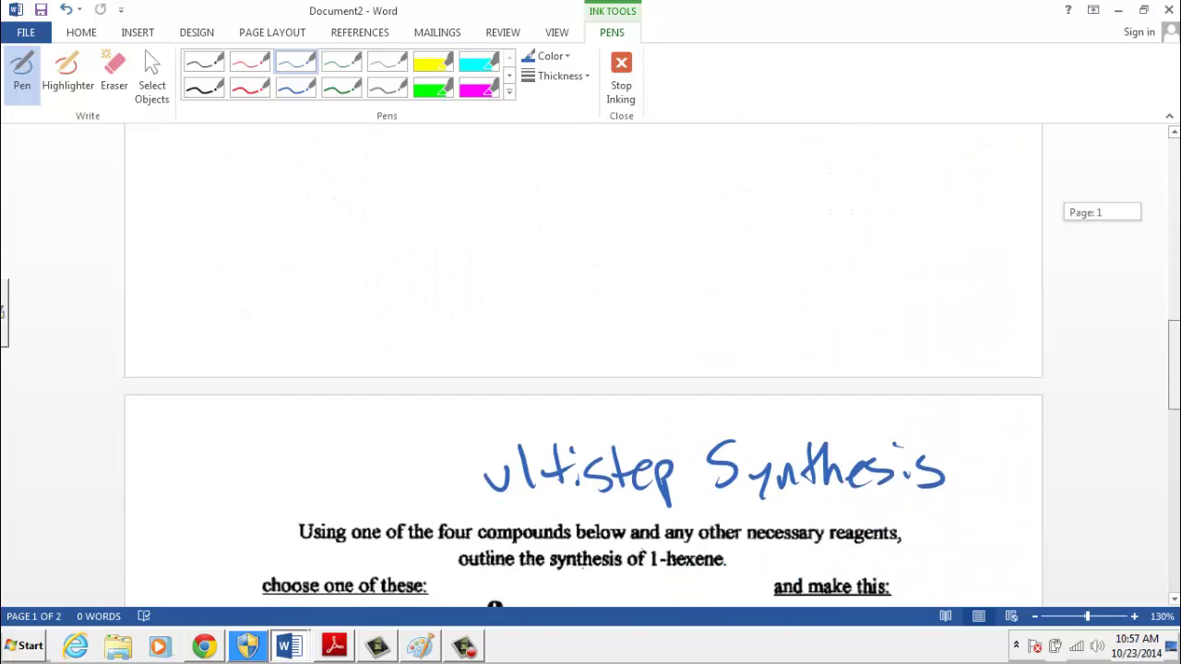
pyautogui.scroll(-10, 583, 369)
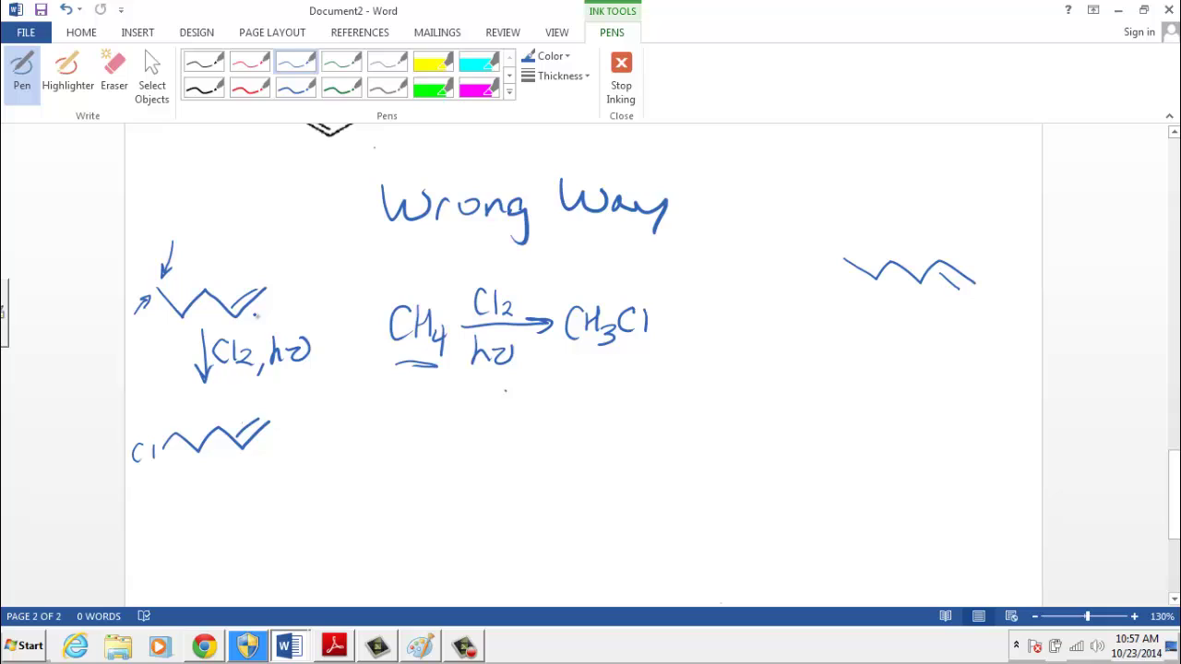
# Point an arrow at the top chain's right end and write HC≡CH below the chloride.
pyautogui.moveTo(293, 249)
pyautogui.mouseDown()
pyautogui.moveTo(243, 275)
pyautogui.moveTo(269, 274)
pyautogui.mouseUp()
pyautogui.moveTo(225, 545); pyautogui.dragTo(224, 569)
pyautogui.moveTo(225, 556)
pyautogui.mouseDown()
pyautogui.moveTo(258, 569)
pyautogui.moveTo(290, 555)
pyautogui.mouseUp()
pyautogui.moveTo(269, 566); pyautogui.dragTo(310, 567)
pyautogui.moveTo(327, 542); pyautogui.dragTo(325, 568)
pyautogui.moveTo(326, 556); pyautogui.dragTo(340, 555)
pyautogui.moveTo(340, 543); pyautogui.dragTo(340, 568)
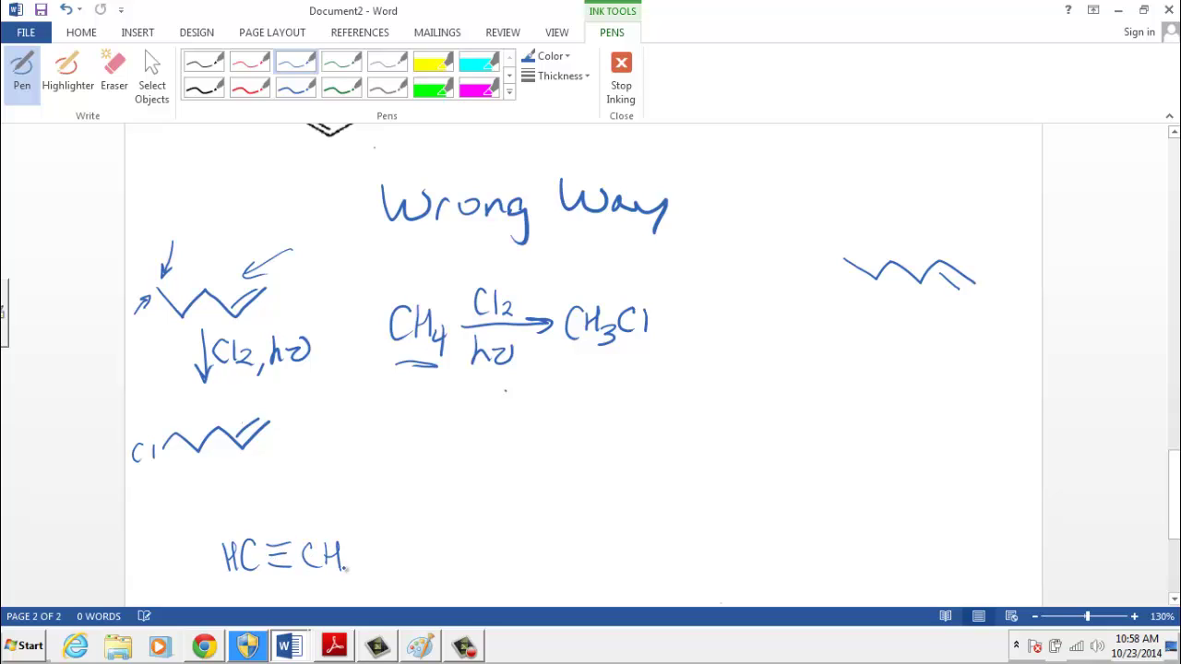
pyautogui.click(350, 566)
# Draw a reaction arrow labelled NaNH2 giving the acetylide HC≡C:⁻ with its lone-pair dots.
pyautogui.moveTo(362, 558); pyautogui.dragTo(452, 564)
pyautogui.moveTo(369, 544)
pyautogui.mouseDown()
pyautogui.moveTo(390, 523)
pyautogui.moveTo(412, 545)
pyautogui.moveTo(428, 520)
pyautogui.moveTo(443, 542)
pyautogui.mouseUp()
pyautogui.moveTo(445, 535); pyautogui.dragTo(476, 567)
pyautogui.moveTo(489, 535)
pyautogui.mouseDown()
pyautogui.moveTo(492, 558)
pyautogui.moveTo(493, 548)
pyautogui.mouseUp()
pyautogui.moveTo(512, 538)
pyautogui.mouseDown()
pyautogui.moveTo(509, 565)
pyautogui.moveTo(539, 548)
pyautogui.mouseUp()
pyautogui.moveTo(519, 559)
pyautogui.mouseDown()
pyautogui.moveTo(565, 563)
pyautogui.moveTo(605, 534)
pyautogui.mouseUp()
pyautogui.click(575, 543)
pyautogui.click(575, 557)
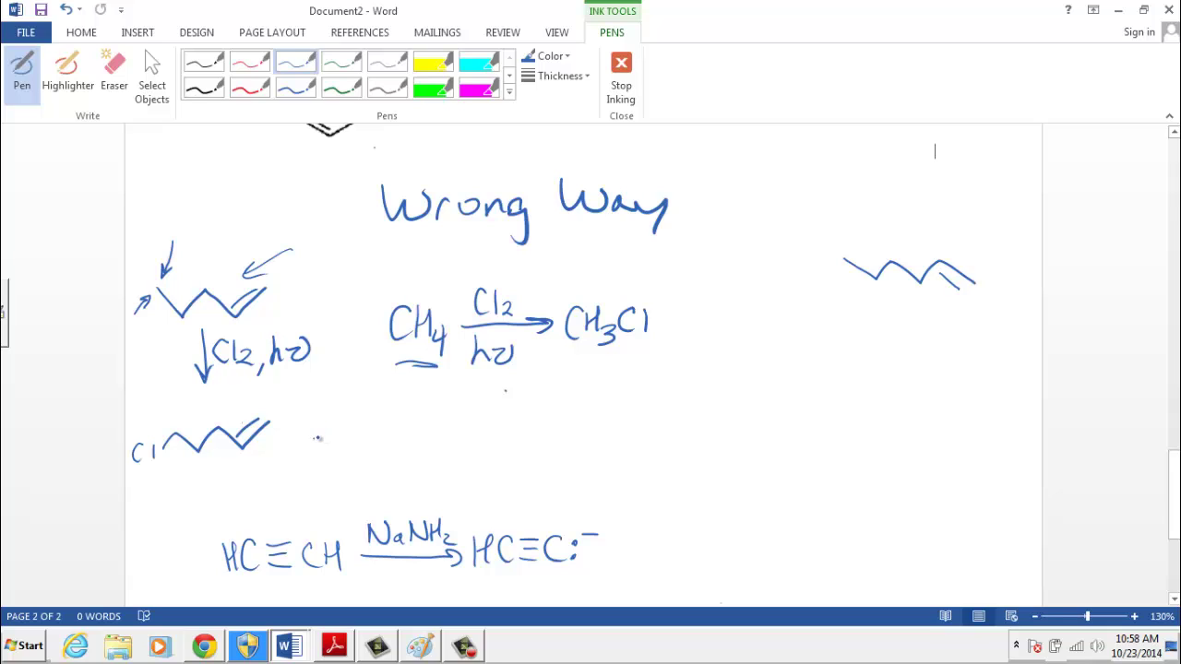
# Draw a reaction arrow right of the chloride and label the chain '1° chloride'.
pyautogui.moveTo(314, 438); pyautogui.dragTo(452, 443)
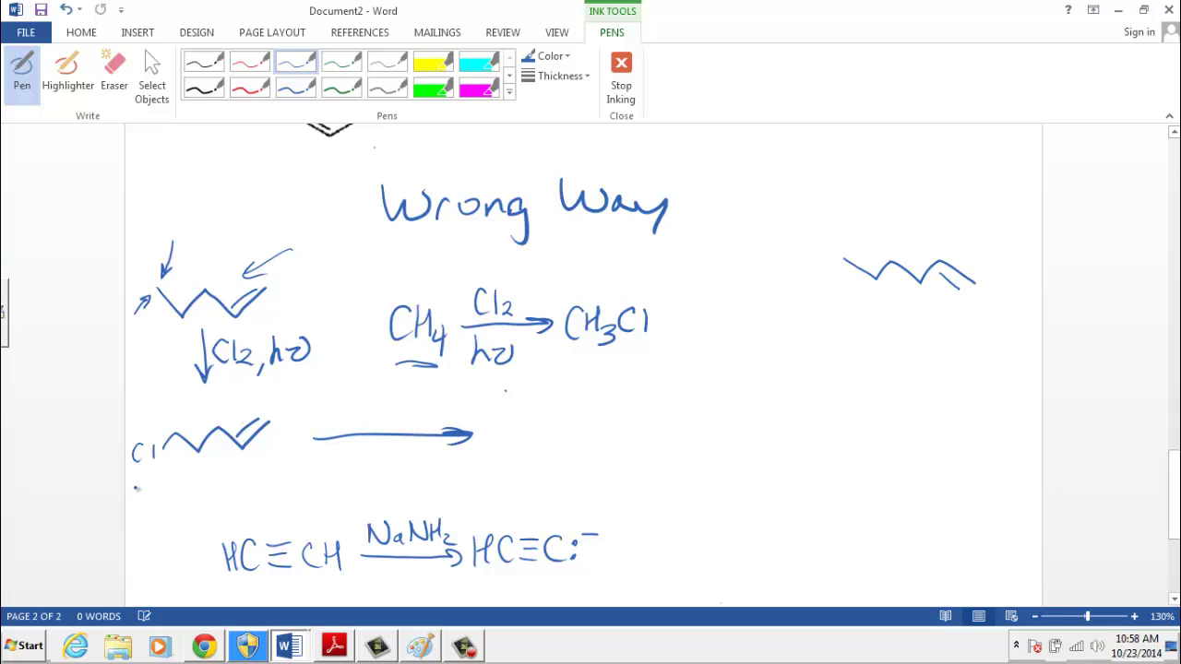
pyautogui.moveTo(145, 478)
pyautogui.mouseDown()
pyautogui.moveTo(143, 498)
pyautogui.moveTo(164, 473)
pyautogui.moveTo(199, 493)
pyautogui.moveTo(221, 487)
pyautogui.mouseUp()
pyautogui.moveTo(225, 480); pyautogui.dragTo(264, 476)
pyautogui.moveTo(275, 456)
pyautogui.mouseDown()
pyautogui.moveTo(278, 476)
pyautogui.moveTo(301, 473)
pyautogui.mouseUp()
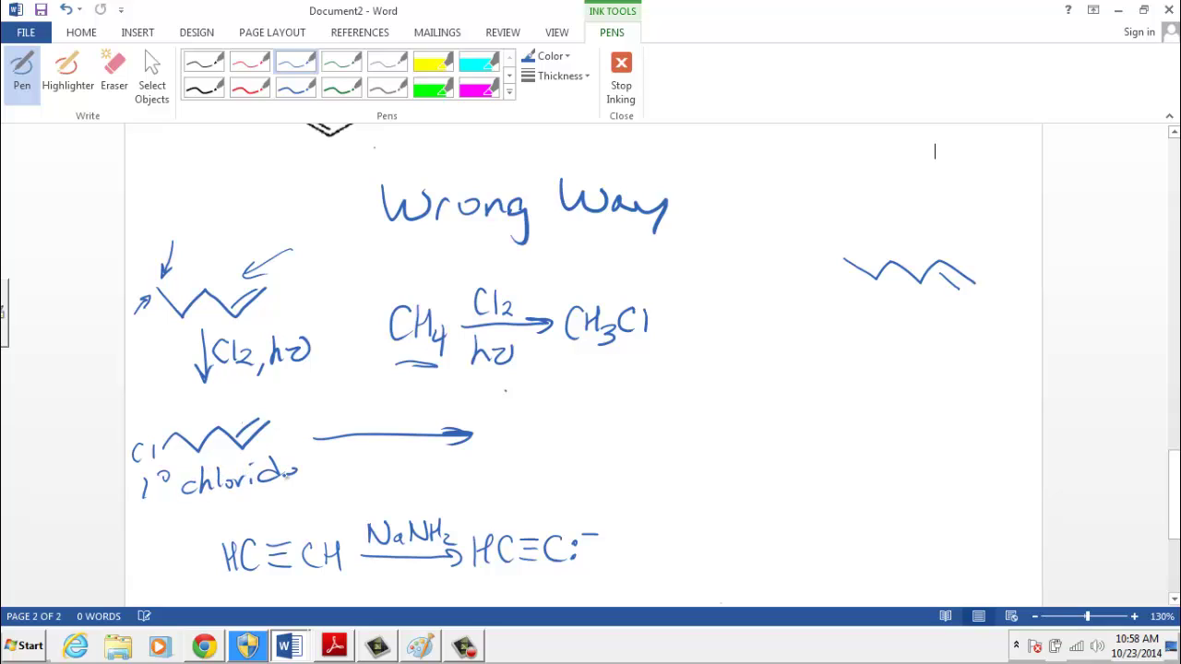
pyautogui.moveTo(326, 403)
pyautogui.mouseDown()
pyautogui.moveTo(326, 430)
pyautogui.moveTo(343, 424)
pyautogui.mouseUp()
# Write HC≡C:⁻ above the arrow and sketch the alkyne product chain.
pyautogui.moveTo(328, 417)
pyautogui.mouseDown()
pyautogui.moveTo(369, 420)
pyautogui.moveTo(391, 402)
pyautogui.mouseUp()
pyautogui.moveTo(373, 410); pyautogui.dragTo(398, 420)
pyautogui.moveTo(413, 405)
pyautogui.mouseDown()
pyautogui.moveTo(413, 421)
pyautogui.moveTo(423, 407)
pyautogui.mouseUp()
pyautogui.moveTo(423, 415)
pyautogui.mouseDown()
pyautogui.moveTo(459, 398)
pyautogui.moveTo(397, 386)
pyautogui.moveTo(177, 426)
pyautogui.moveTo(202, 419)
pyautogui.moveTo(152, 419)
pyautogui.moveTo(144, 439)
pyautogui.mouseUp()
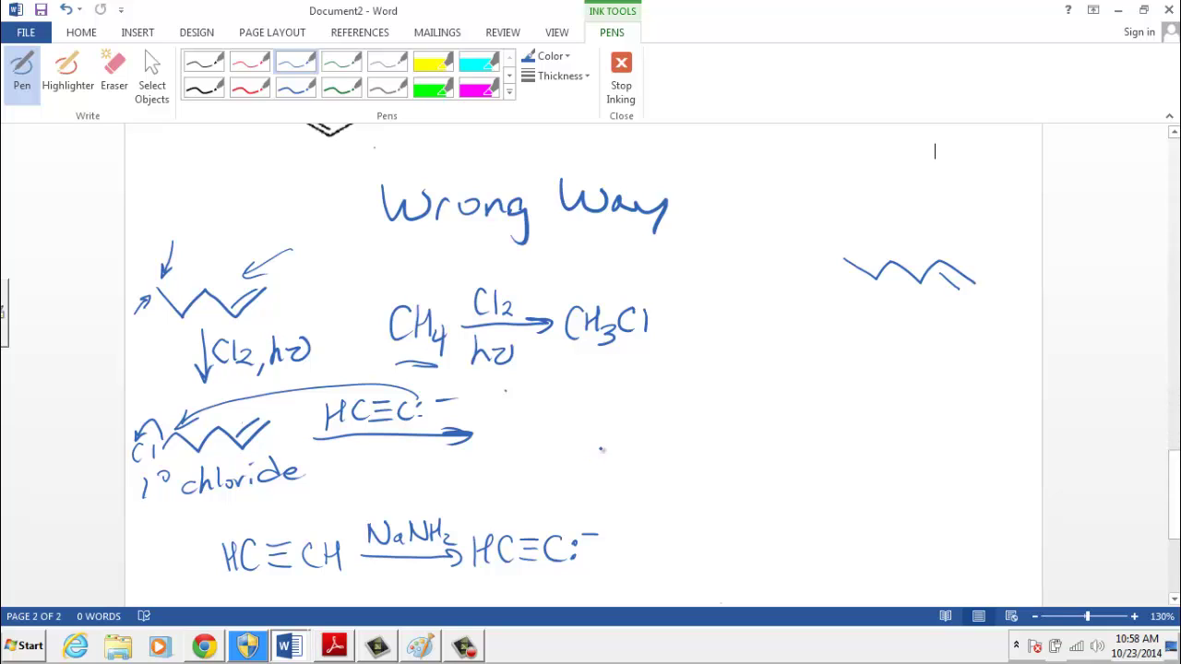
pyautogui.moveTo(566, 432)
pyautogui.mouseDown()
pyautogui.moveTo(598, 460)
pyautogui.moveTo(609, 445)
pyautogui.moveTo(600, 465)
pyautogui.moveTo(635, 424)
pyautogui.moveTo(664, 450)
pyautogui.moveTo(724, 458)
pyautogui.moveTo(762, 424)
pyautogui.moveTo(745, 424)
pyautogui.moveTo(842, 451)
pyautogui.moveTo(950, 318)
pyautogui.moveTo(962, 332)
pyautogui.mouseUp()
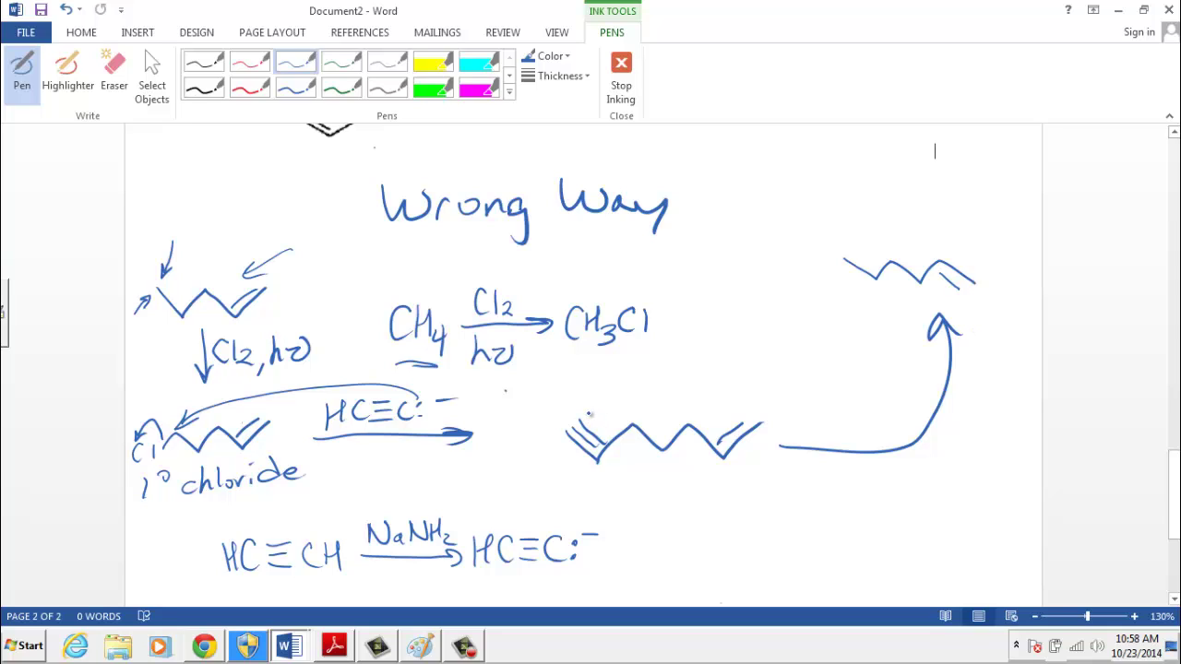
# Circle the product's triple-bond end and the target hexene's left end, and write H2.
pyautogui.moveTo(588, 415)
pyautogui.mouseDown()
pyautogui.moveTo(556, 421)
pyautogui.moveTo(605, 476)
pyautogui.moveTo(573, 414)
pyautogui.mouseUp()
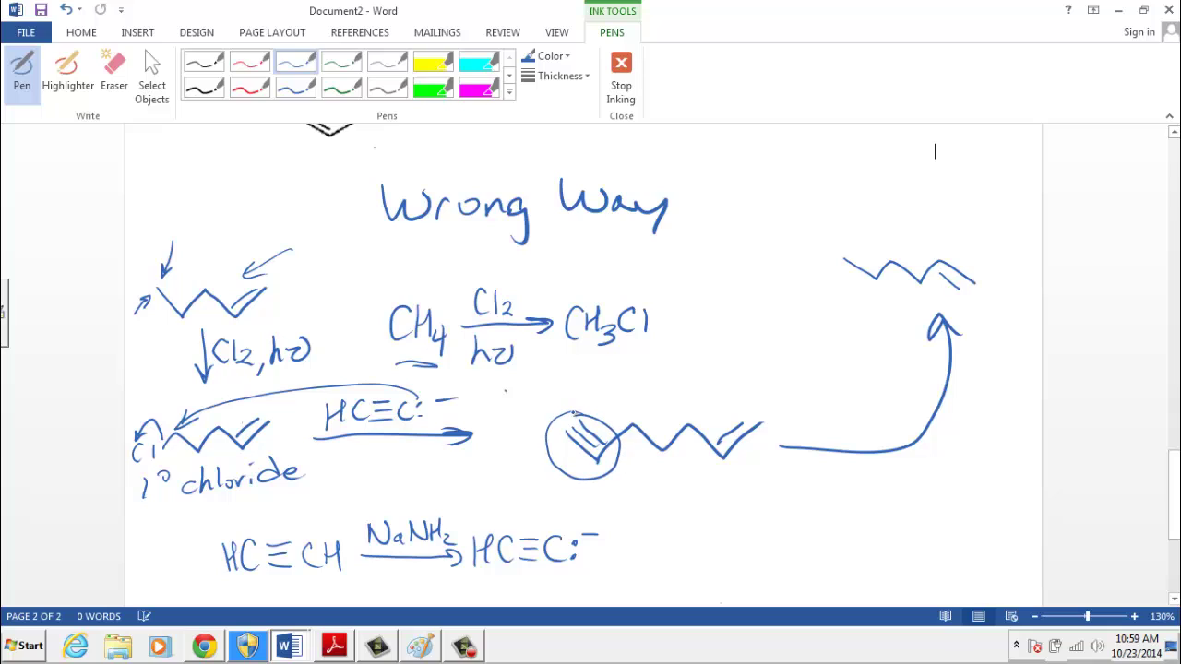
pyautogui.moveTo(869, 248)
pyautogui.mouseDown()
pyautogui.moveTo(858, 301)
pyautogui.moveTo(856, 248)
pyautogui.mouseUp()
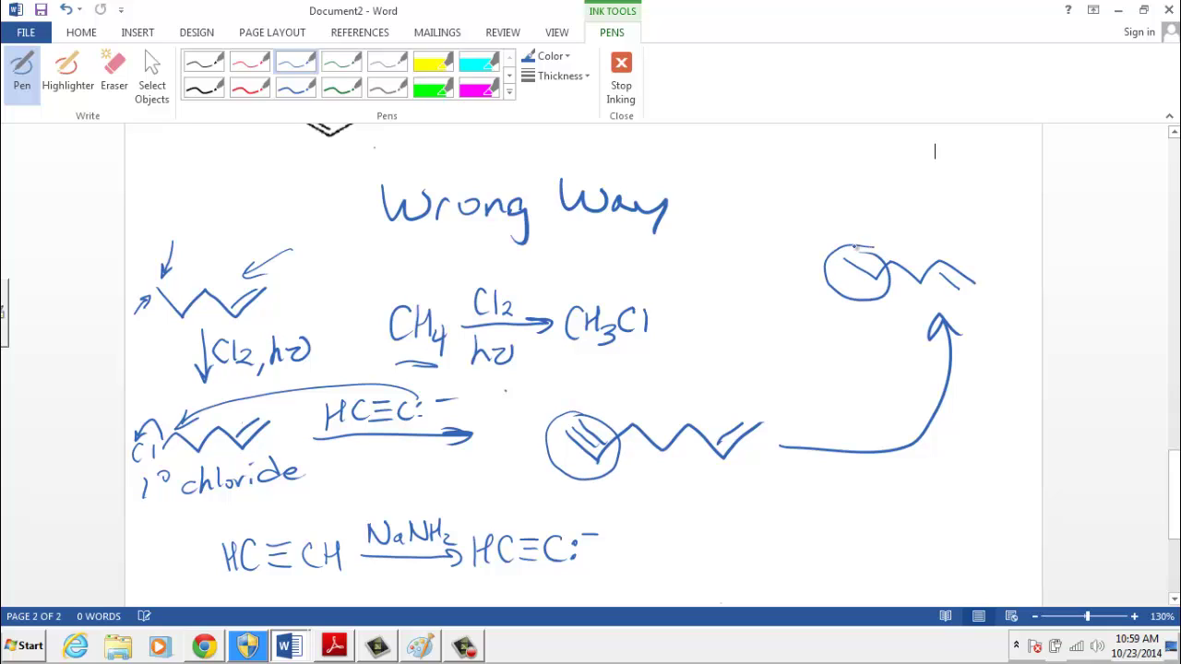
pyautogui.moveTo(822, 407)
pyautogui.mouseDown()
pyautogui.moveTo(823, 438)
pyautogui.moveTo(842, 426)
pyautogui.moveTo(865, 439)
pyautogui.moveTo(824, 476)
pyautogui.moveTo(851, 496)
pyautogui.moveTo(842, 487)
pyautogui.mouseUp()
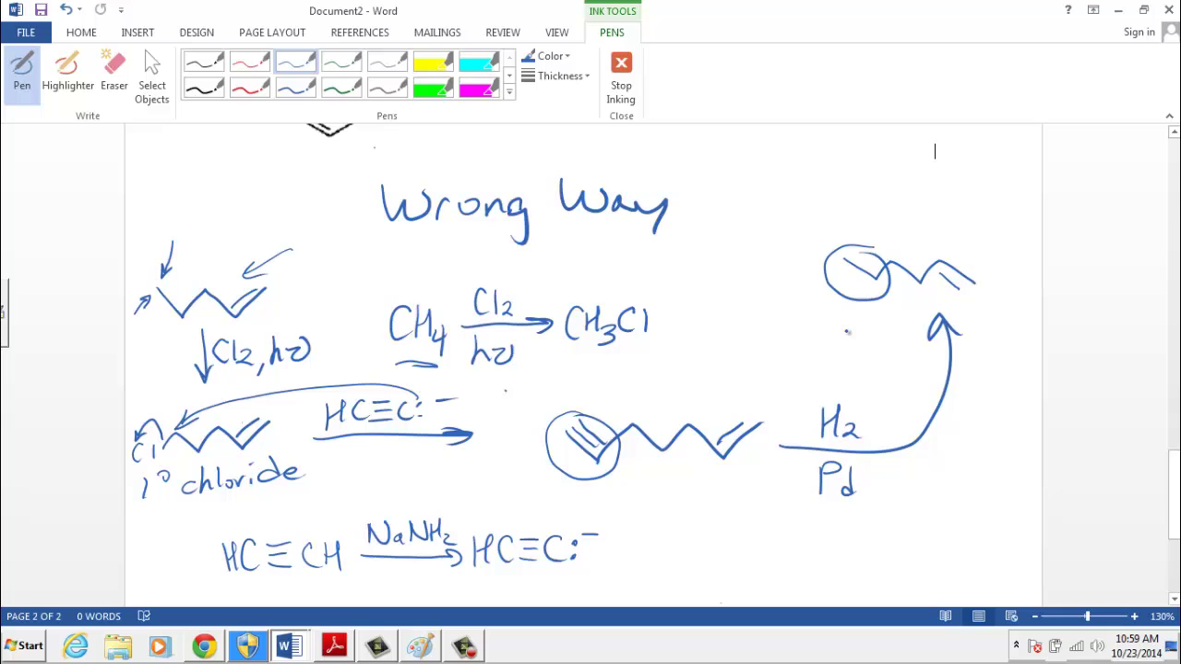
# Draw another path across the maze toward Exit, then return to the notes.
pyautogui.scroll(15, 584, 364)
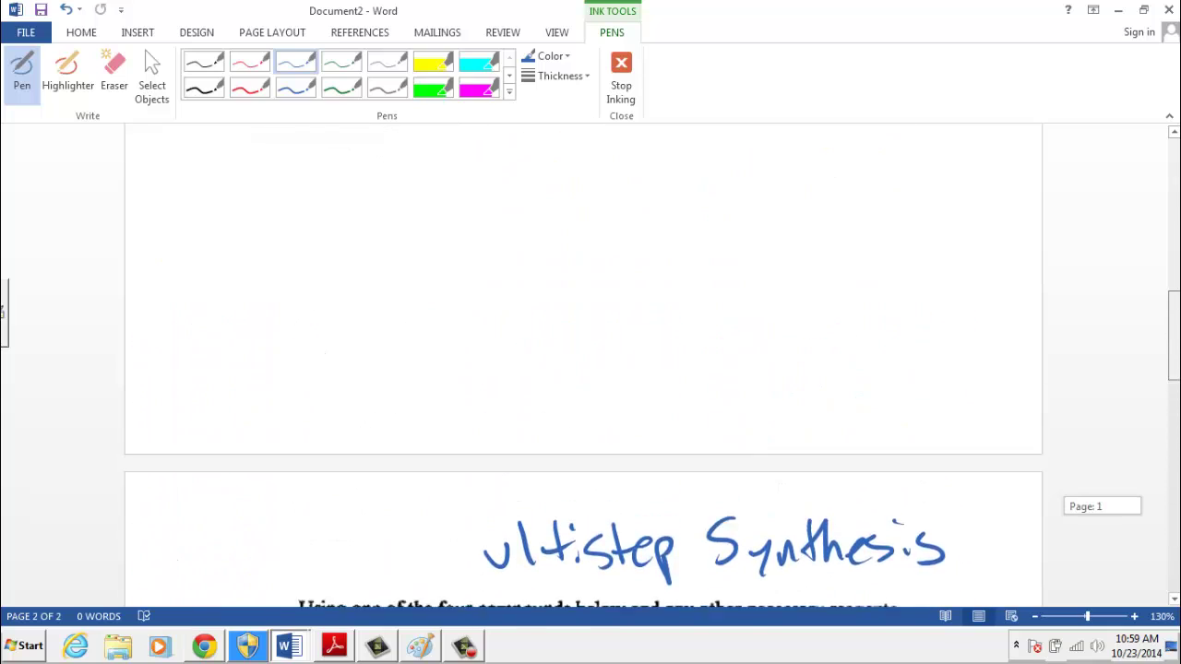
pyautogui.scroll(7, 583, 365)
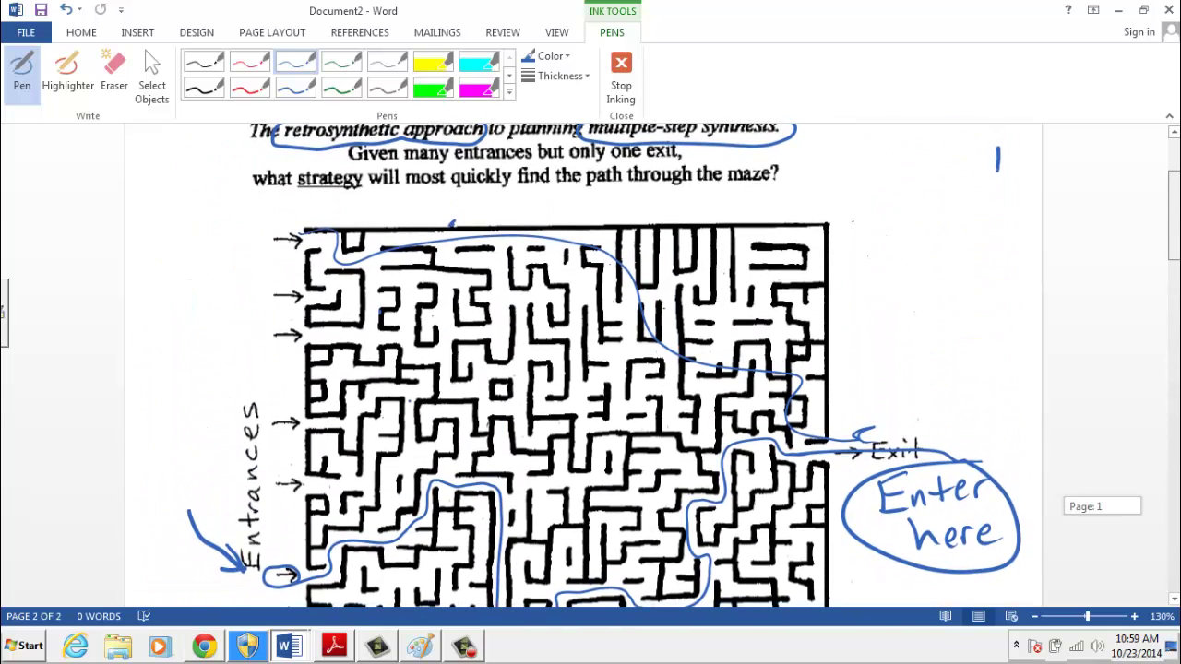
pyautogui.moveTo(631, 357); pyautogui.dragTo(766, 319)
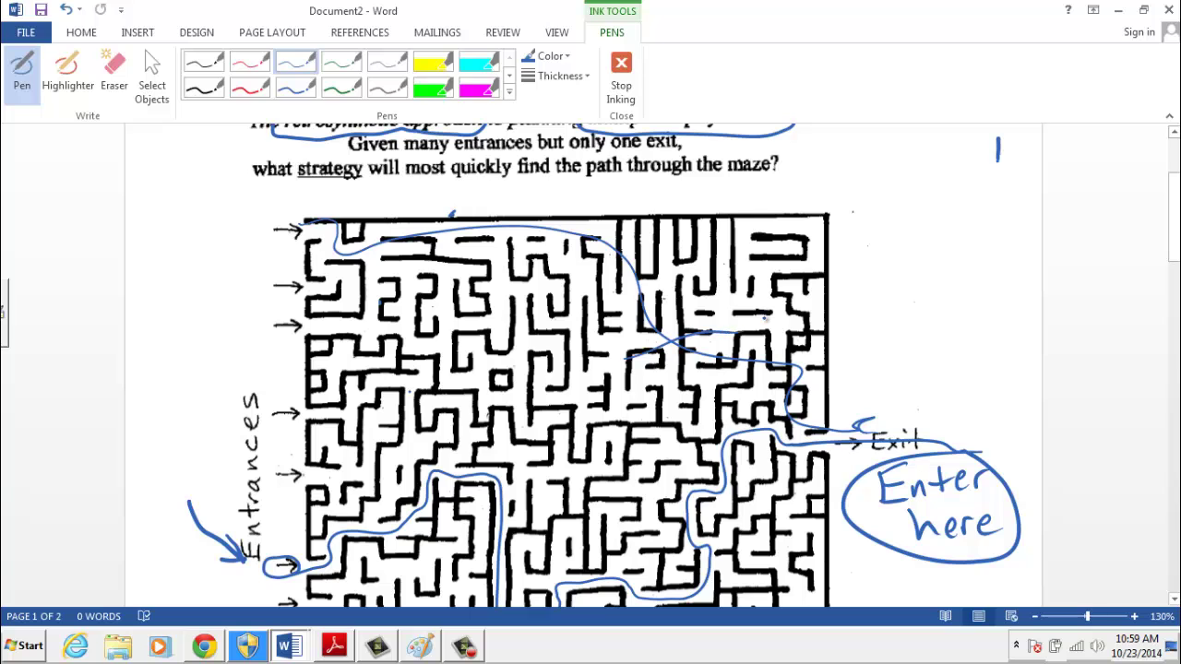
pyautogui.scroll(-15, 764, 319)
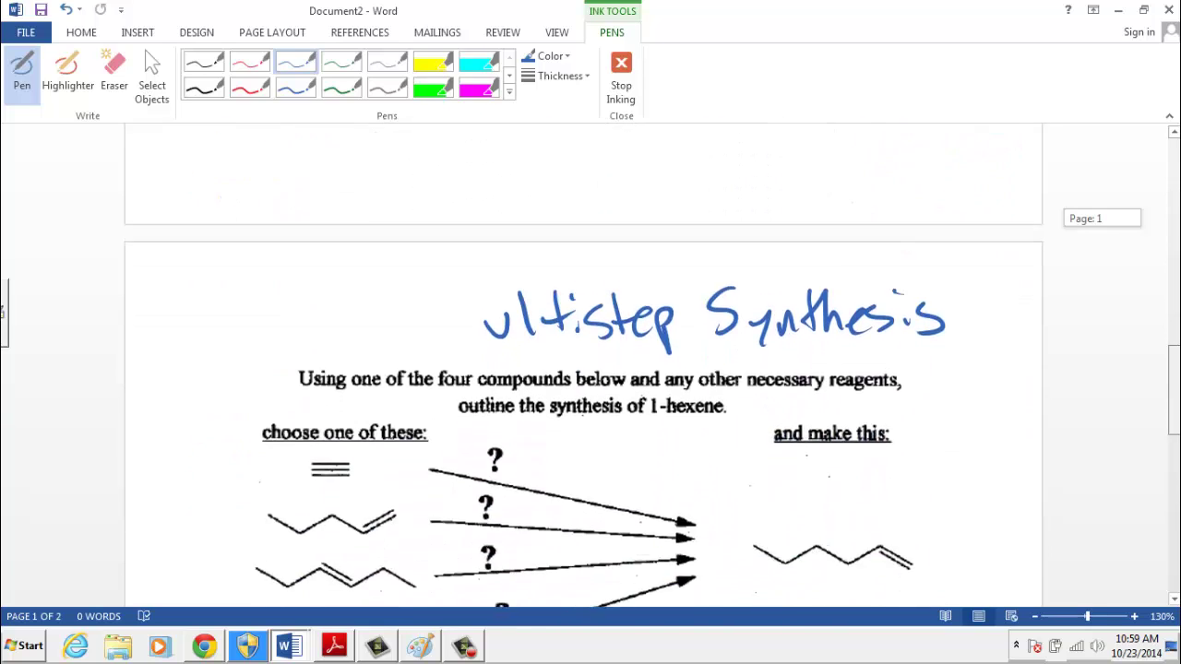
pyautogui.scroll(-15, 584, 364)
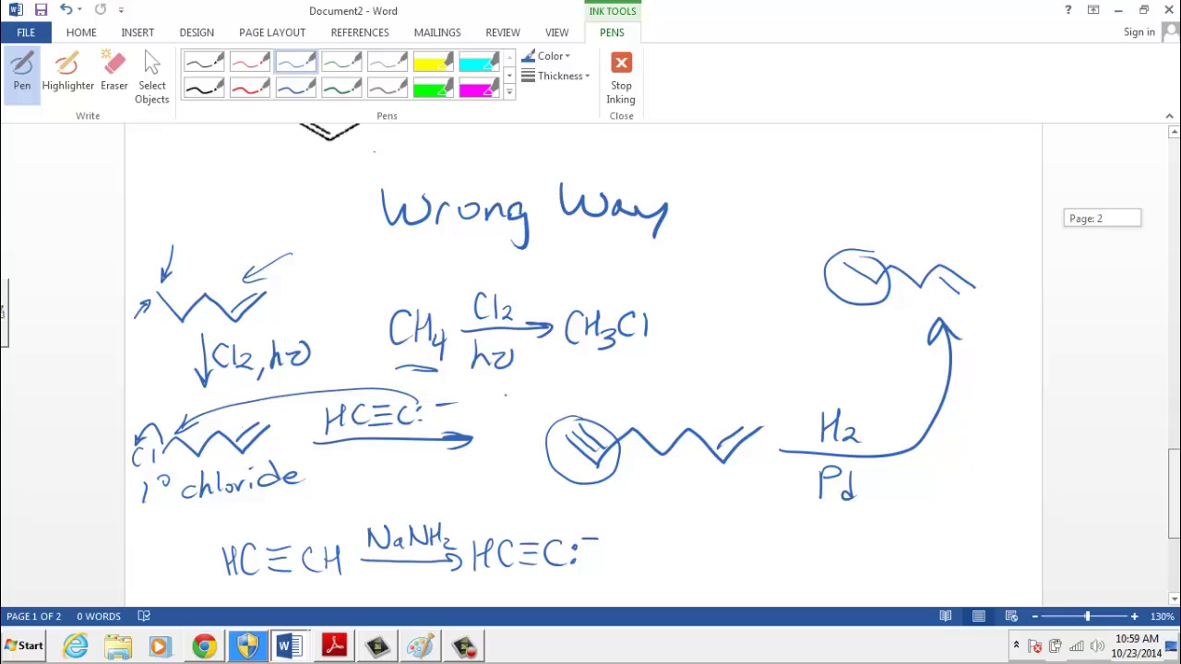
pyautogui.scroll(-1, 583, 364)
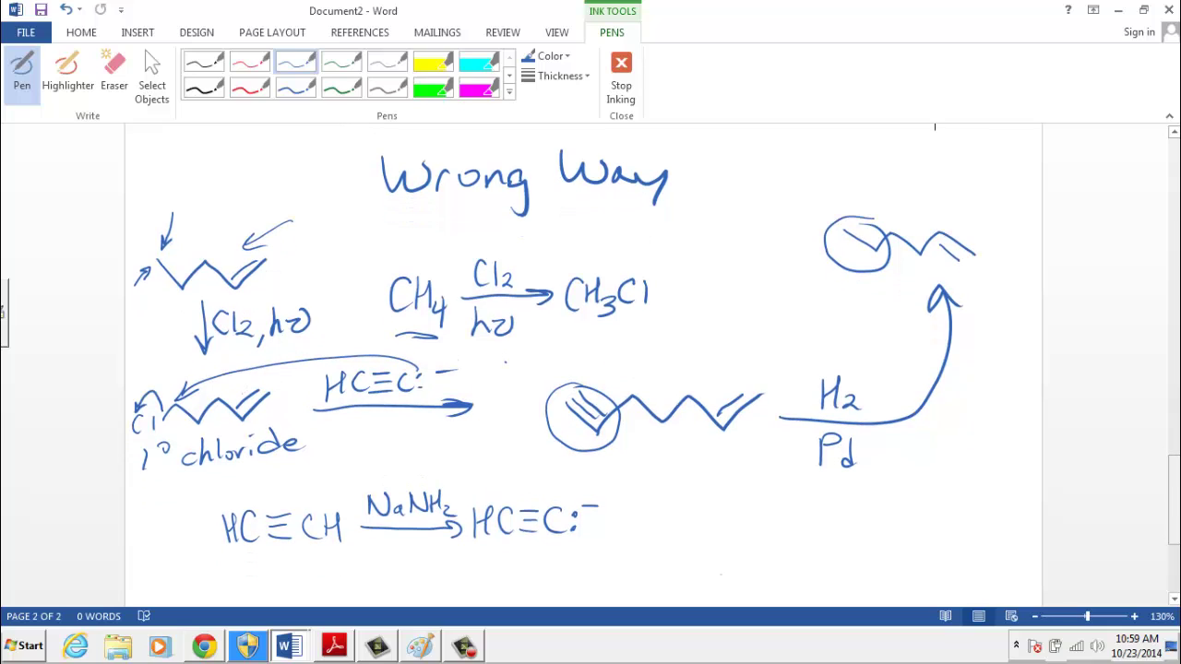
# Box the starting alkene, circle the target and Cl2, add an arrow by the box, and underline hν.
pyautogui.moveTo(275, 241)
pyautogui.mouseDown()
pyautogui.moveTo(151, 242)
pyautogui.moveTo(208, 297)
pyautogui.moveTo(269, 259)
pyautogui.moveTo(265, 238)
pyautogui.mouseUp()
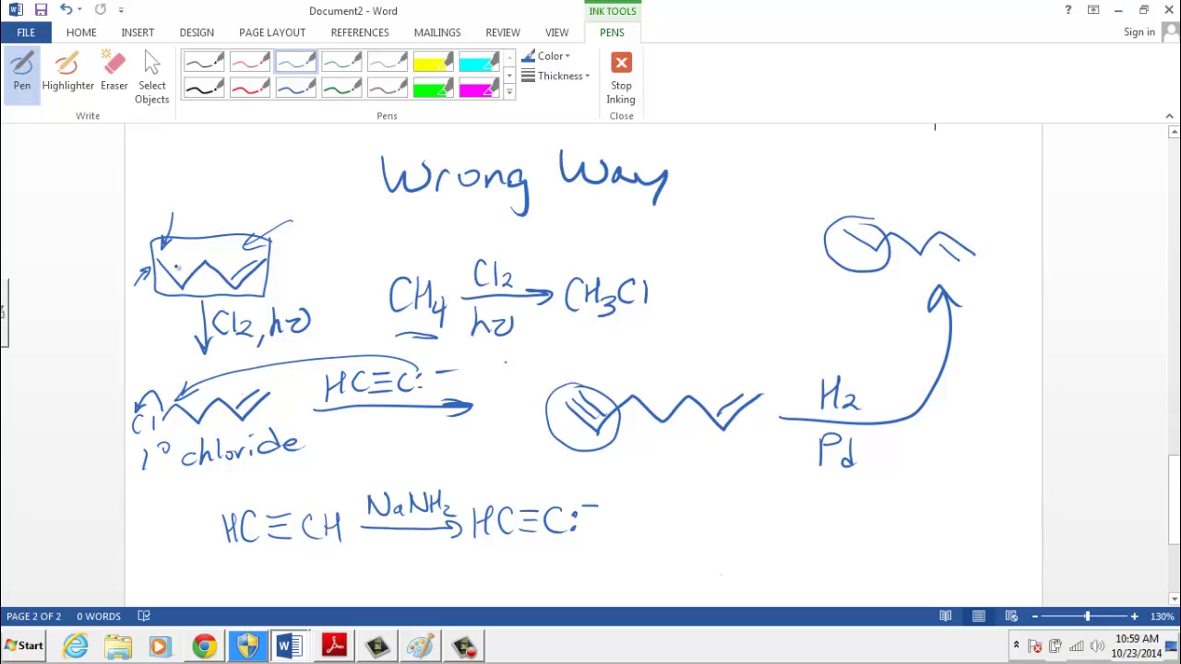
pyautogui.moveTo(975, 218)
pyautogui.mouseDown()
pyautogui.moveTo(994, 256)
pyautogui.moveTo(967, 209)
pyautogui.mouseUp()
pyautogui.click(302, 247)
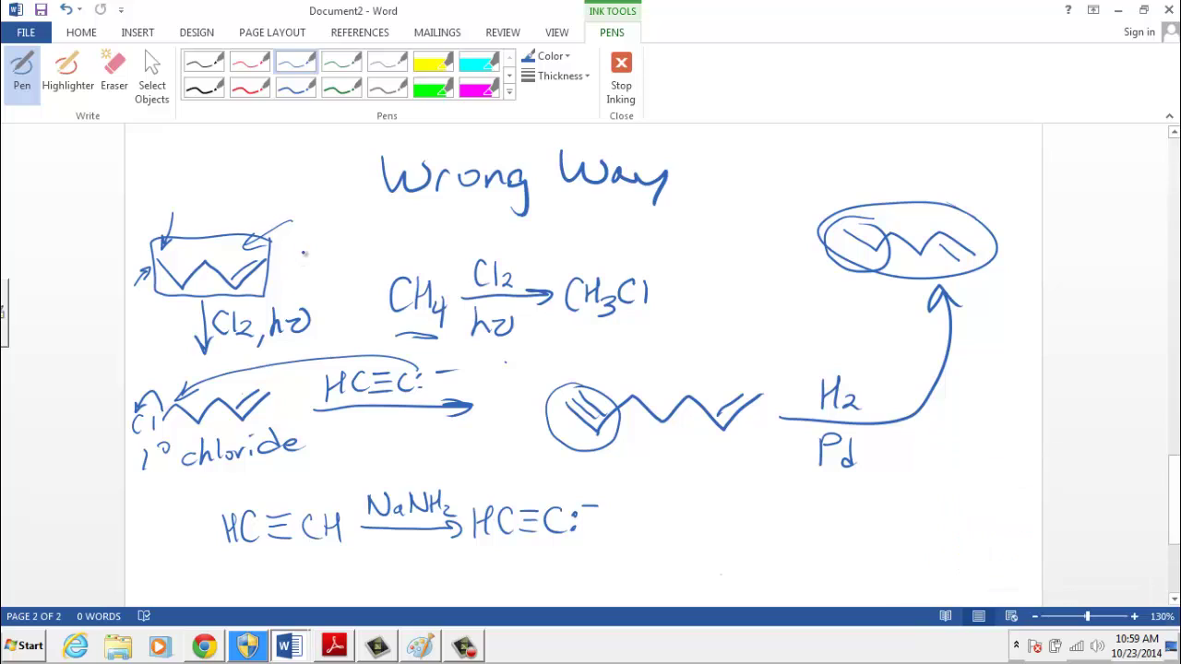
pyautogui.moveTo(303, 253); pyautogui.dragTo(271, 267)
pyautogui.moveTo(272, 267); pyautogui.dragTo(312, 268)
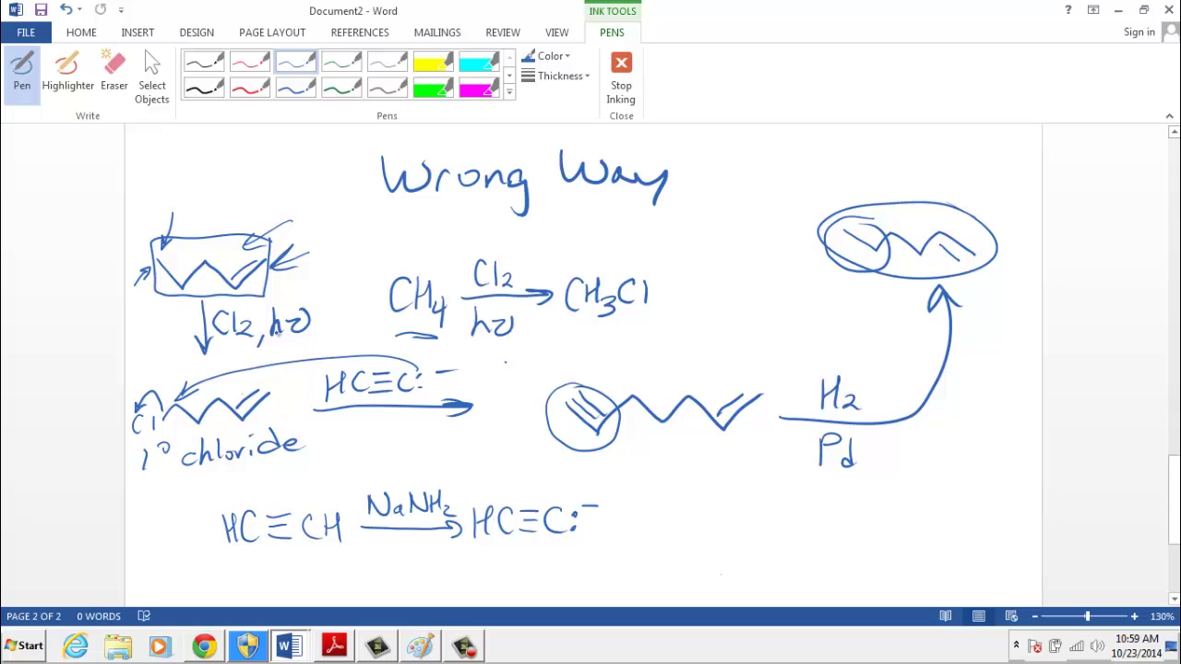
pyautogui.moveTo(257, 332)
pyautogui.mouseDown()
pyautogui.moveTo(251, 309)
pyautogui.moveTo(223, 303)
pyautogui.moveTo(262, 328)
pyautogui.moveTo(260, 305)
pyautogui.mouseUp()
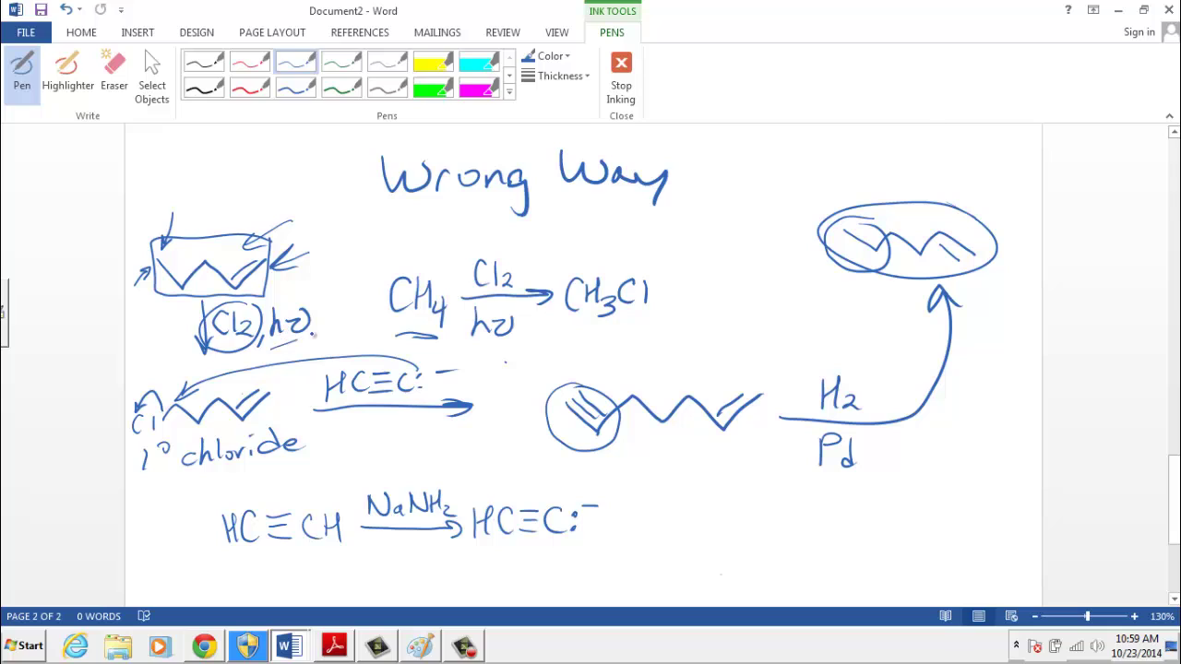
pyautogui.moveTo(271, 348)
pyautogui.mouseDown()
pyautogui.moveTo(314, 334)
pyautogui.moveTo(246, 279)
pyautogui.moveTo(270, 277)
pyautogui.mouseUp()
# Sketch a top-left alkene reacting with Cl2 over an arrow to give a dichloride.
pyautogui.moveTo(129, 148)
pyautogui.mouseDown()
pyautogui.moveTo(140, 176)
pyautogui.moveTo(189, 166)
pyautogui.moveTo(228, 136)
pyautogui.mouseUp()
pyautogui.moveTo(193, 171)
pyautogui.mouseDown()
pyautogui.moveTo(215, 135)
pyautogui.moveTo(306, 159)
pyautogui.mouseUp()
pyautogui.moveTo(273, 152); pyautogui.dragTo(277, 172)
pyautogui.moveTo(257, 131)
pyautogui.mouseDown()
pyautogui.moveTo(246, 150)
pyautogui.moveTo(283, 150)
pyautogui.mouseUp()
pyautogui.click(293, 136)
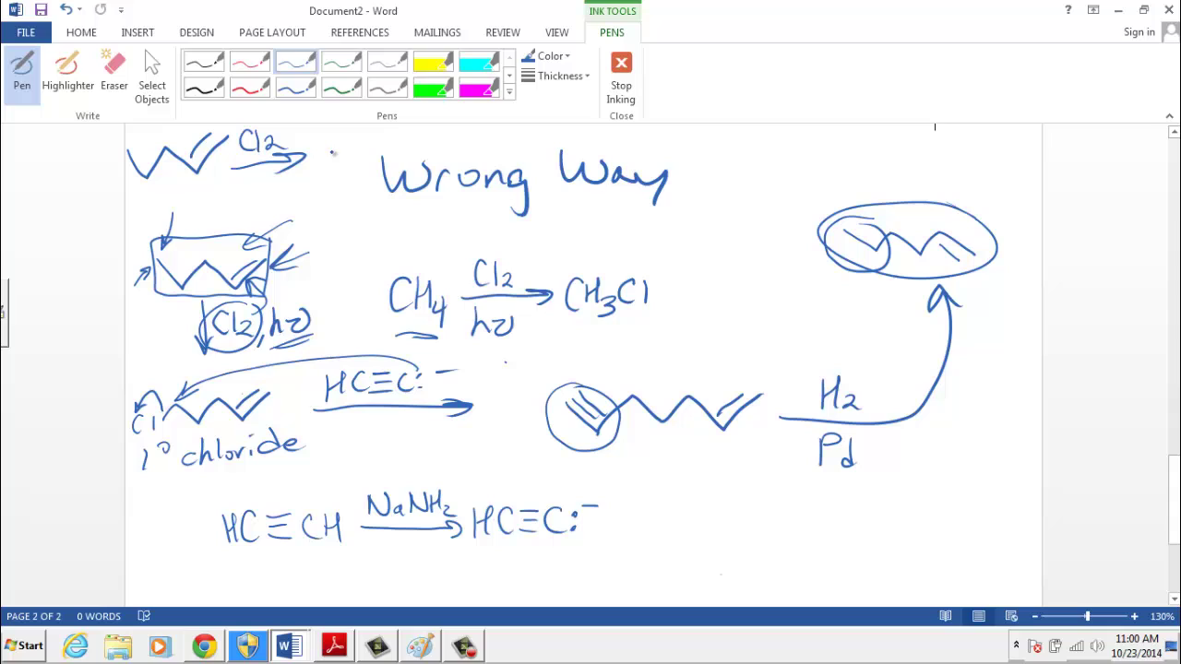
pyautogui.moveTo(317, 155)
pyautogui.mouseDown()
pyautogui.moveTo(386, 128)
pyautogui.moveTo(421, 141)
pyautogui.moveTo(395, 165)
pyautogui.mouseUp()
pyautogui.moveTo(406, 151); pyautogui.dragTo(408, 164)
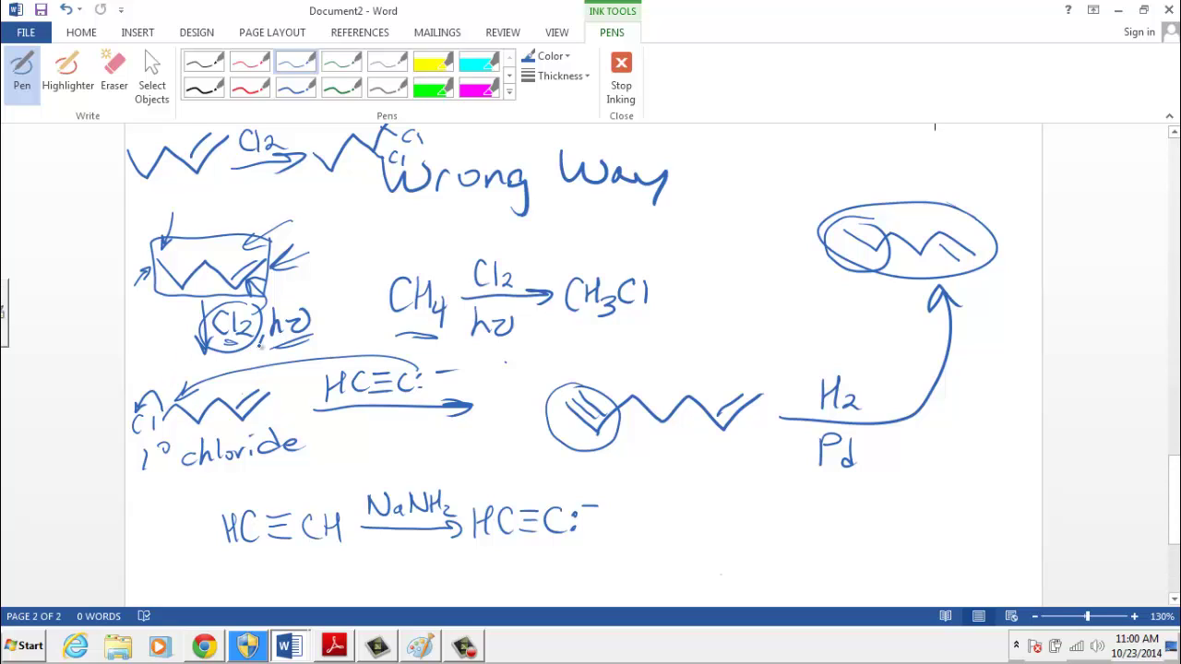
# Scribble under Cl2 and hν, mark the box edges, circle the H, and point an arrow at hν.
pyautogui.moveTo(213, 356)
pyautogui.mouseDown()
pyautogui.moveTo(292, 348)
pyautogui.moveTo(242, 357)
pyautogui.mouseUp()
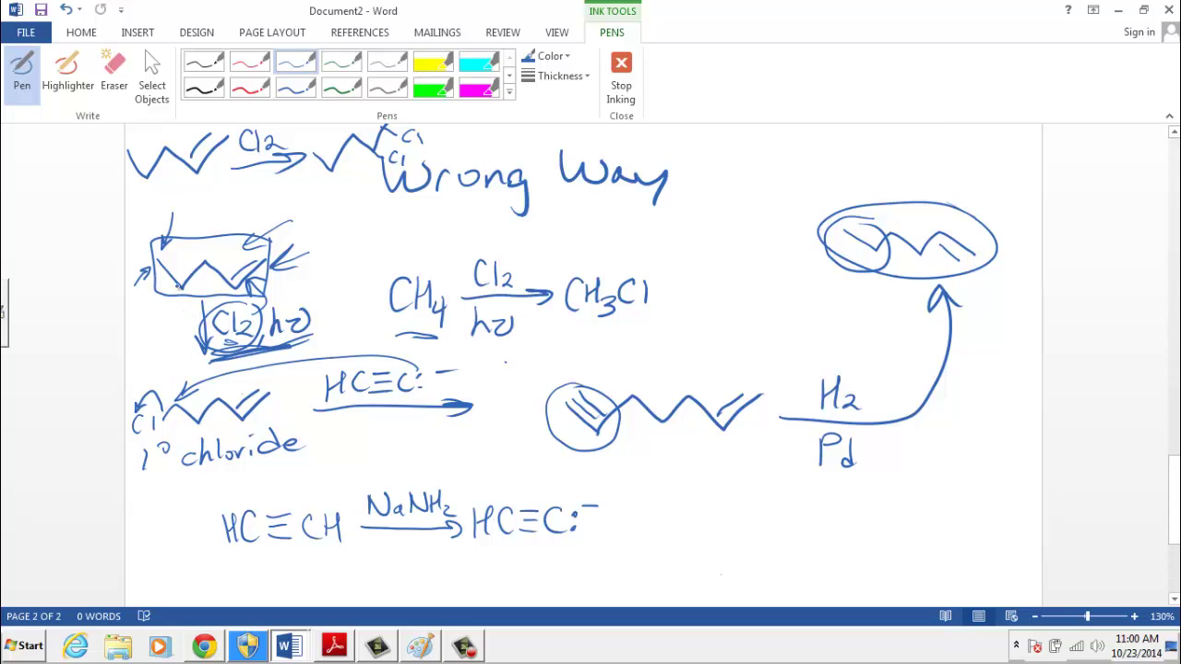
pyautogui.moveTo(159, 263)
pyautogui.mouseDown()
pyautogui.moveTo(131, 346)
pyautogui.moveTo(148, 337)
pyautogui.moveTo(129, 355)
pyautogui.moveTo(170, 347)
pyautogui.moveTo(177, 332)
pyautogui.mouseUp()
pyautogui.moveTo(198, 266); pyautogui.dragTo(197, 216)
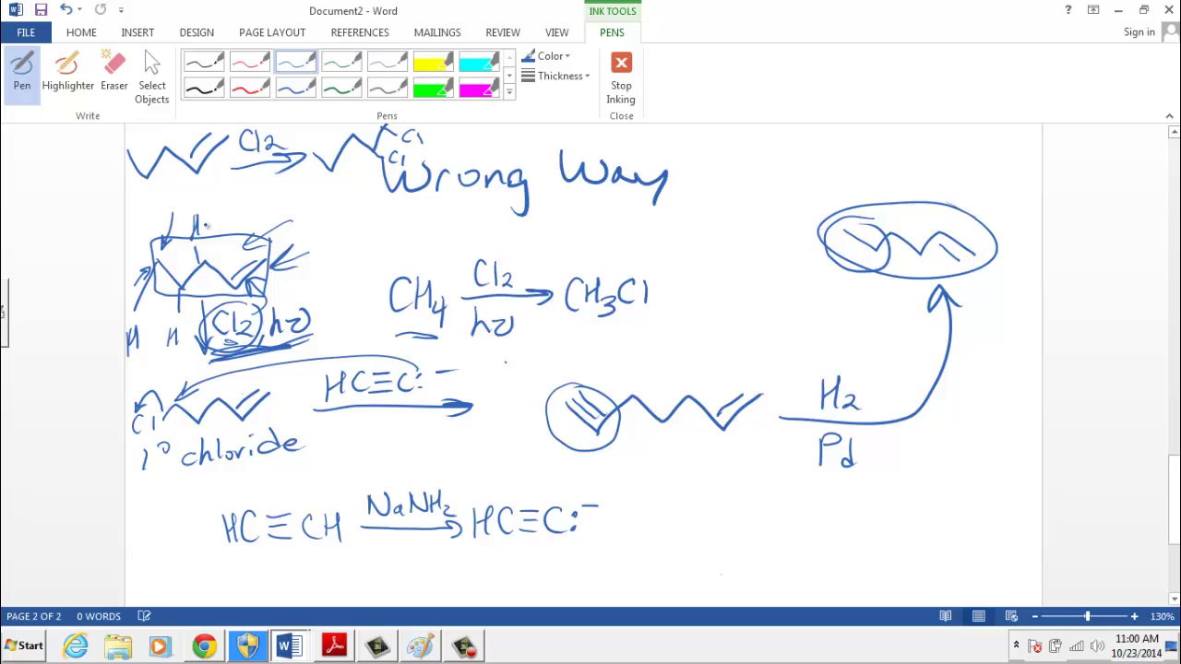
pyautogui.moveTo(190, 320)
pyautogui.mouseDown()
pyautogui.moveTo(174, 315)
pyautogui.moveTo(157, 349)
pyautogui.moveTo(191, 318)
pyautogui.mouseUp()
pyautogui.moveTo(329, 296); pyautogui.dragTo(303, 304)
pyautogui.moveTo(304, 304); pyautogui.dragTo(318, 312)
pyautogui.moveTo(187, 286); pyautogui.dragTo(187, 288)
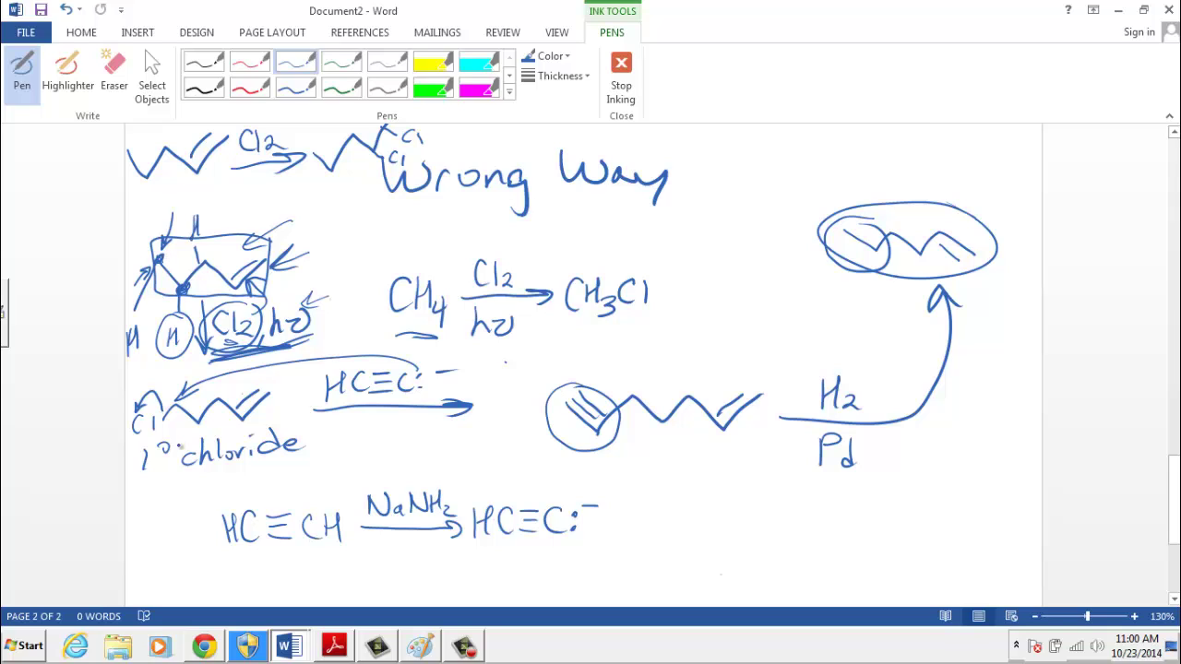
# Circle and tick the chloride chain's right end and circle its Cl.
pyautogui.moveTo(266, 378); pyautogui.dragTo(265, 381)
pyautogui.moveTo(242, 407)
pyautogui.mouseDown()
pyautogui.moveTo(268, 385)
pyautogui.moveTo(242, 415)
pyautogui.moveTo(273, 403)
pyautogui.mouseUp()
pyautogui.moveTo(191, 435)
pyautogui.mouseDown()
pyautogui.moveTo(198, 421)
pyautogui.moveTo(208, 441)
pyautogui.moveTo(229, 444)
pyautogui.mouseUp()
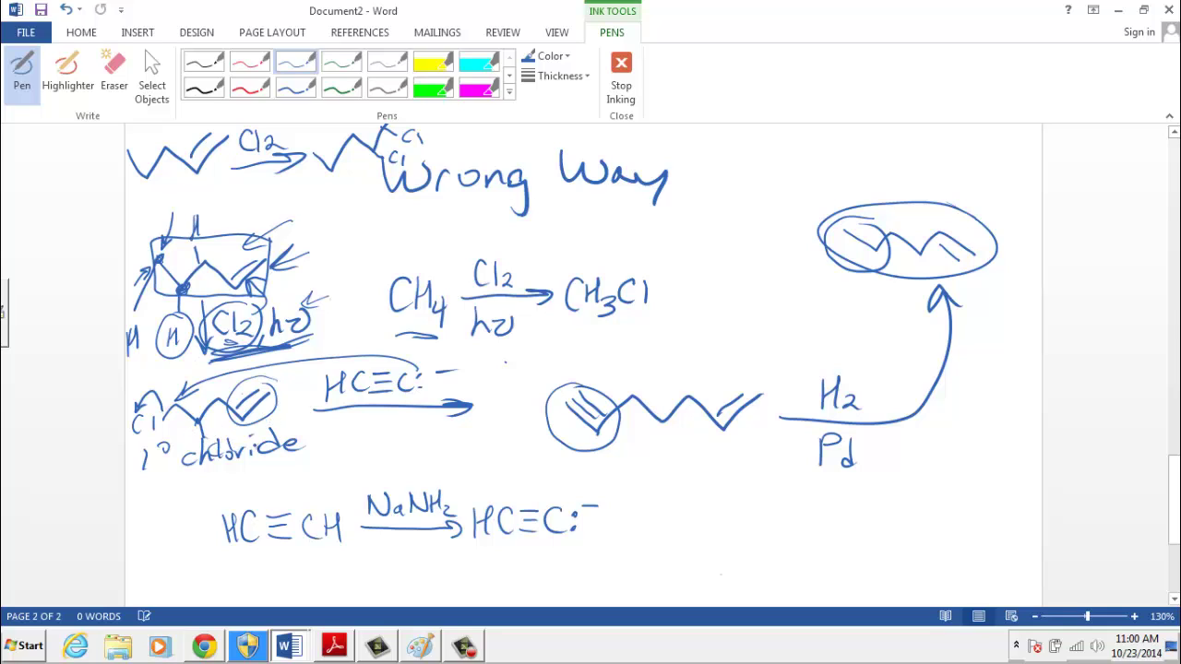
pyautogui.moveTo(174, 410); pyautogui.dragTo(172, 398)
# Circle the chloride and HC≡C:⁻, underline the row, circle H2/Pd, and arrow it back to the triple bond.
pyautogui.moveTo(286, 379)
pyautogui.mouseDown()
pyautogui.moveTo(134, 443)
pyautogui.moveTo(297, 372)
pyautogui.mouseUp()
pyautogui.moveTo(438, 360)
pyautogui.mouseDown()
pyautogui.moveTo(339, 364)
pyautogui.moveTo(434, 352)
pyautogui.mouseUp()
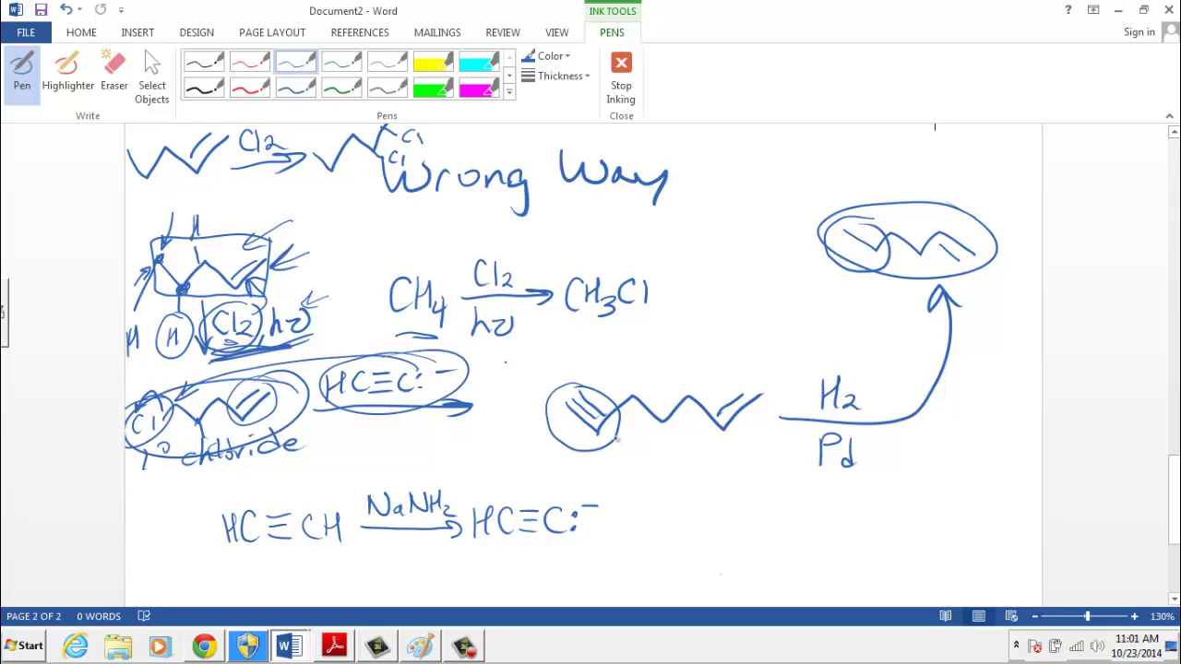
pyautogui.moveTo(598, 462); pyautogui.dragTo(724, 461)
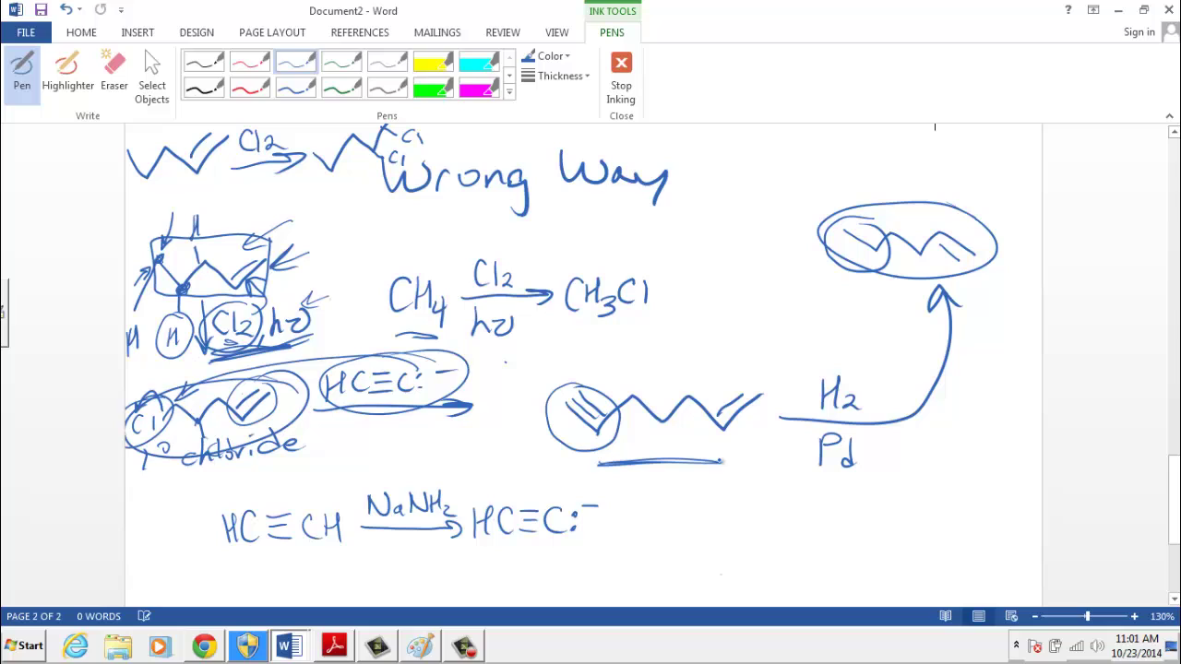
pyautogui.moveTo(204, 485)
pyautogui.mouseDown()
pyautogui.moveTo(513, 485)
pyautogui.moveTo(192, 472)
pyautogui.mouseUp()
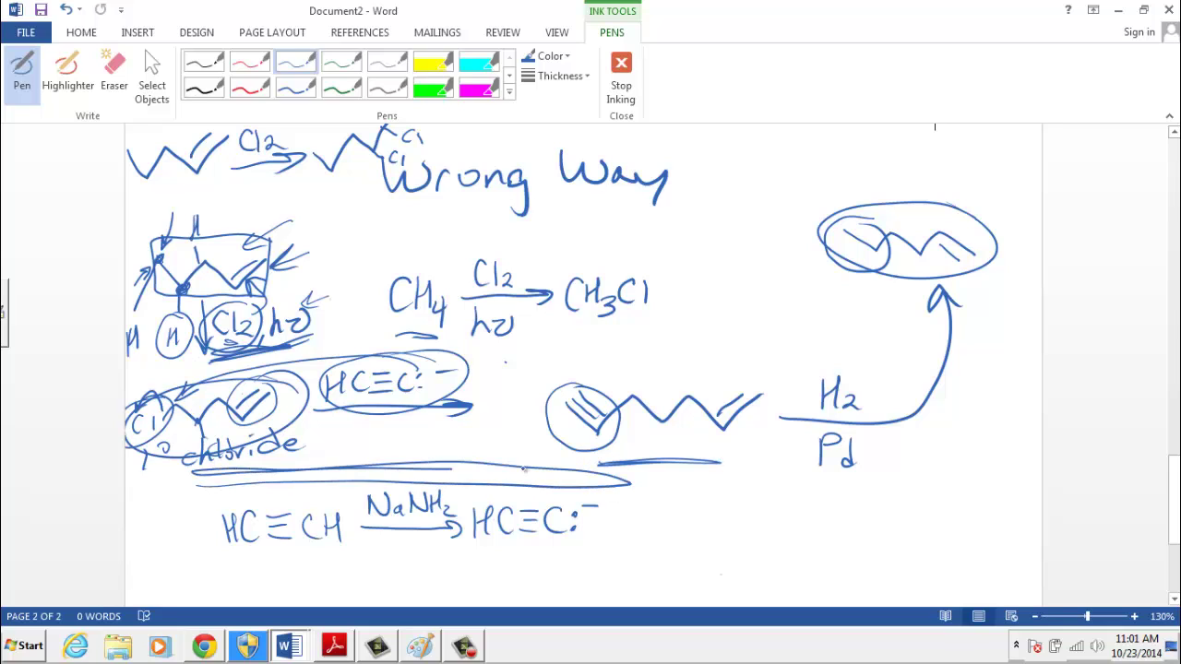
pyautogui.moveTo(871, 373)
pyautogui.mouseDown()
pyautogui.moveTo(799, 475)
pyautogui.moveTo(840, 363)
pyautogui.mouseUp()
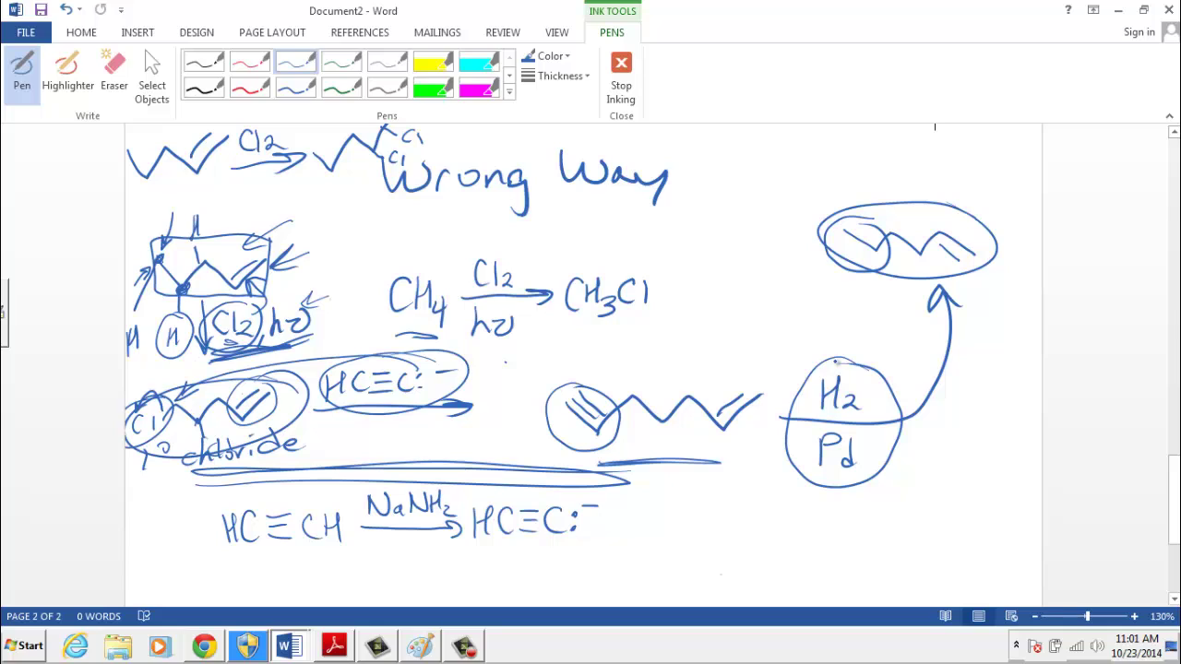
pyautogui.moveTo(802, 375)
pyautogui.mouseDown()
pyautogui.moveTo(606, 374)
pyautogui.moveTo(633, 374)
pyautogui.mouseUp()
pyautogui.moveTo(782, 353)
pyautogui.mouseDown()
pyautogui.moveTo(739, 373)
pyautogui.moveTo(733, 391)
pyautogui.moveTo(738, 368)
pyautogui.moveTo(758, 369)
pyautogui.mouseUp()
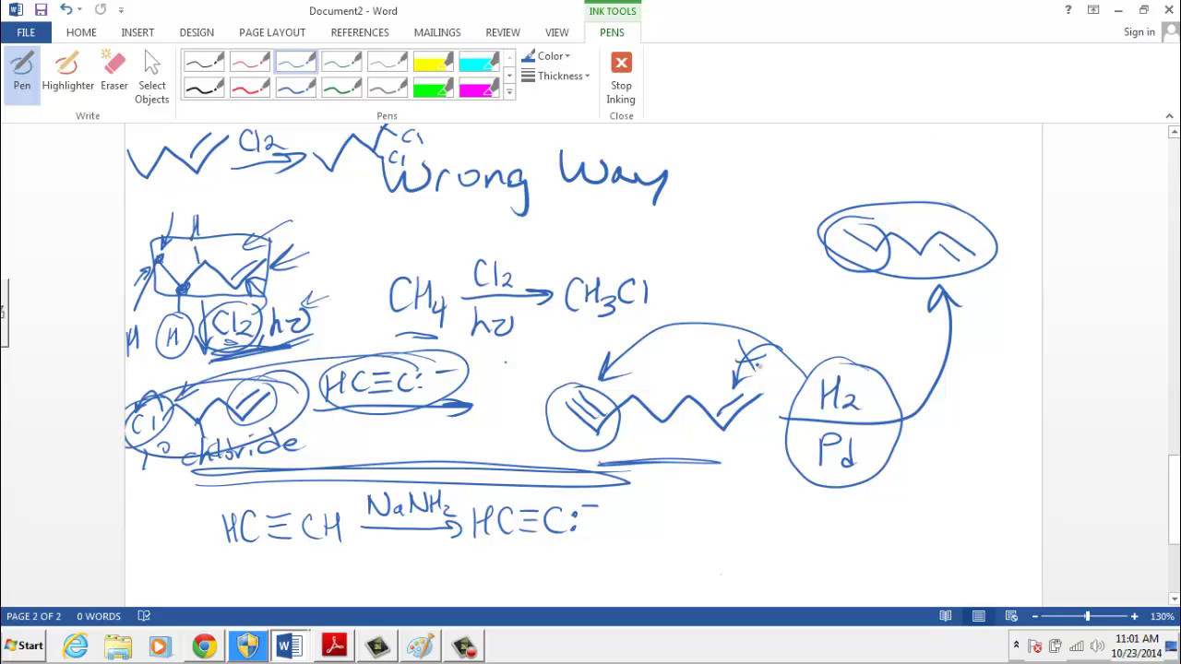
# Number the chain carbons 1 through 6.
pyautogui.scroll(10, 583, 360)
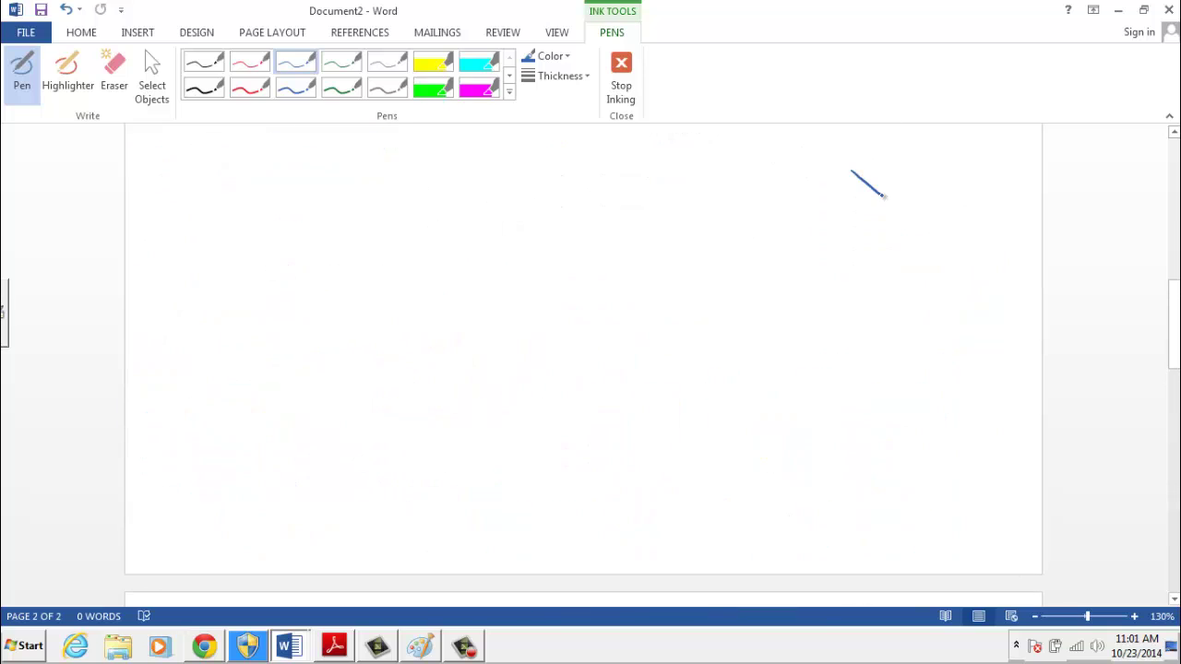
pyautogui.scroll(-10, 935, 168)
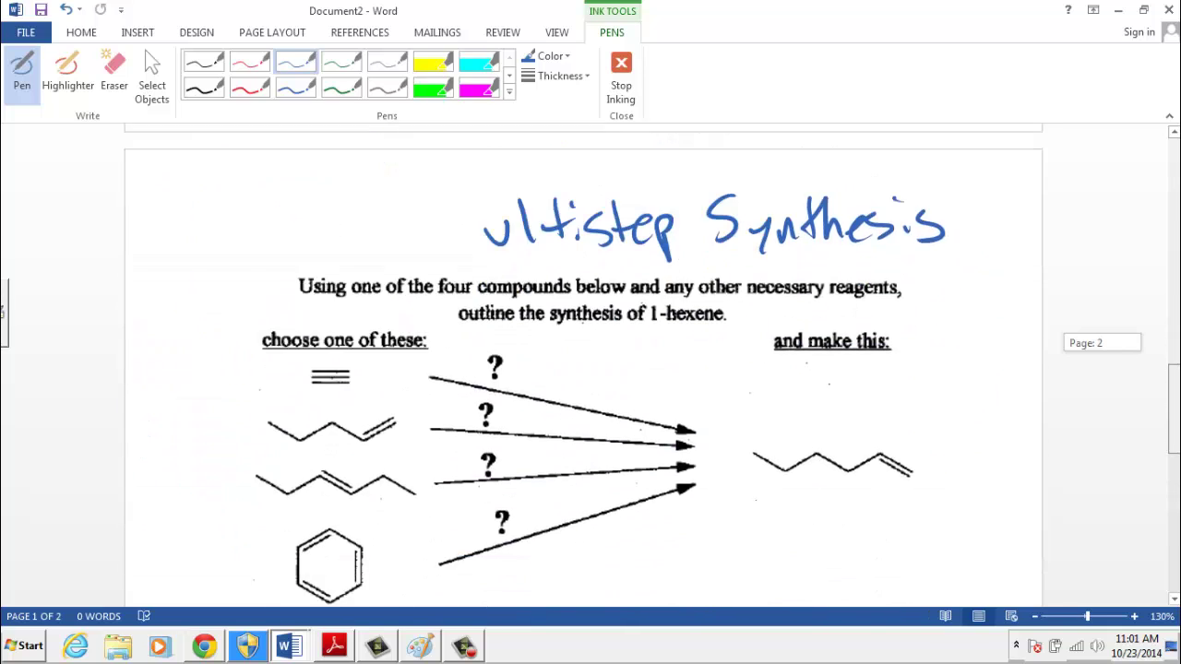
pyautogui.scroll(-3, 935, 168)
pyautogui.scroll(2, 935, 169)
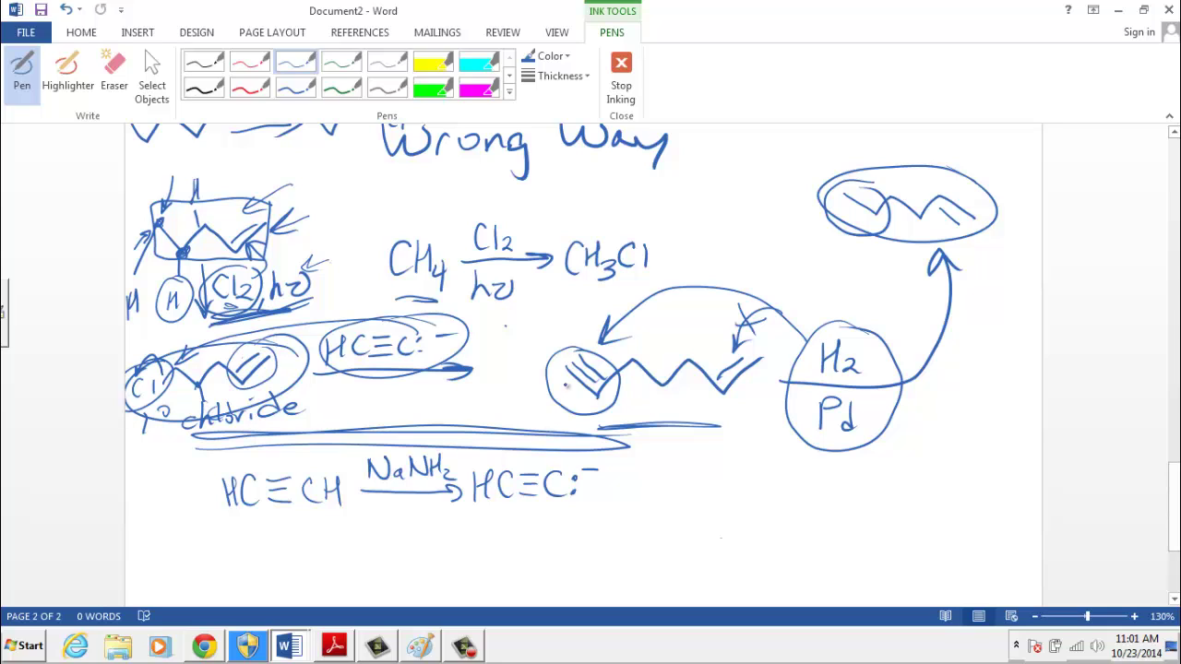
pyautogui.moveTo(564, 381)
pyautogui.mouseDown()
pyautogui.moveTo(560, 402)
pyautogui.moveTo(581, 416)
pyautogui.moveTo(664, 399)
pyautogui.mouseUp()
pyautogui.moveTo(661, 391); pyautogui.dragTo(660, 411)
pyautogui.moveTo(697, 376)
pyautogui.mouseDown()
pyautogui.moveTo(684, 397)
pyautogui.moveTo(710, 384)
pyautogui.mouseUp()
pyautogui.moveTo(734, 395)
pyautogui.mouseDown()
pyautogui.moveTo(725, 419)
pyautogui.moveTo(766, 375)
pyautogui.moveTo(783, 378)
pyautogui.mouseUp()
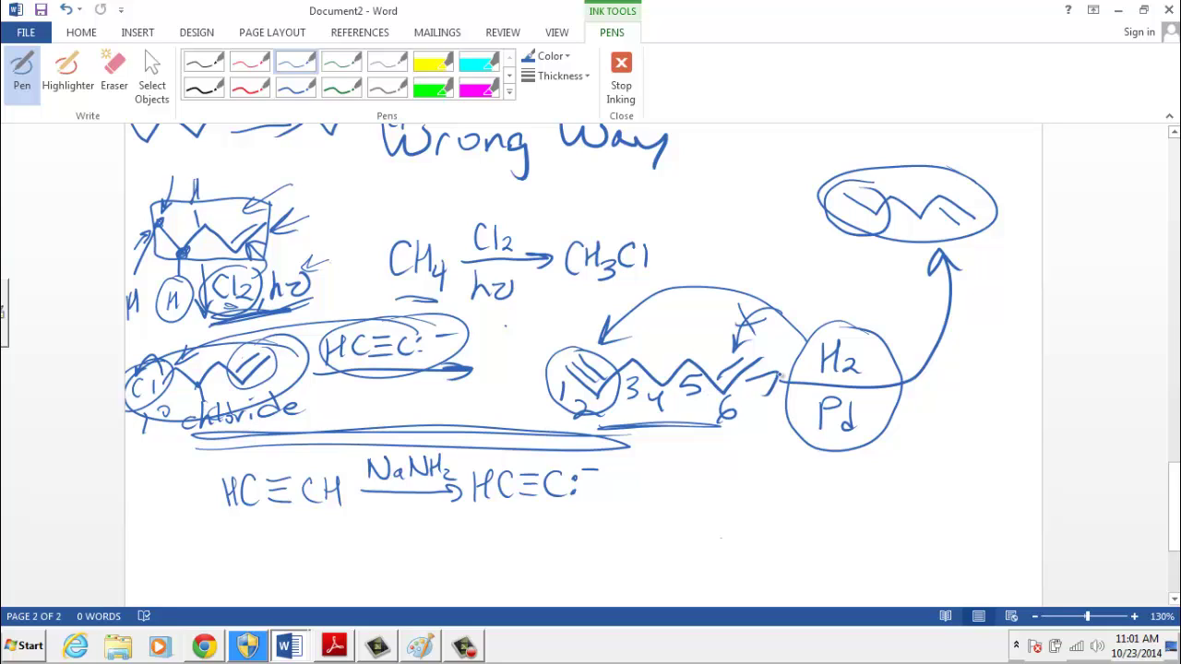
# Draw an arrow rightward from H2/Pd and cross out the upward arc to the alkene.
pyautogui.moveTo(895, 384)
pyautogui.mouseDown()
pyautogui.moveTo(950, 391)
pyautogui.moveTo(955, 407)
pyautogui.mouseUp()
pyautogui.moveTo(929, 327)
pyautogui.mouseDown()
pyautogui.moveTo(964, 357)
pyautogui.moveTo(927, 354)
pyautogui.mouseUp()
pyautogui.click(939, 200)
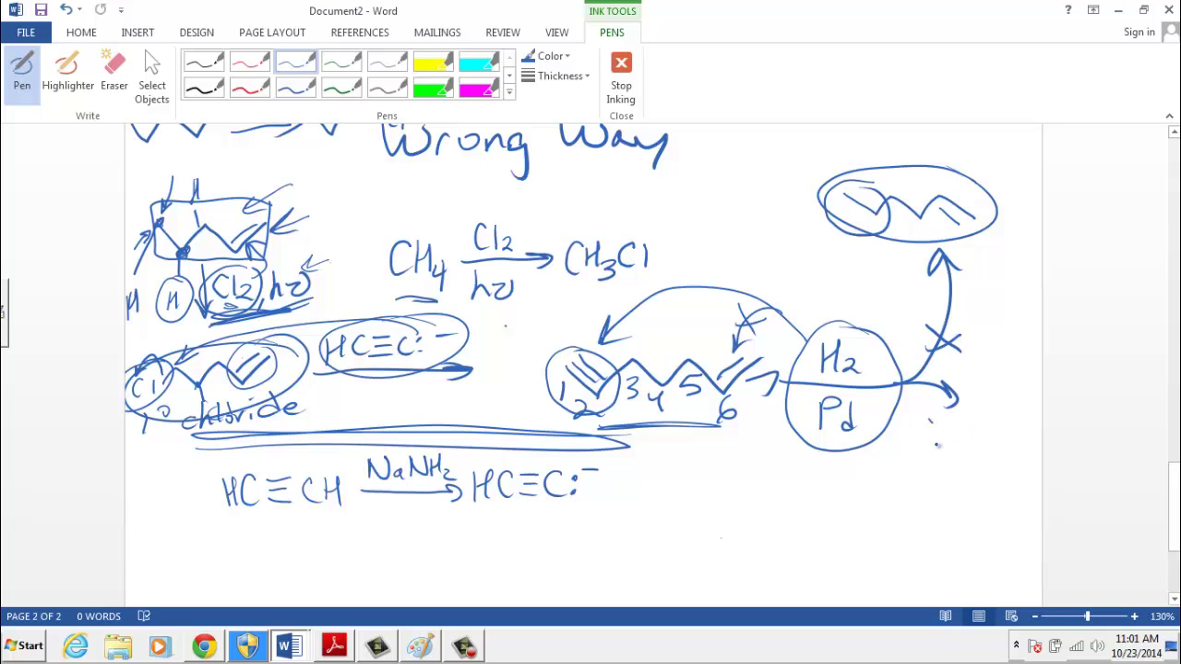
# Write 'heptane' below the new arrow and circle the 1-hexene target.
pyautogui.moveTo(932, 421)
pyautogui.mouseDown()
pyautogui.moveTo(950, 460)
pyautogui.moveTo(969, 455)
pyautogui.mouseUp()
pyautogui.moveTo(972, 441); pyautogui.dragTo(974, 472)
pyautogui.moveTo(974, 445)
pyautogui.mouseDown()
pyautogui.moveTo(977, 457)
pyautogui.moveTo(994, 457)
pyautogui.moveTo(1005, 439)
pyautogui.mouseUp()
pyautogui.moveTo(1009, 445); pyautogui.dragTo(1030, 452)
pyautogui.moveTo(1032, 448); pyautogui.dragTo(1041, 441)
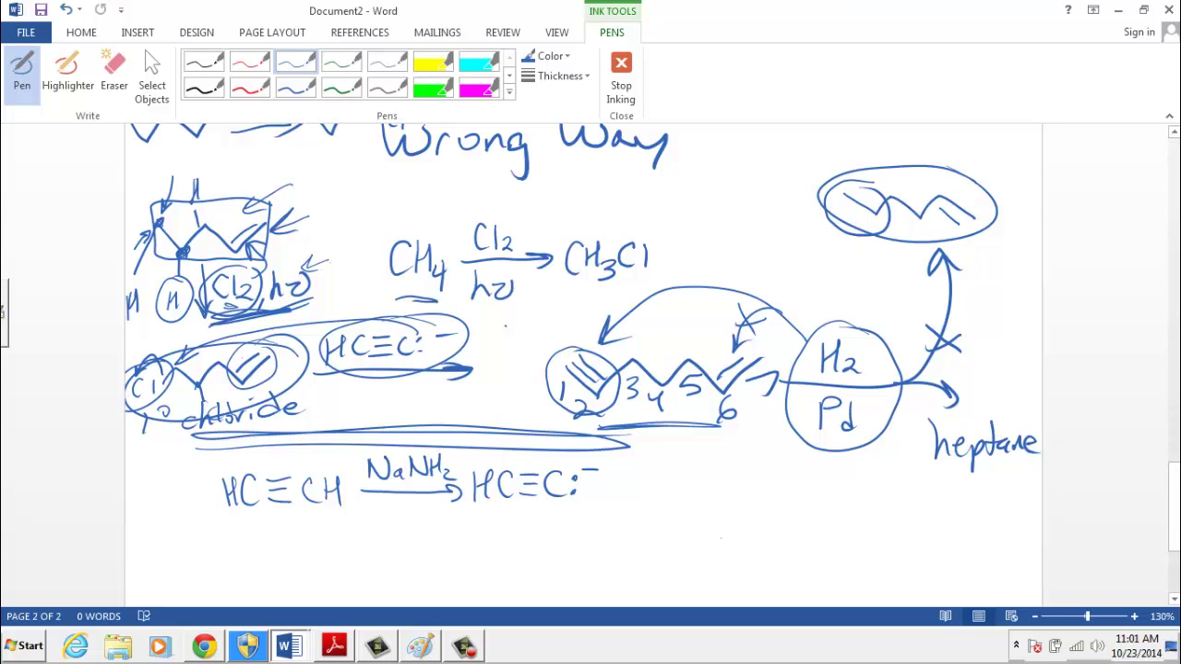
pyautogui.moveTo(1174, 507); pyautogui.dragTo(1174, 405)
pyautogui.moveTo(939, 391)
pyautogui.mouseDown()
pyautogui.moveTo(830, 357)
pyautogui.moveTo(794, 473)
pyautogui.moveTo(906, 388)
pyautogui.mouseUp()
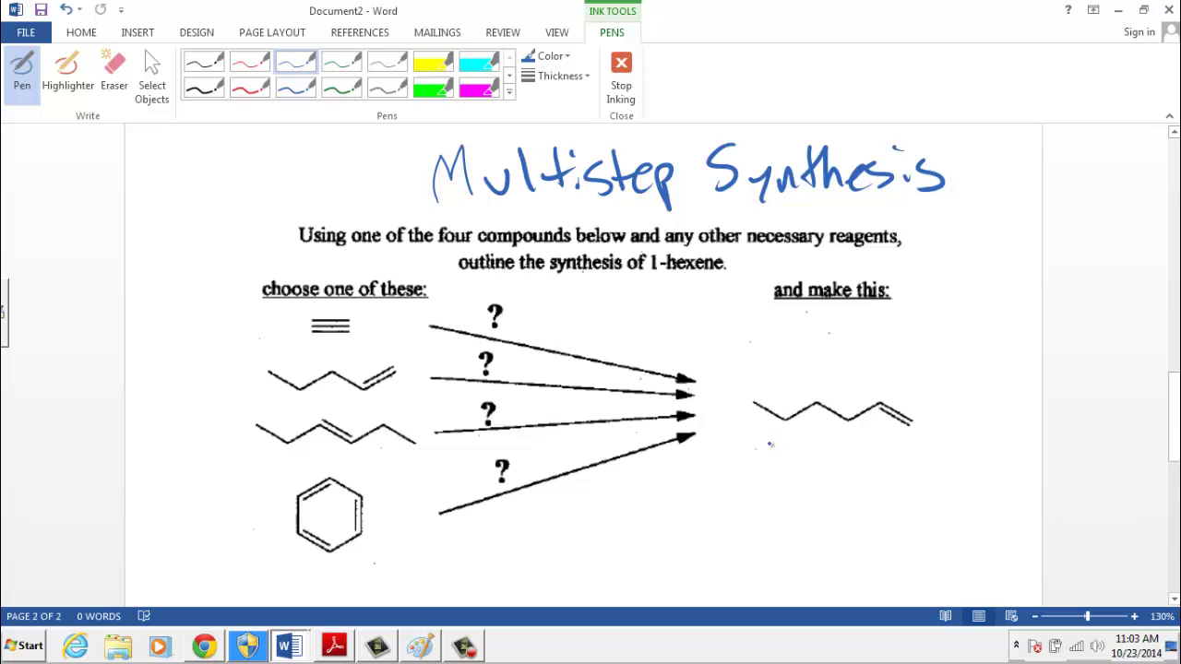
# Circle 1-hexene, bracket the four starting compounds, add an arrow, and write '6 C Alkene' beneath.
pyautogui.moveTo(758, 446)
pyautogui.mouseDown()
pyautogui.moveTo(870, 459)
pyautogui.moveTo(810, 369)
pyautogui.moveTo(755, 445)
pyautogui.mouseUp()
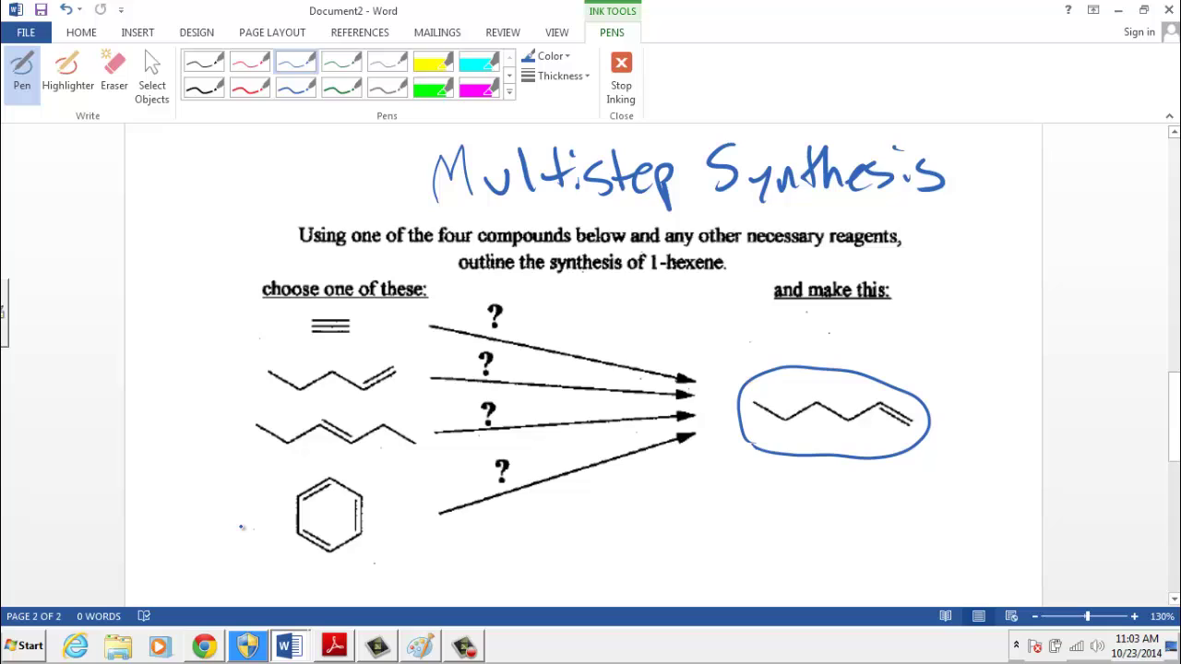
pyautogui.moveTo(242, 529)
pyautogui.mouseDown()
pyautogui.moveTo(223, 332)
pyautogui.moveTo(242, 529)
pyautogui.mouseUp()
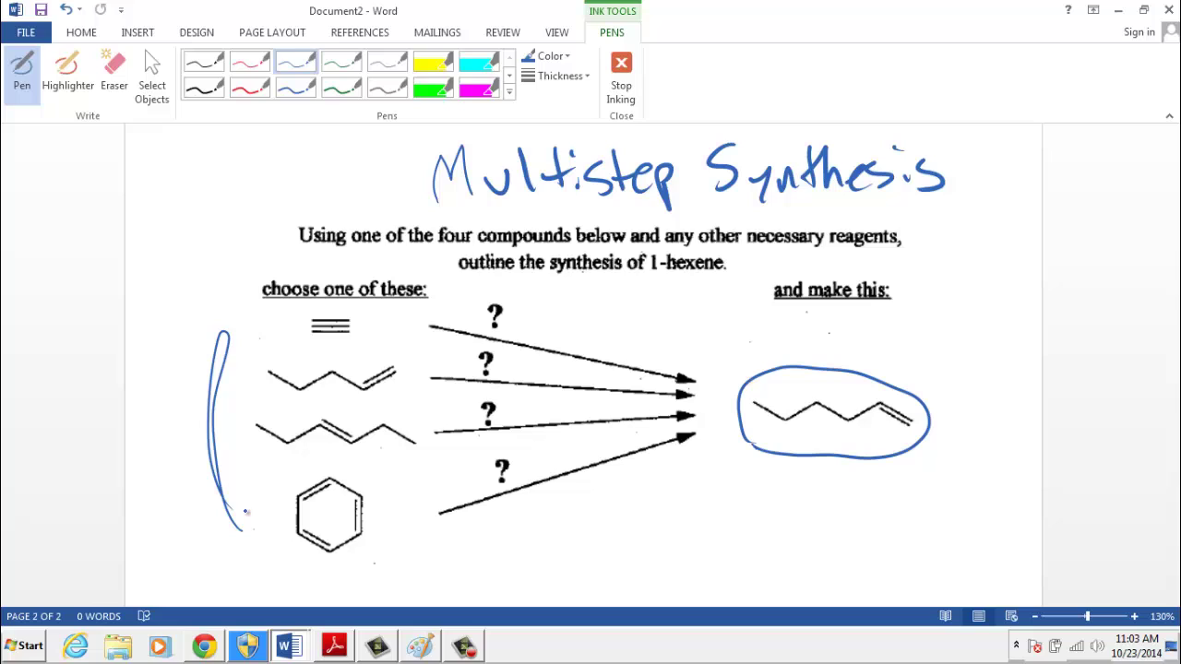
pyautogui.moveTo(839, 344)
pyautogui.mouseDown()
pyautogui.moveTo(725, 338)
pyautogui.moveTo(750, 347)
pyautogui.mouseUp()
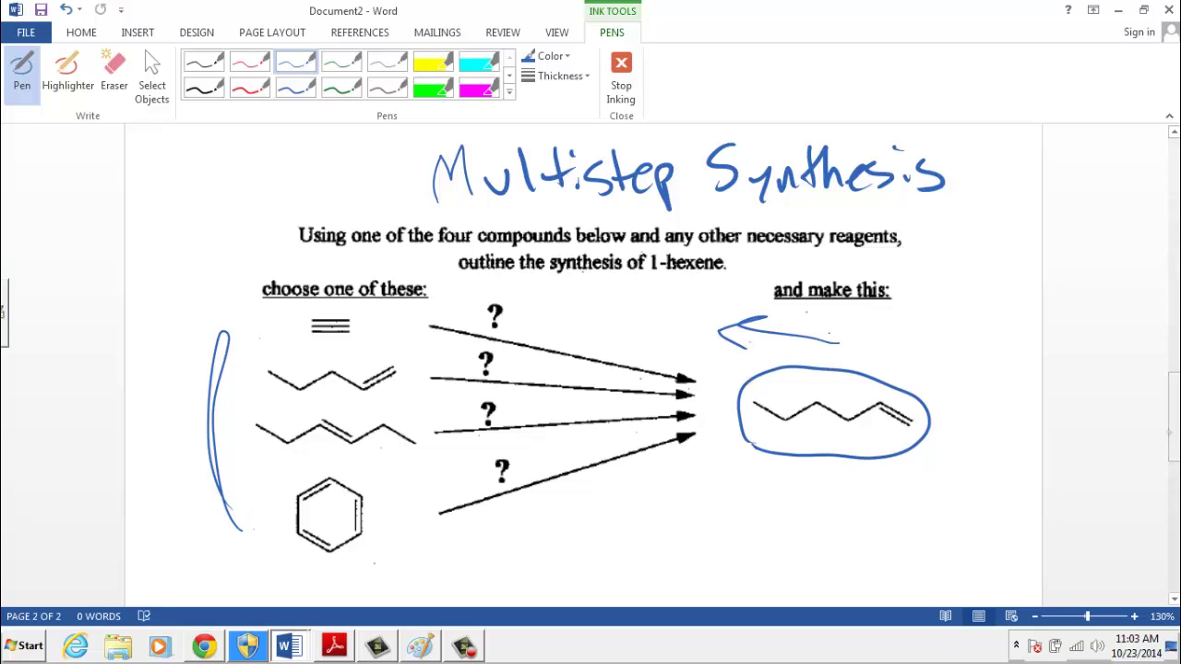
pyautogui.scroll(-4, 590, 369)
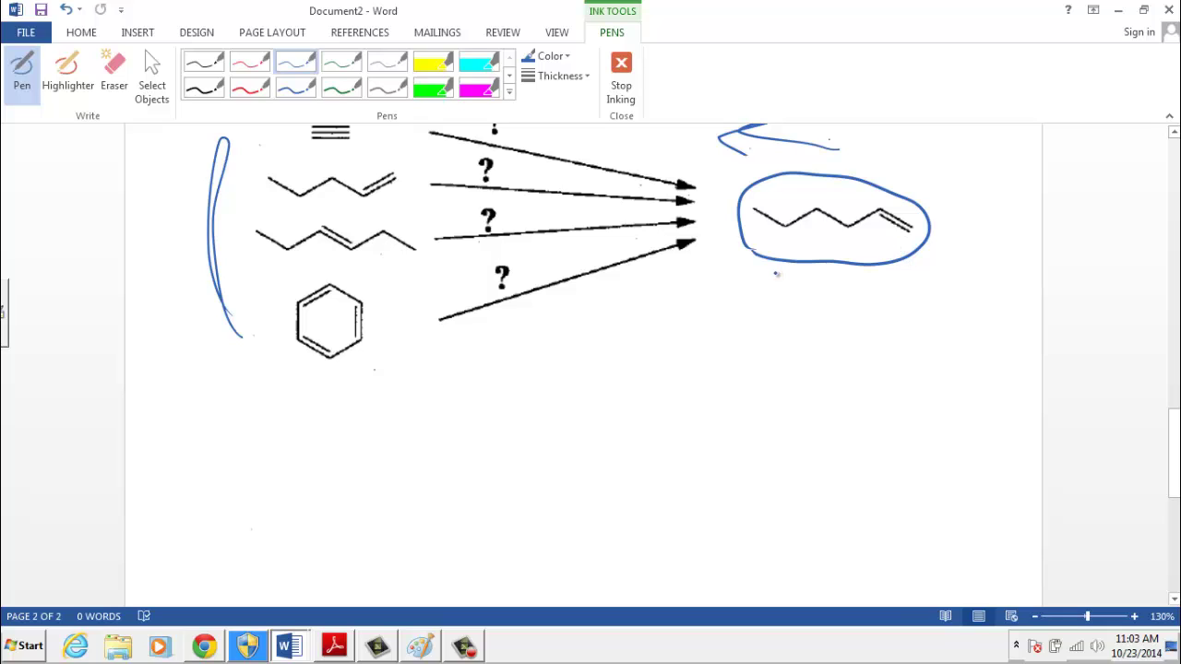
pyautogui.moveTo(779, 271)
pyautogui.mouseDown()
pyautogui.moveTo(759, 297)
pyautogui.moveTo(816, 310)
pyautogui.mouseUp()
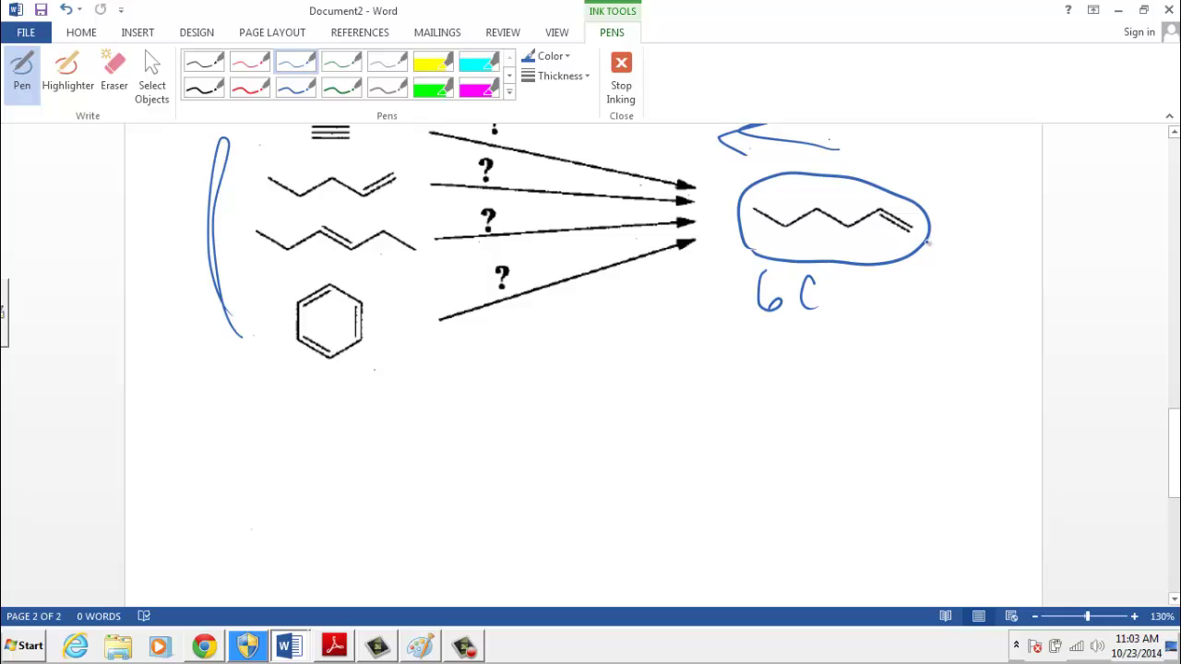
pyautogui.moveTo(876, 321)
pyautogui.mouseDown()
pyautogui.moveTo(879, 305)
pyautogui.moveTo(914, 318)
pyautogui.moveTo(974, 287)
pyautogui.moveTo(1001, 294)
pyautogui.mouseUp()
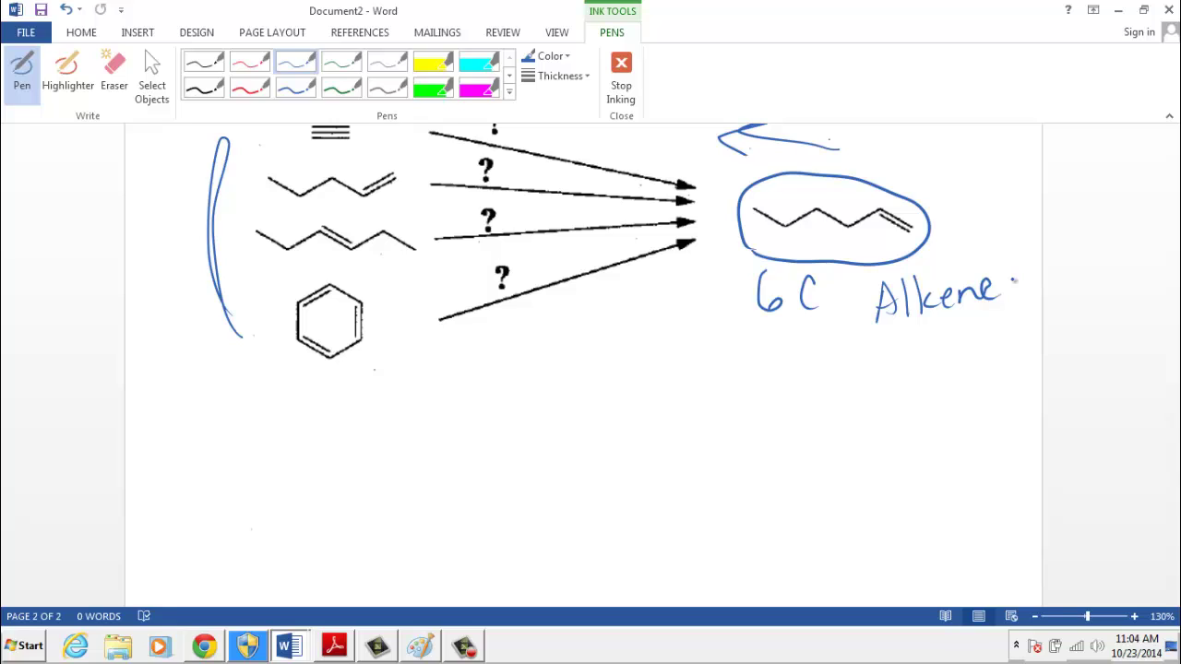
pyautogui.moveTo(507, 381)
pyautogui.mouseDown()
pyautogui.moveTo(548, 412)
pyautogui.moveTo(595, 370)
pyautogui.moveTo(633, 406)
pyautogui.mouseUp()
# Draw an alkyne reduced by H2/Lindlar to the cis alkene.
pyautogui.moveTo(581, 368)
pyautogui.mouseDown()
pyautogui.moveTo(538, 394)
pyautogui.moveTo(572, 404)
pyautogui.moveTo(561, 413)
pyautogui.mouseUp()
pyautogui.moveTo(643, 392)
pyautogui.mouseDown()
pyautogui.moveTo(748, 388)
pyautogui.moveTo(729, 394)
pyautogui.mouseUp()
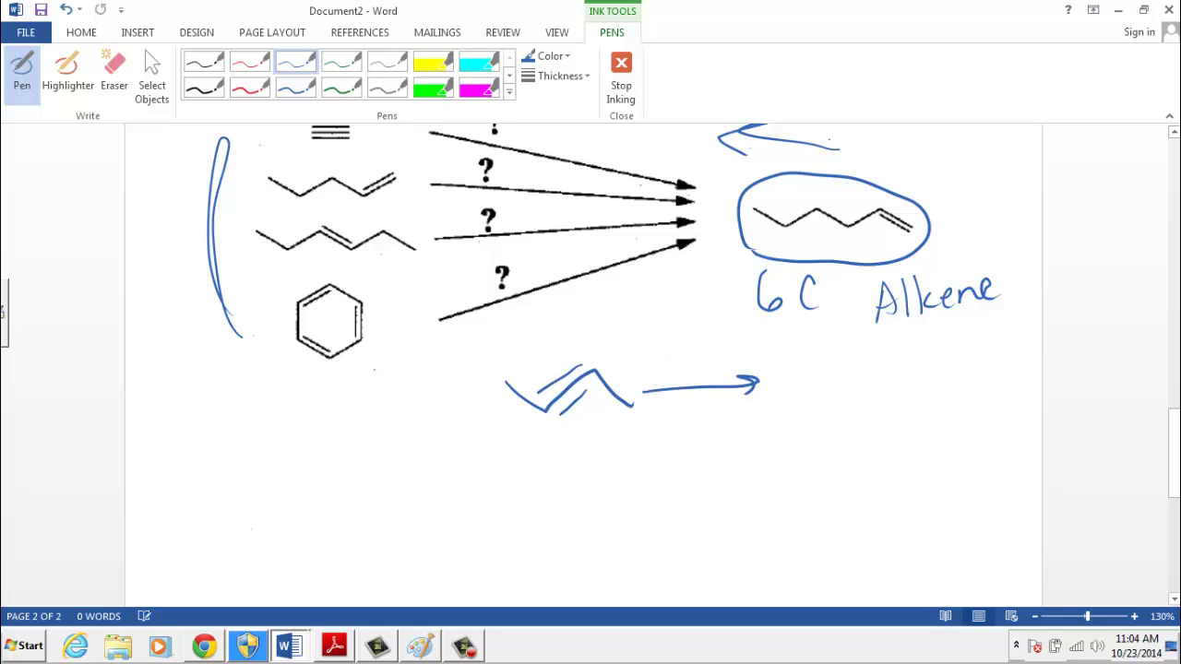
pyautogui.moveTo(657, 341)
pyautogui.mouseDown()
pyautogui.moveTo(674, 369)
pyautogui.moveTo(677, 356)
pyautogui.moveTo(703, 373)
pyautogui.moveTo(673, 424)
pyautogui.mouseUp()
pyautogui.moveTo(677, 415); pyautogui.dragTo(712, 418)
pyautogui.moveTo(725, 412)
pyautogui.mouseDown()
pyautogui.moveTo(730, 420)
pyautogui.moveTo(825, 371)
pyautogui.moveTo(891, 414)
pyautogui.mouseUp()
pyautogui.moveTo(812, 380); pyautogui.dragTo(870, 374)
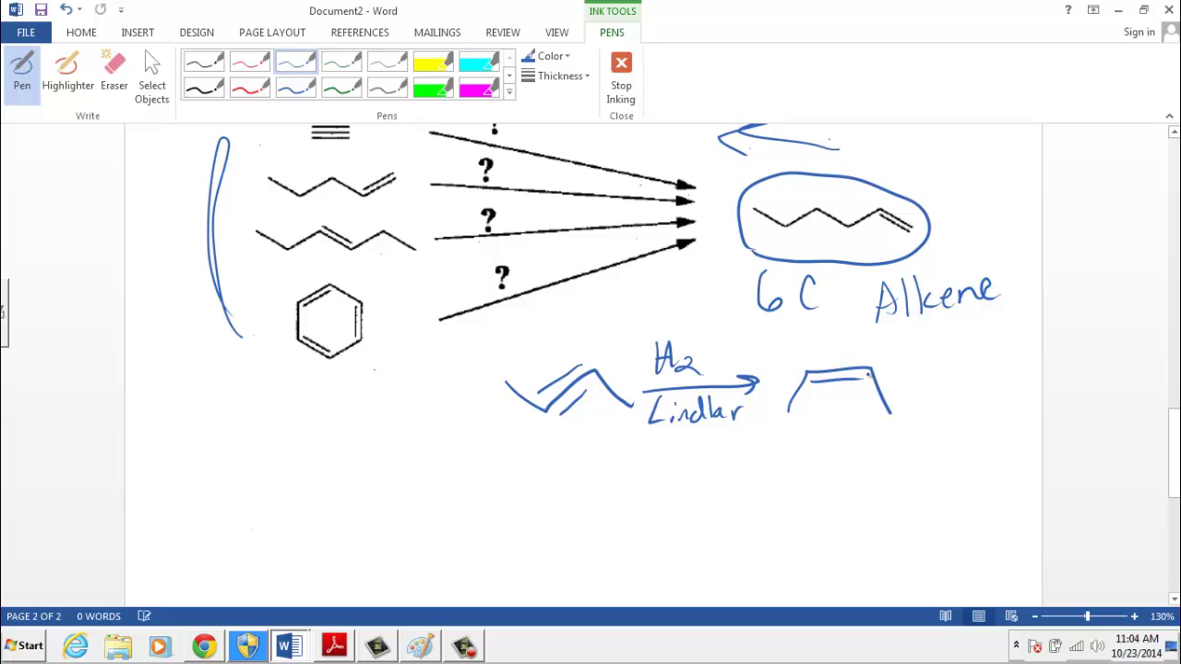
# Below it, draw a second alkyne reduced by Li/NH3 to the trans alkene.
pyautogui.moveTo(496, 461)
pyautogui.mouseDown()
pyautogui.moveTo(538, 502)
pyautogui.moveTo(633, 498)
pyautogui.mouseUp()
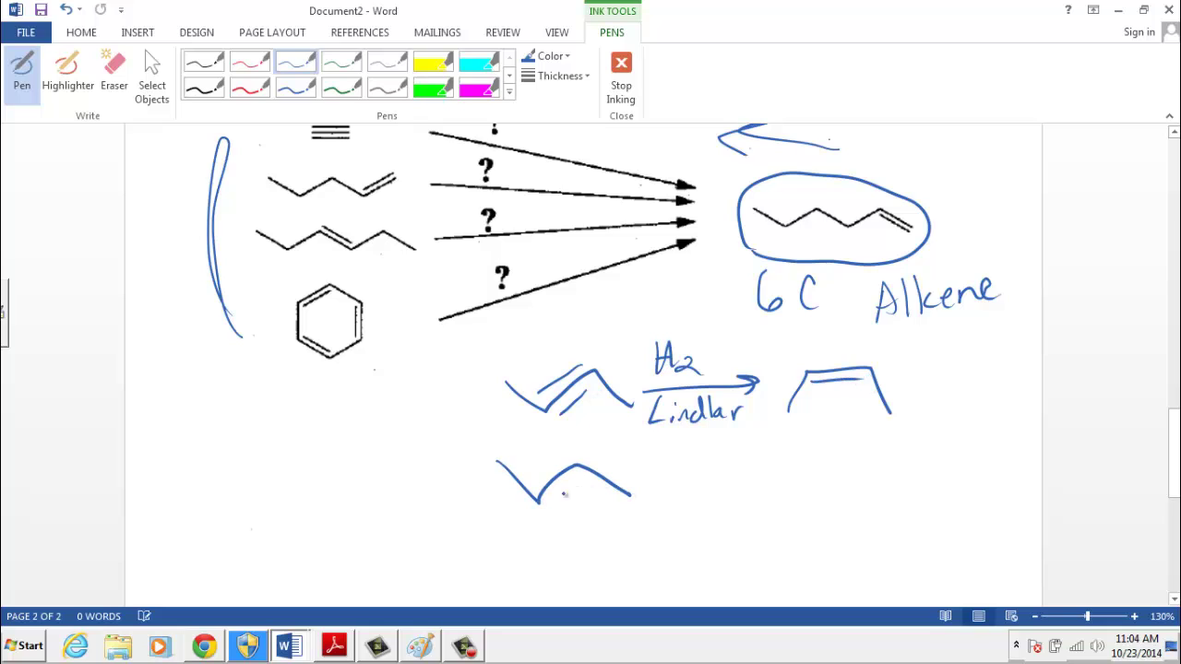
pyautogui.moveTo(544, 498)
pyautogui.mouseDown()
pyautogui.moveTo(578, 470)
pyautogui.moveTo(570, 460)
pyautogui.mouseUp()
pyautogui.moveTo(656, 490); pyautogui.dragTo(766, 487)
pyautogui.moveTo(736, 476); pyautogui.dragTo(753, 498)
pyautogui.moveTo(680, 448)
pyautogui.mouseDown()
pyautogui.moveTo(676, 475)
pyautogui.moveTo(698, 472)
pyautogui.mouseUp()
pyautogui.moveTo(701, 463); pyautogui.dragTo(703, 474)
pyautogui.moveTo(671, 515); pyautogui.dragTo(693, 493)
pyautogui.moveTo(698, 493); pyautogui.dragTo(698, 514)
pyautogui.moveTo(698, 503); pyautogui.dragTo(712, 503)
pyautogui.moveTo(712, 494); pyautogui.dragTo(710, 526)
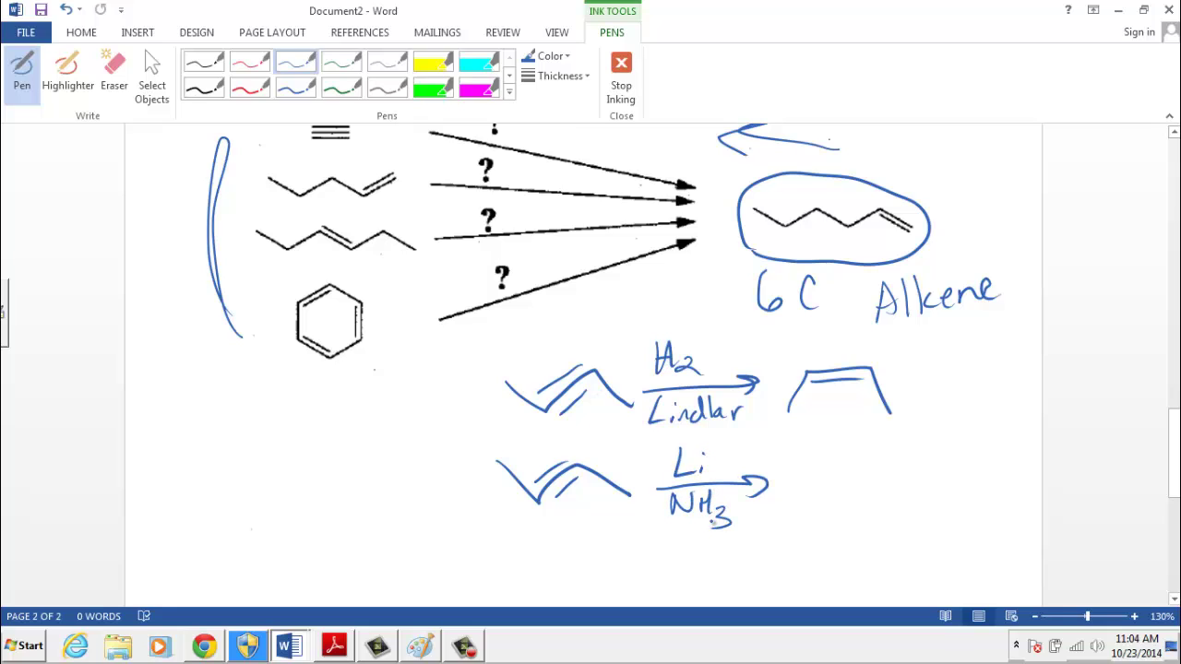
pyautogui.moveTo(790, 466)
pyautogui.mouseDown()
pyautogui.moveTo(861, 467)
pyautogui.moveTo(914, 503)
pyautogui.mouseUp()
pyautogui.moveTo(855, 461); pyautogui.dragTo(839, 486)
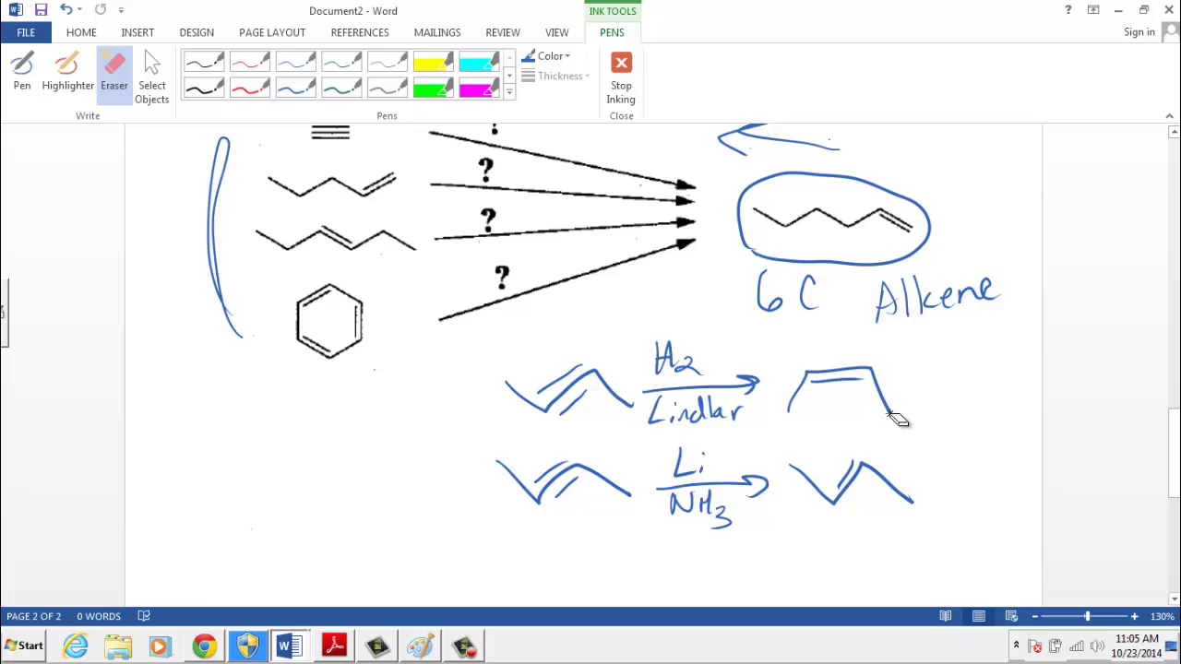
# Erase the cis and trans alkene drawings and draw a new zigzag alkyne left of Lindlar.
pyautogui.moveTo(896, 418)
pyautogui.mouseDown()
pyautogui.moveTo(878, 382)
pyautogui.moveTo(870, 409)
pyautogui.moveTo(796, 474)
pyautogui.moveTo(886, 472)
pyautogui.mouseUp()
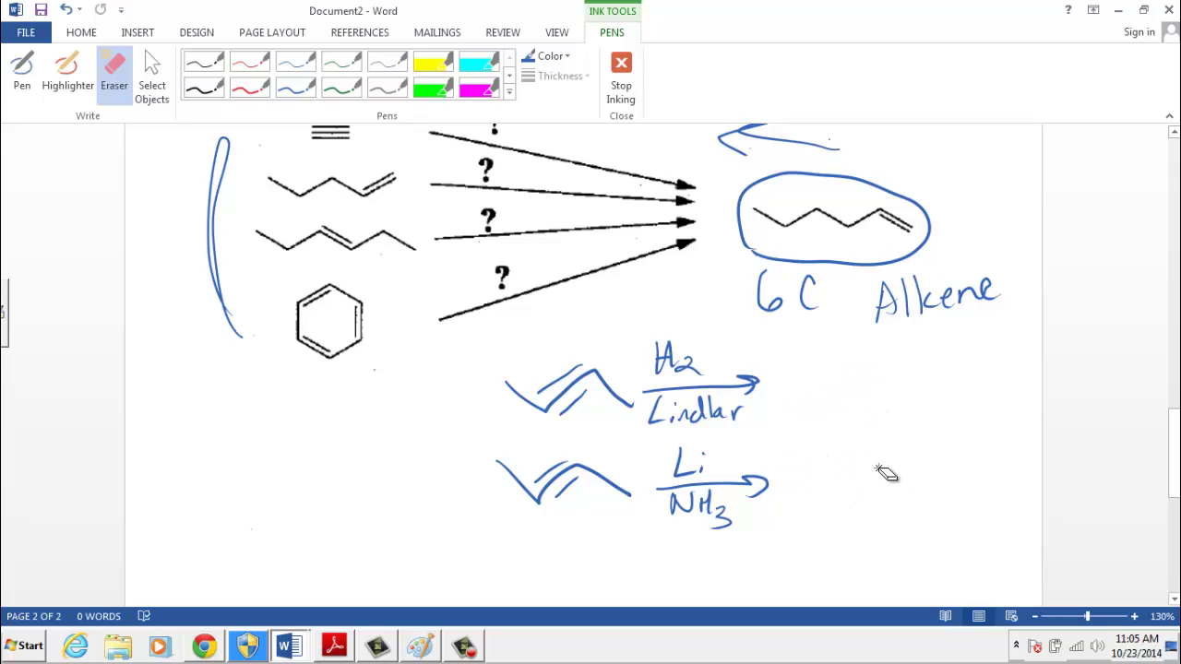
pyautogui.moveTo(625, 514)
pyautogui.mouseDown()
pyautogui.moveTo(619, 442)
pyautogui.moveTo(550, 472)
pyautogui.moveTo(582, 482)
pyautogui.mouseUp()
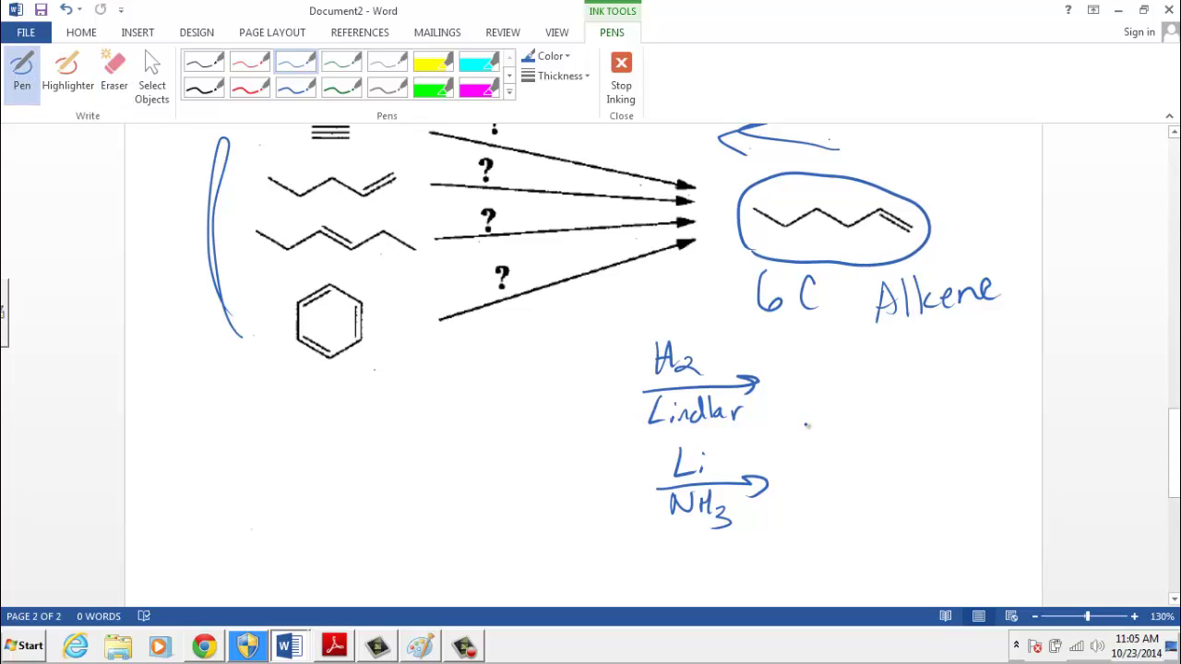
pyautogui.moveTo(790, 423)
pyautogui.mouseDown()
pyautogui.moveTo(821, 450)
pyautogui.moveTo(950, 454)
pyautogui.moveTo(919, 441)
pyautogui.moveTo(938, 454)
pyautogui.mouseUp()
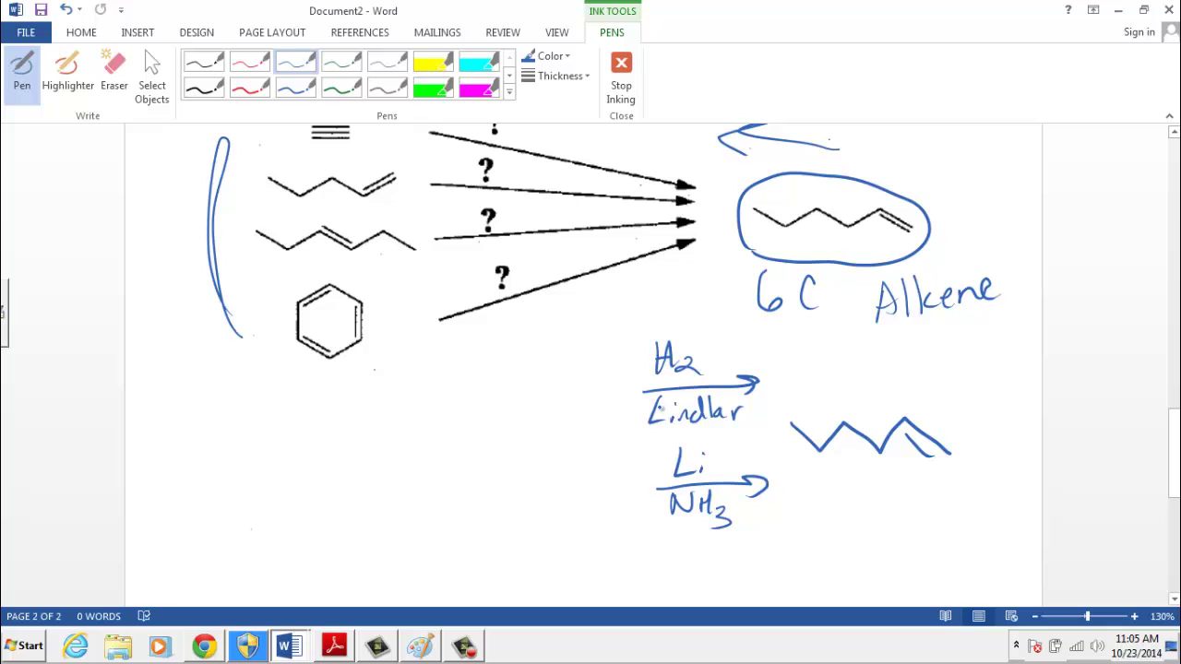
pyautogui.moveTo(426, 382)
pyautogui.mouseDown()
pyautogui.moveTo(451, 407)
pyautogui.moveTo(572, 392)
pyautogui.moveTo(577, 406)
pyautogui.mouseUp()
pyautogui.moveTo(543, 369); pyautogui.dragTo(583, 393)
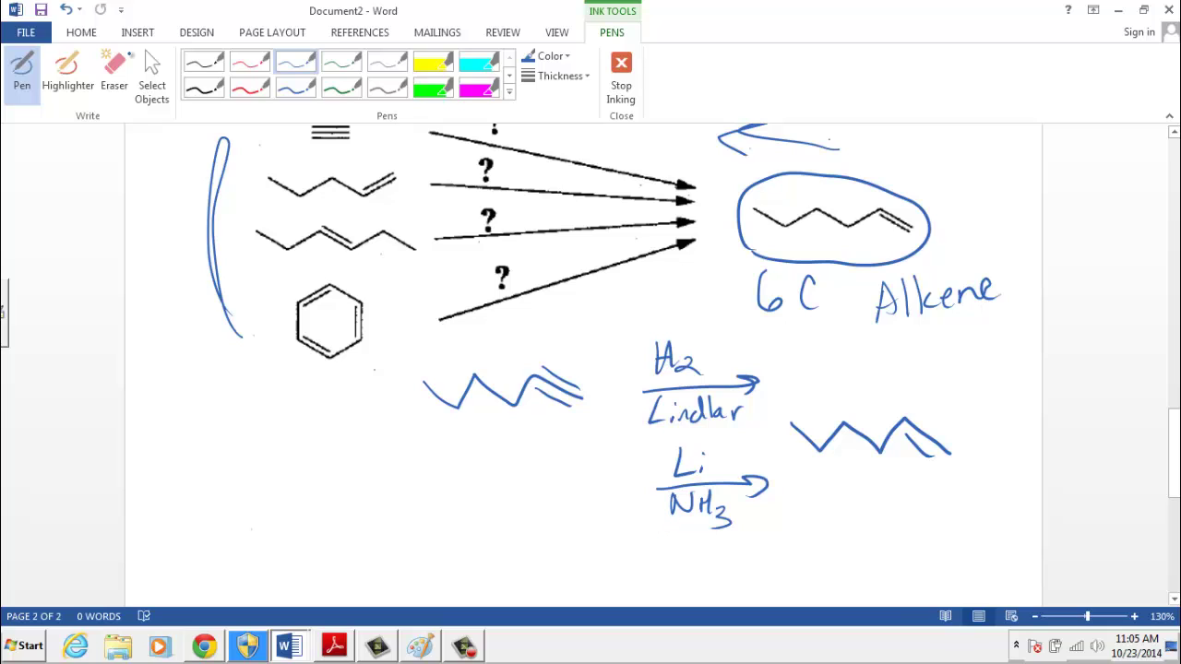
# Erase the Li/NH3 reagent option and rewrite the H of the H2 label.
pyautogui.click(114, 74)
pyautogui.moveTo(714, 452)
pyautogui.mouseDown()
pyautogui.moveTo(766, 469)
pyautogui.moveTo(701, 513)
pyautogui.moveTo(722, 526)
pyautogui.mouseUp()
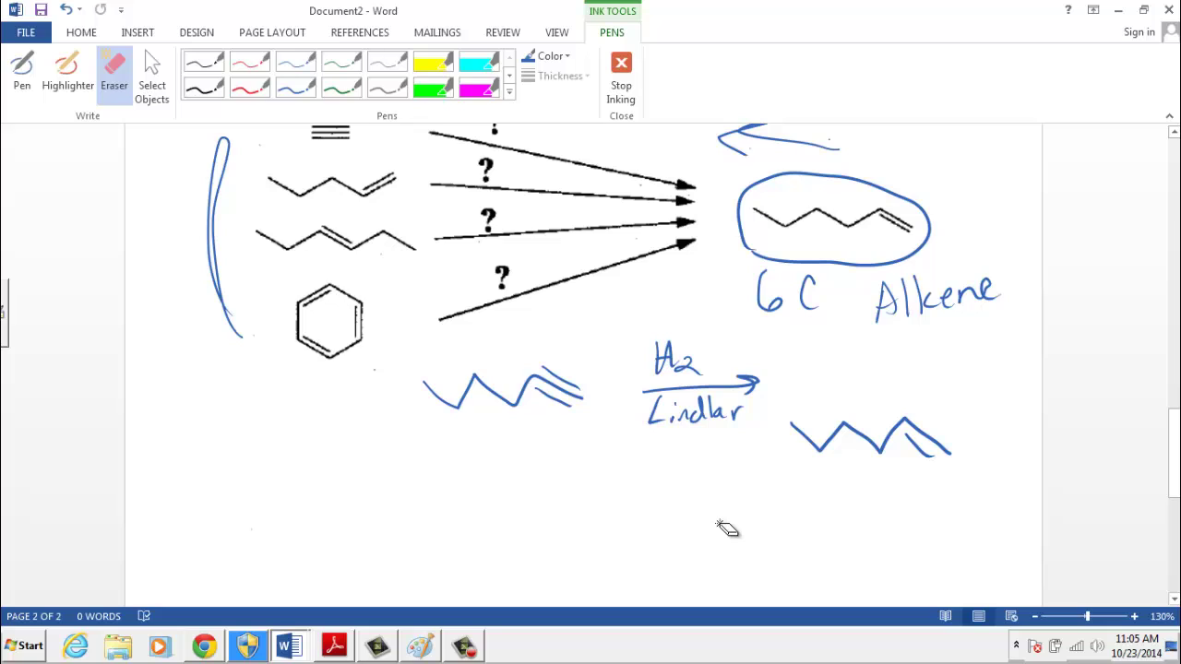
pyautogui.moveTo(666, 352)
pyautogui.mouseDown()
pyautogui.moveTo(657, 373)
pyautogui.moveTo(680, 348)
pyautogui.moveTo(657, 370)
pyautogui.mouseUp()
pyautogui.moveTo(651, 359); pyautogui.dragTo(670, 363)
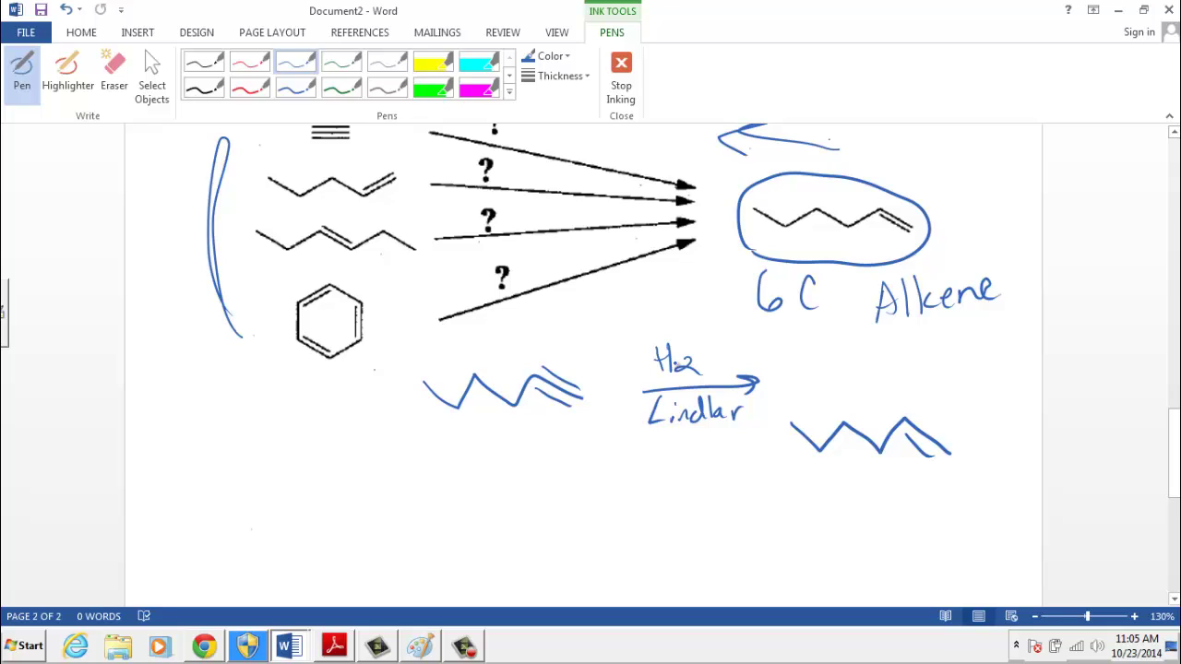
# Underline the zigzag alkyne, tick the four starting compounds, and circle and cross out benzene.
pyautogui.moveTo(444, 433)
pyautogui.mouseDown()
pyautogui.moveTo(582, 420)
pyautogui.moveTo(443, 430)
pyautogui.moveTo(487, 434)
pyautogui.mouseUp()
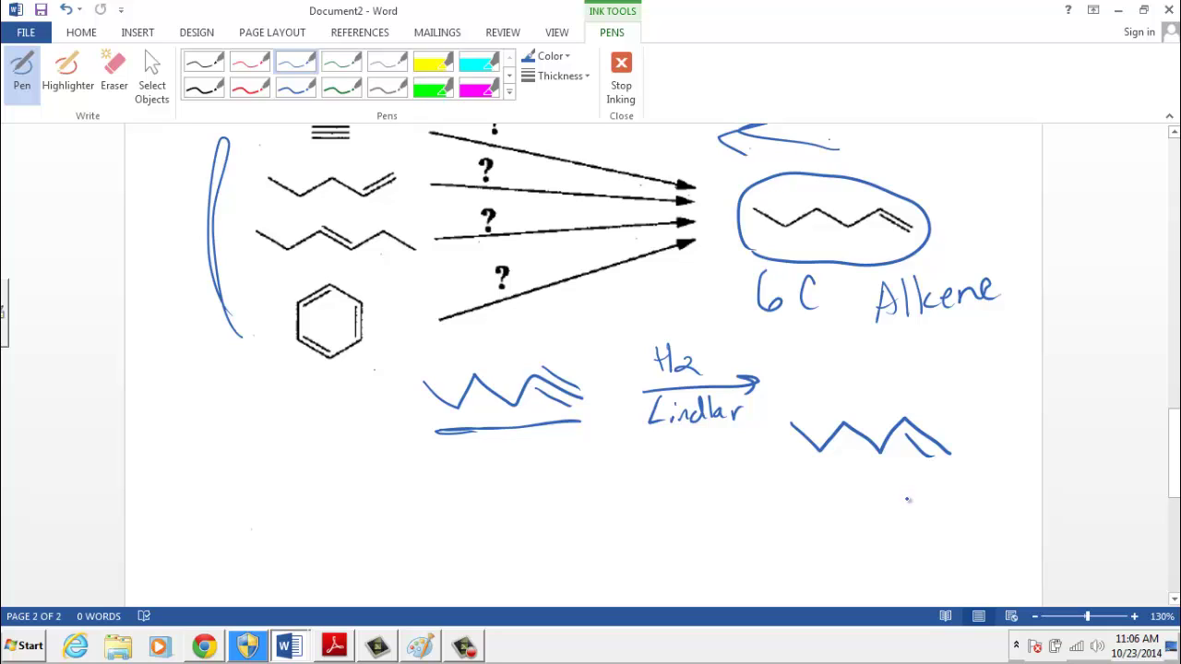
pyautogui.moveTo(496, 429)
pyautogui.mouseDown()
pyautogui.moveTo(535, 428)
pyautogui.moveTo(468, 434)
pyautogui.mouseUp()
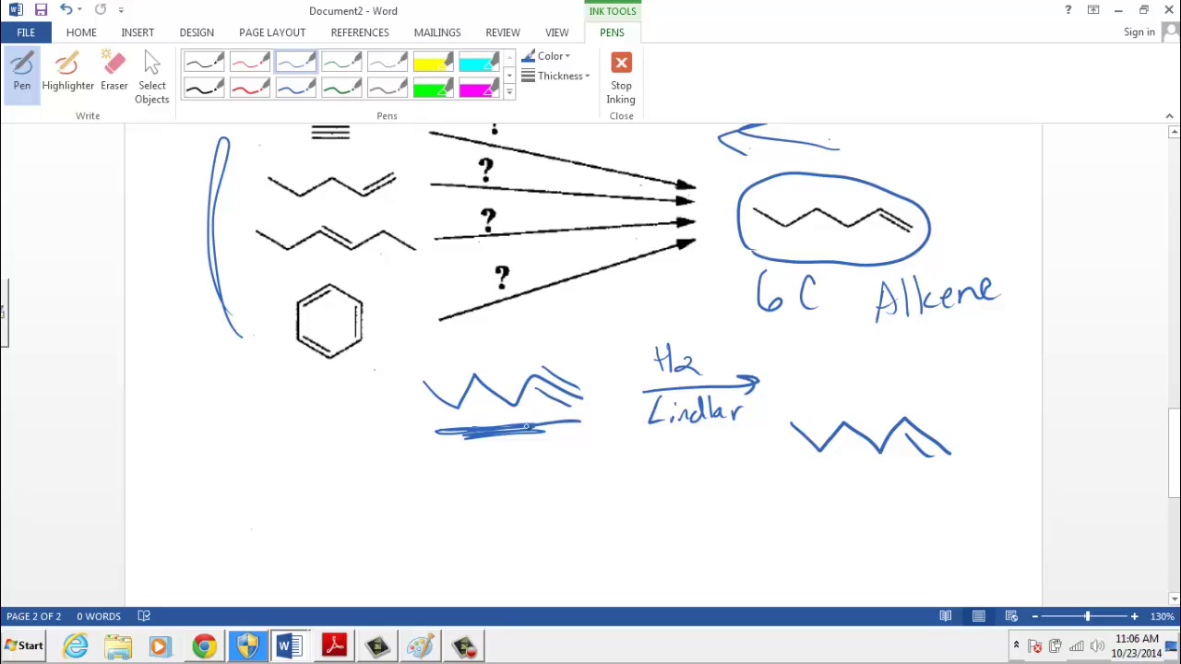
pyautogui.moveTo(367, 139); pyautogui.dragTo(399, 126)
pyautogui.moveTo(404, 181); pyautogui.dragTo(440, 164)
pyautogui.moveTo(388, 247); pyautogui.dragTo(439, 237)
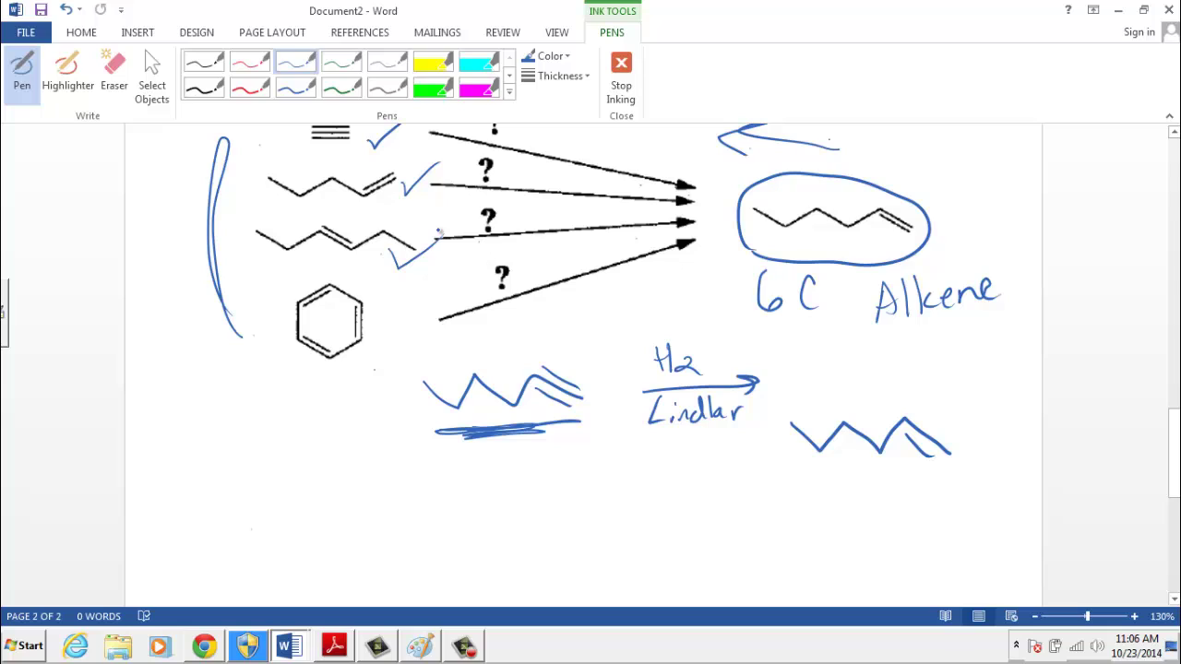
pyautogui.moveTo(380, 307); pyautogui.dragTo(434, 272)
pyautogui.moveTo(344, 280)
pyautogui.mouseDown()
pyautogui.moveTo(371, 336)
pyautogui.moveTo(305, 286)
pyautogui.moveTo(304, 355)
pyautogui.mouseUp()
pyautogui.moveTo(293, 279)
pyautogui.mouseDown()
pyautogui.moveTo(338, 334)
pyautogui.moveTo(367, 334)
pyautogui.mouseUp()
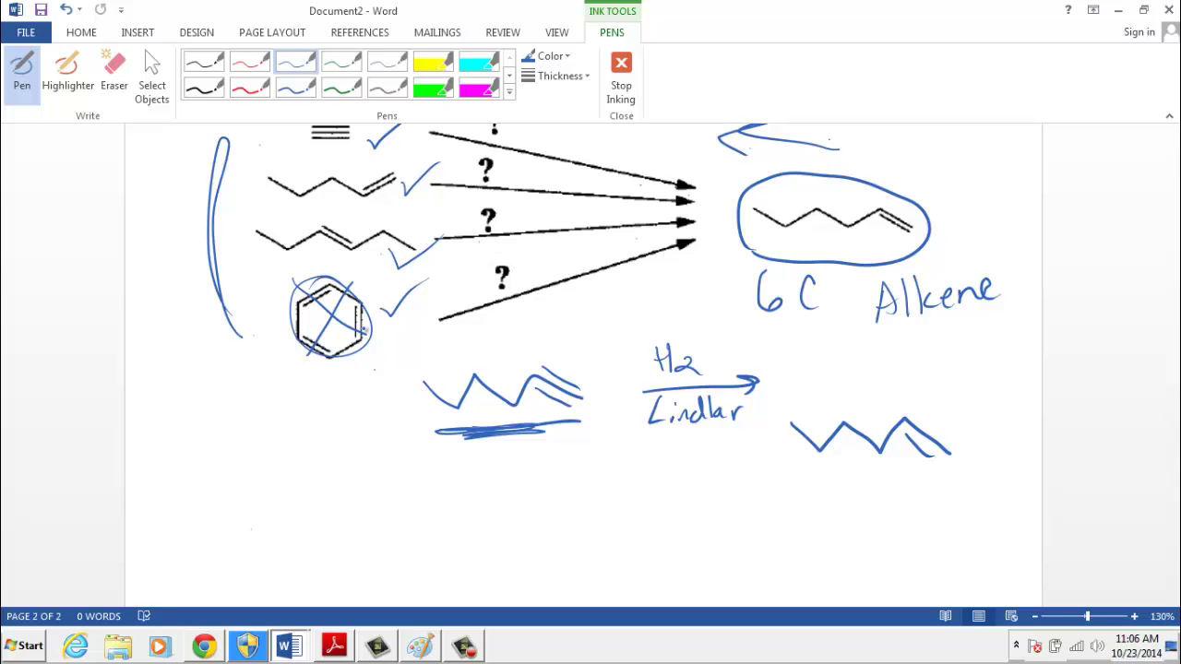
# Sketch a triple bond with lone-pair dots, a charge mark and a short zigzag chain below the underline.
pyautogui.moveTo(502, 433); pyautogui.dragTo(591, 423)
pyautogui.moveTo(583, 425); pyautogui.dragTo(543, 431)
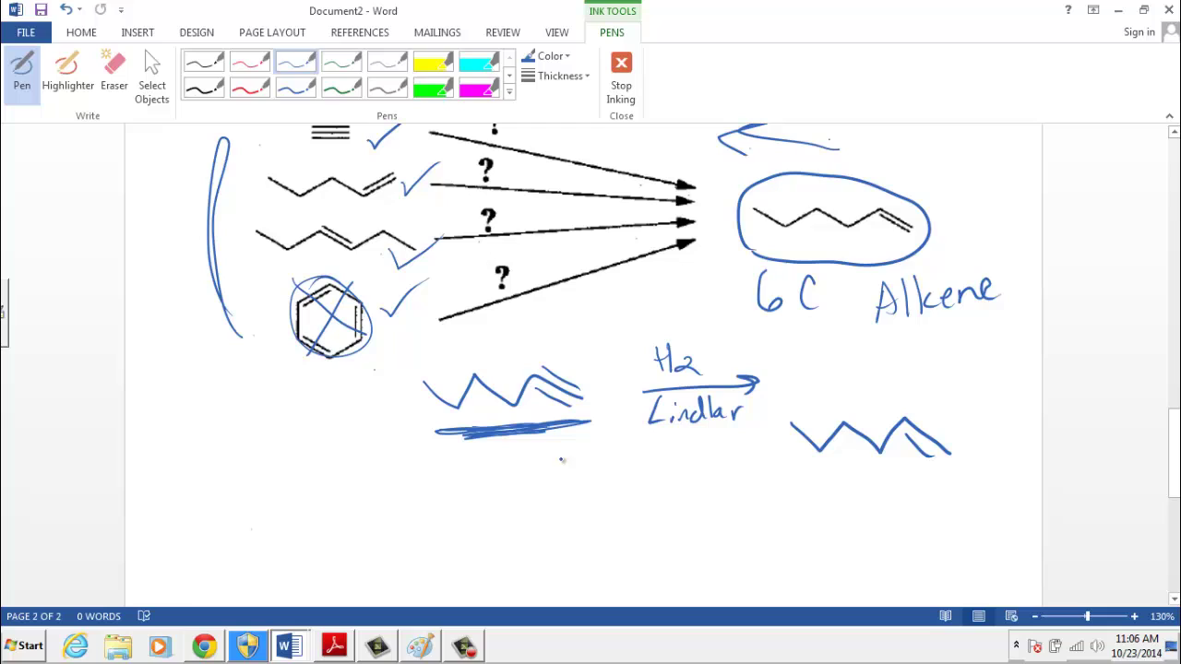
pyautogui.moveTo(538, 466)
pyautogui.mouseDown()
pyautogui.moveTo(572, 480)
pyautogui.moveTo(561, 506)
pyautogui.mouseUp()
pyautogui.click(523, 467)
pyautogui.click(522, 477)
pyautogui.moveTo(518, 450); pyautogui.dragTo(532, 450)
pyautogui.moveTo(365, 468)
pyautogui.mouseDown()
pyautogui.moveTo(406, 463)
pyautogui.moveTo(444, 489)
pyautogui.mouseUp()
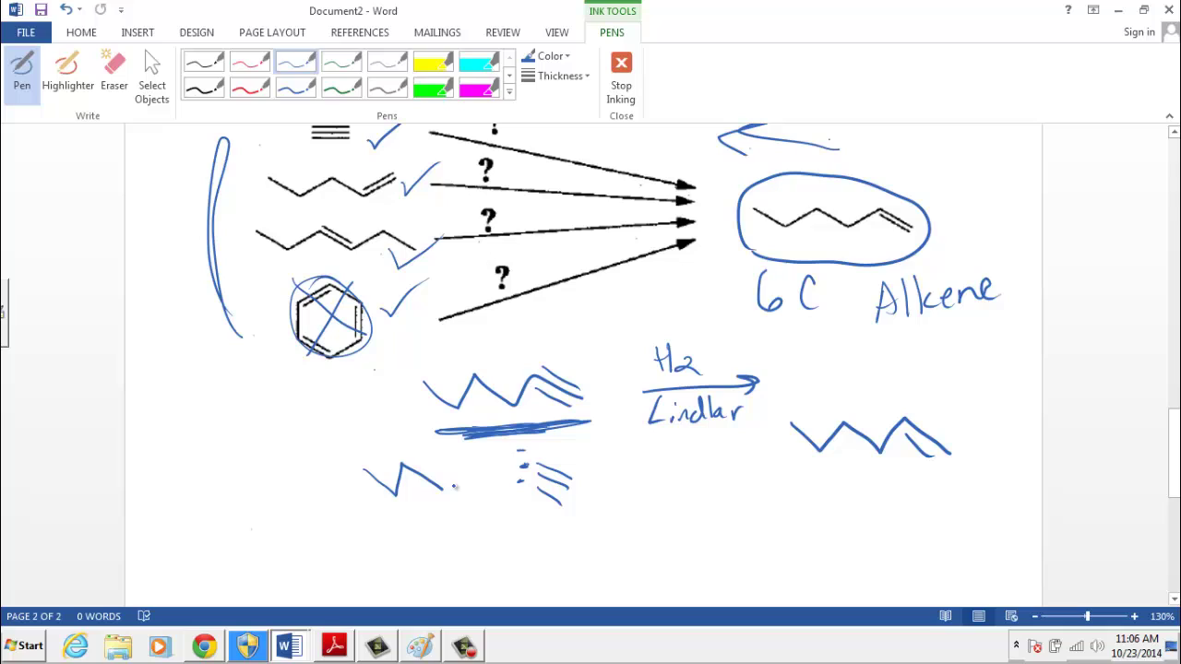
# Circle the triple-bond and alkyl fragments and link them with arrows to the Cl chain.
pyautogui.moveTo(556, 358)
pyautogui.mouseDown()
pyautogui.moveTo(537, 406)
pyautogui.moveTo(559, 411)
pyautogui.mouseUp()
pyautogui.moveTo(581, 463)
pyautogui.mouseDown()
pyautogui.moveTo(533, 478)
pyautogui.moveTo(581, 457)
pyautogui.moveTo(578, 447)
pyautogui.mouseUp()
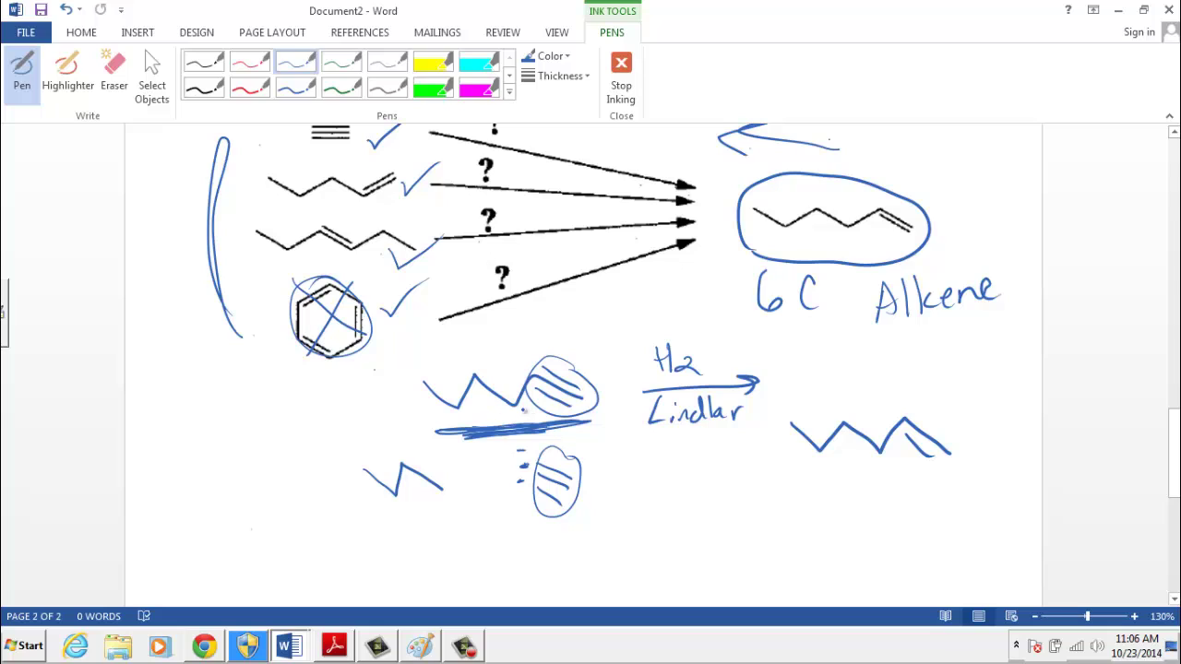
pyautogui.moveTo(523, 410)
pyautogui.mouseDown()
pyautogui.moveTo(476, 365)
pyautogui.moveTo(414, 378)
pyautogui.moveTo(530, 417)
pyautogui.mouseUp()
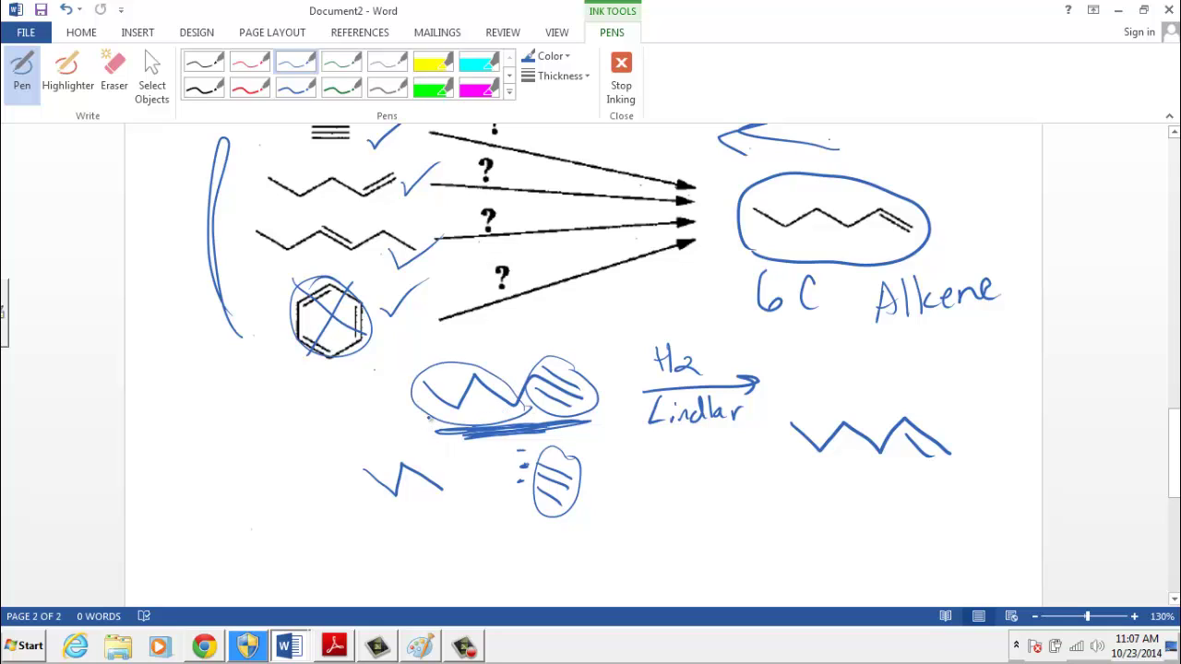
pyautogui.moveTo(429, 418)
pyautogui.mouseDown()
pyautogui.moveTo(404, 457)
pyautogui.moveTo(422, 452)
pyautogui.mouseUp()
pyautogui.moveTo(444, 492); pyautogui.dragTo(474, 476)
pyautogui.moveTo(571, 516)
pyautogui.mouseDown()
pyautogui.moveTo(570, 535)
pyautogui.moveTo(565, 513)
pyautogui.moveTo(585, 515)
pyautogui.mouseUp()
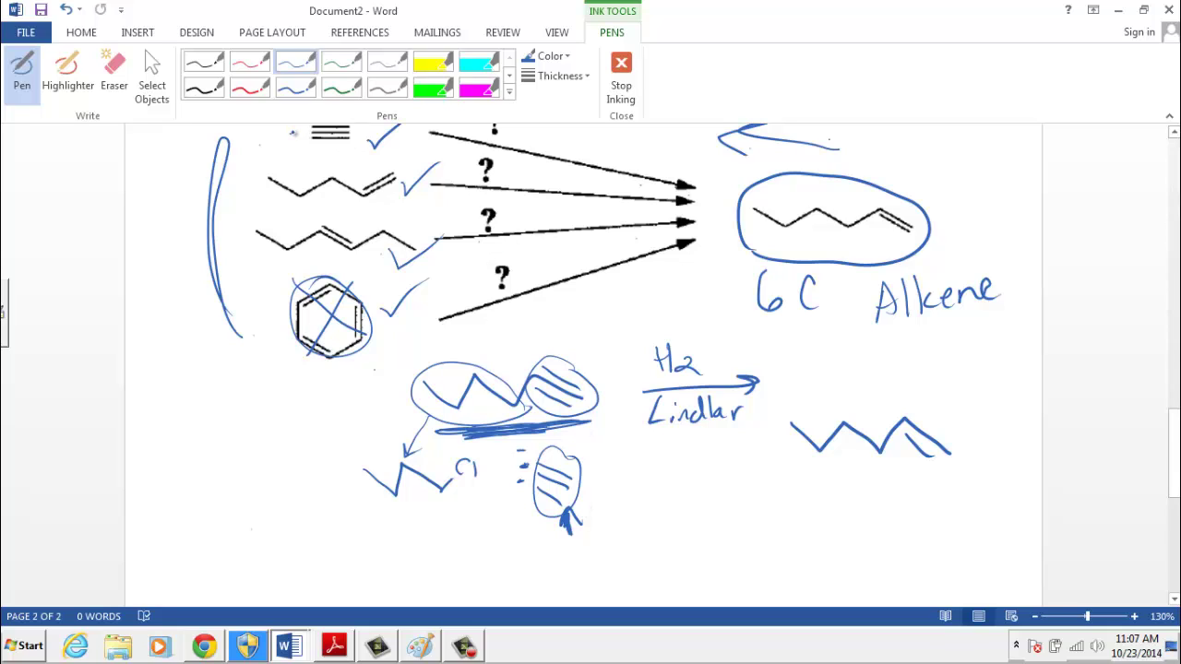
pyautogui.moveTo(292, 135)
pyautogui.mouseDown()
pyautogui.moveTo(337, 150)
pyautogui.moveTo(372, 139)
pyautogui.mouseUp()
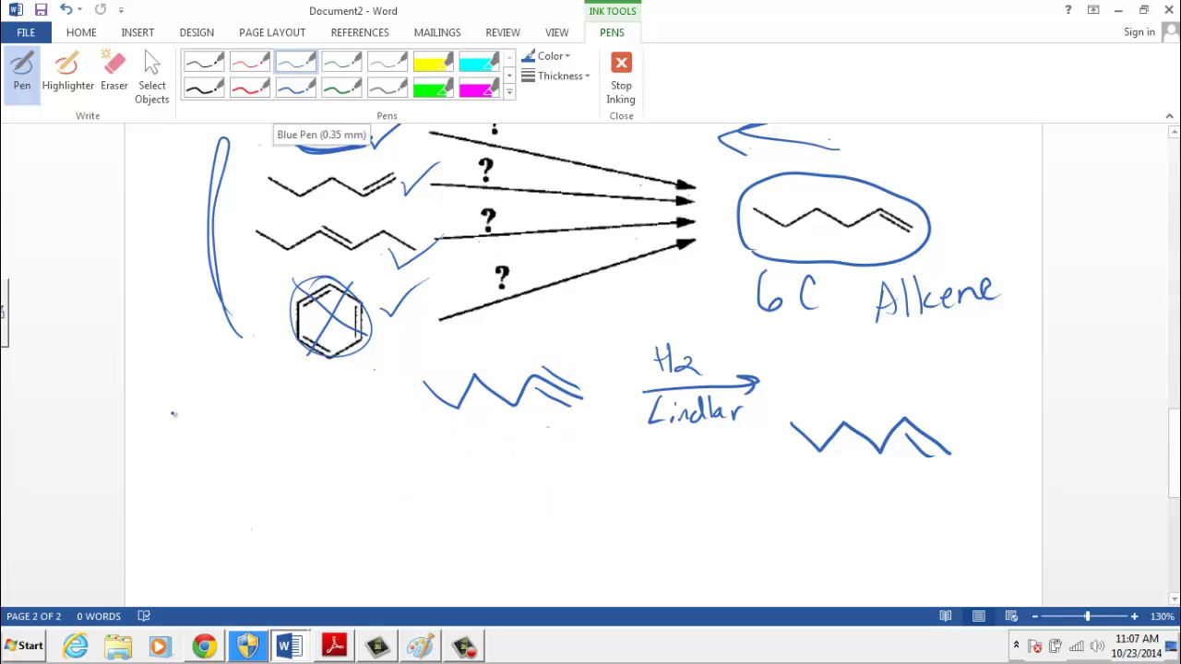
# Draw acetylene at the left with a curved arrow and a reaction arrow labelled NaNH2.
pyautogui.moveTo(143, 406); pyautogui.dragTo(200, 396)
pyautogui.moveTo(148, 427); pyautogui.dragTo(201, 410)
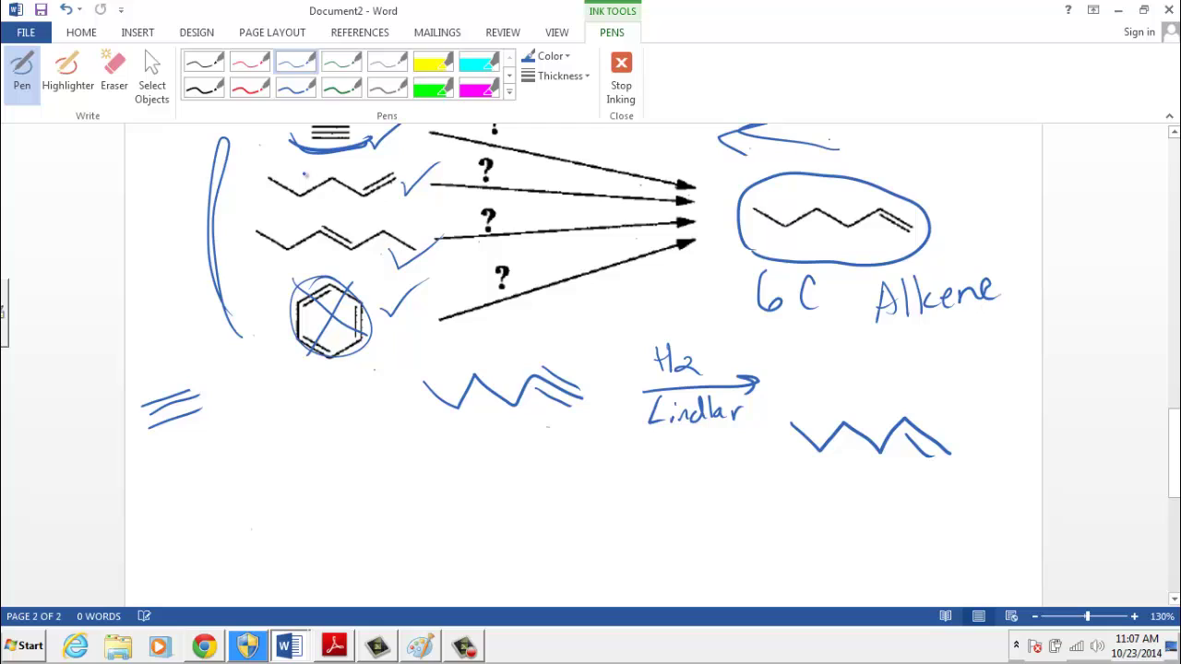
pyautogui.moveTo(303, 143)
pyautogui.mouseDown()
pyautogui.moveTo(284, 135)
pyautogui.moveTo(178, 277)
pyautogui.moveTo(171, 346)
pyautogui.moveTo(189, 326)
pyautogui.mouseUp()
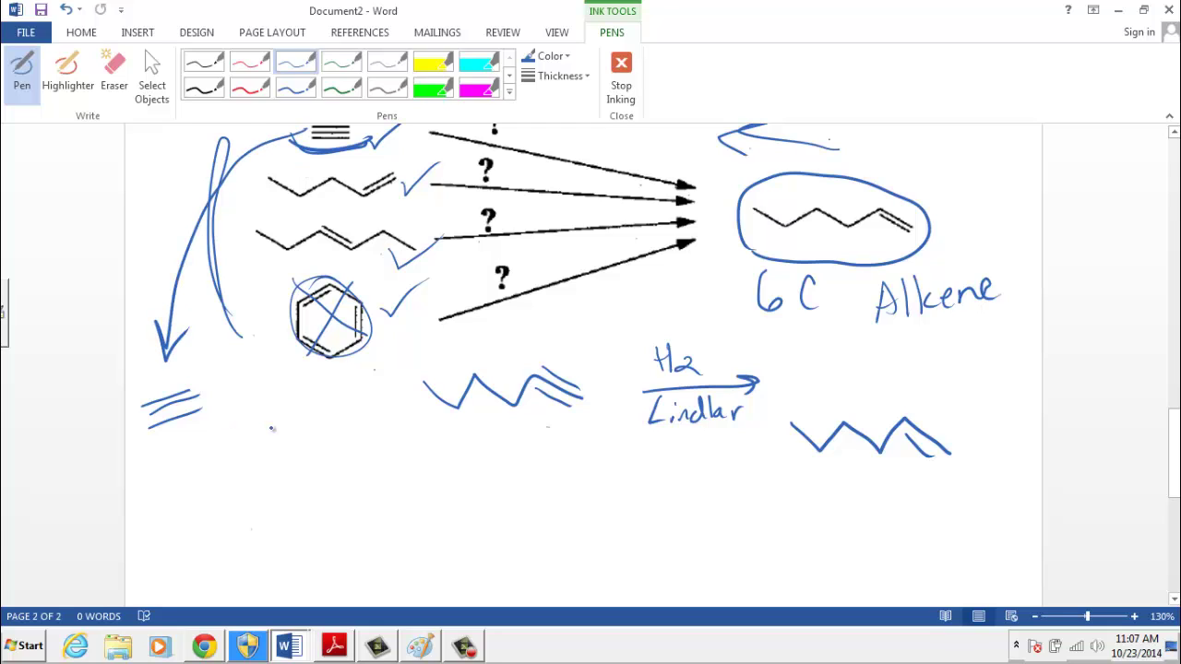
pyautogui.moveTo(223, 403); pyautogui.dragTo(282, 400)
pyautogui.moveTo(264, 397); pyautogui.dragTo(289, 407)
pyautogui.moveTo(220, 393)
pyautogui.mouseDown()
pyautogui.moveTo(222, 369)
pyautogui.moveTo(236, 390)
pyautogui.moveTo(242, 369)
pyautogui.moveTo(253, 389)
pyautogui.mouseUp()
pyautogui.moveTo(251, 369)
pyautogui.mouseDown()
pyautogui.moveTo(252, 382)
pyautogui.moveTo(266, 363)
pyautogui.moveTo(275, 388)
pyautogui.mouseUp()
pyautogui.moveTo(282, 358)
pyautogui.mouseDown()
pyautogui.moveTo(284, 386)
pyautogui.moveTo(294, 373)
pyautogui.moveTo(351, 408)
pyautogui.mouseUp()
# Draw the acetylide with its lone pair, an arrow to the zigzag alkyne, and the chloro chain.
pyautogui.moveTo(321, 430)
pyautogui.mouseDown()
pyautogui.moveTo(369, 399)
pyautogui.moveTo(361, 414)
pyautogui.moveTo(367, 372)
pyautogui.mouseUp()
pyautogui.click(372, 370)
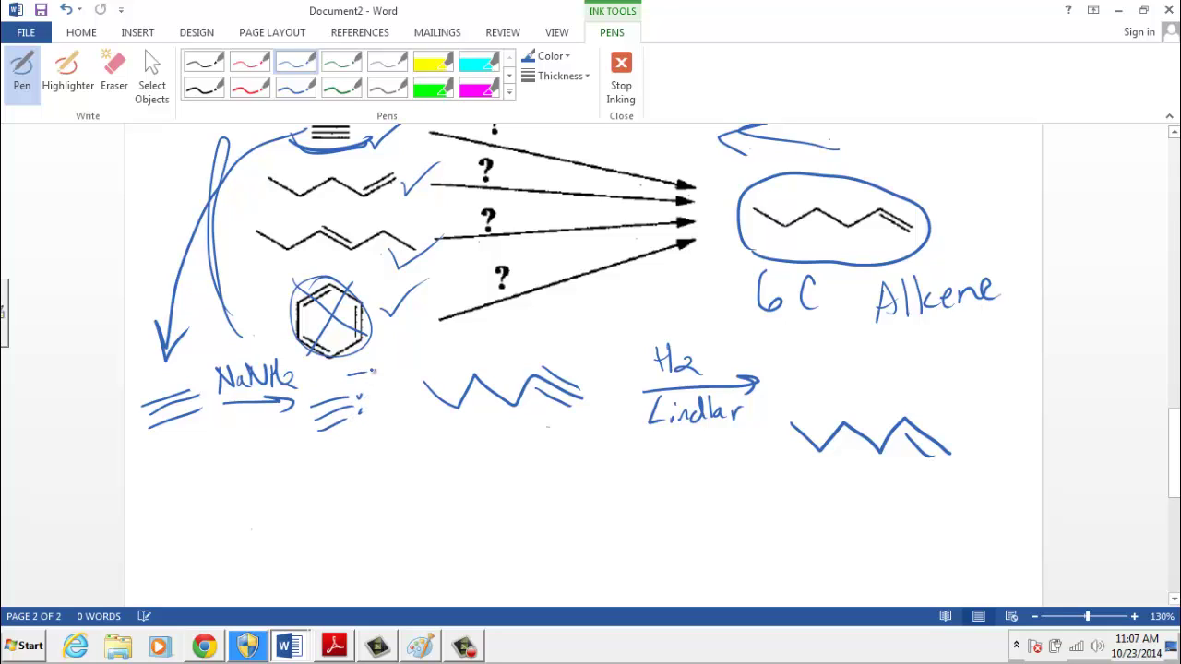
pyautogui.moveTo(377, 420); pyautogui.dragTo(431, 403)
pyautogui.moveTo(431, 403); pyautogui.dragTo(422, 417)
pyautogui.moveTo(374, 444)
pyautogui.mouseDown()
pyautogui.moveTo(411, 434)
pyautogui.moveTo(436, 446)
pyautogui.moveTo(435, 432)
pyautogui.moveTo(453, 434)
pyautogui.mouseUp()
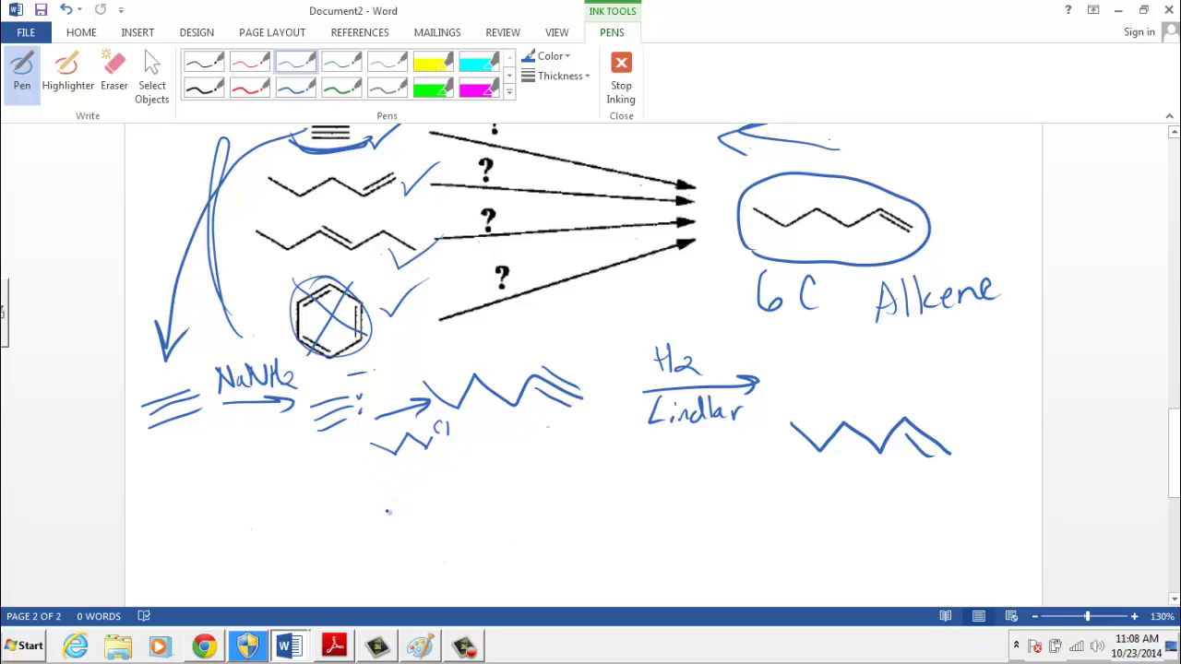
pyautogui.moveTo(336, 442); pyautogui.dragTo(303, 452)
# Circle the NaNH2, chloro chain and H2/Lindlar reagents in blue ink.
pyautogui.click(115, 78)
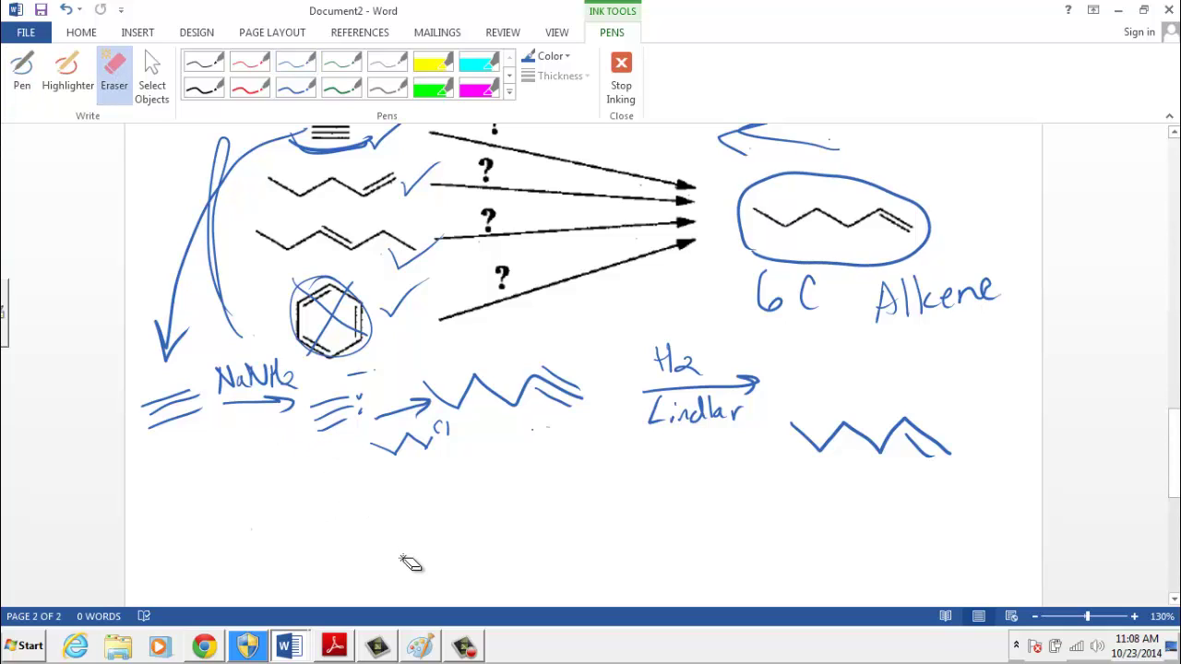
pyautogui.click(22, 78)
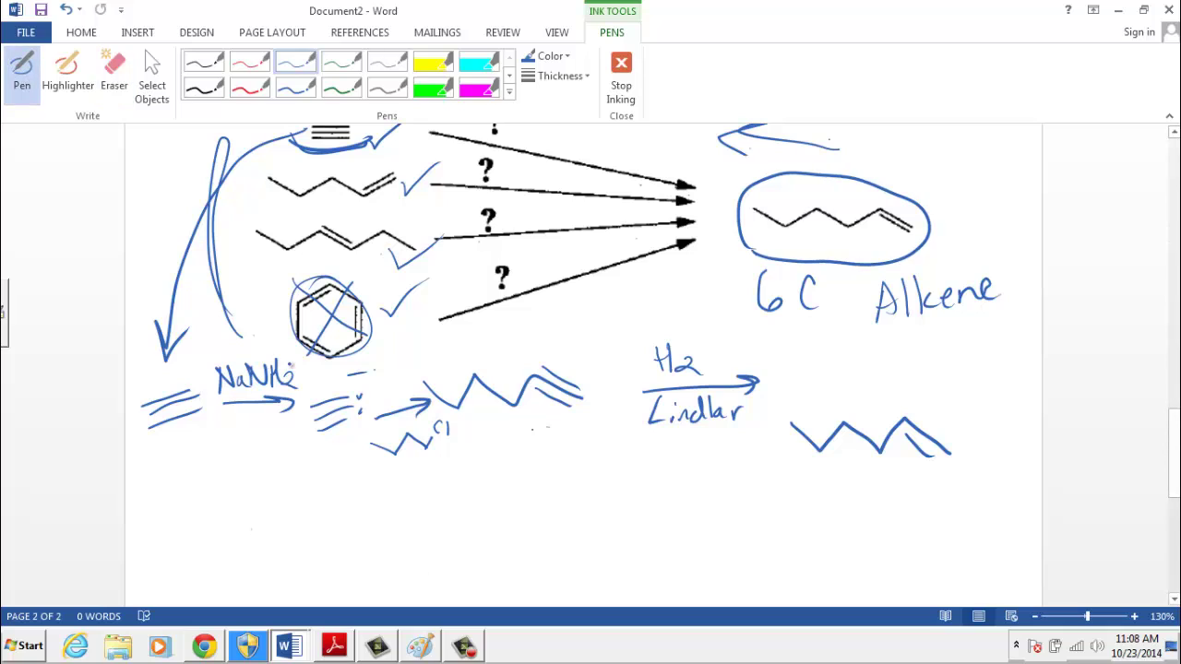
pyautogui.moveTo(271, 348)
pyautogui.mouseDown()
pyautogui.moveTo(266, 432)
pyautogui.moveTo(277, 339)
pyautogui.mouseUp()
pyautogui.moveTo(148, 450); pyautogui.dragTo(196, 432)
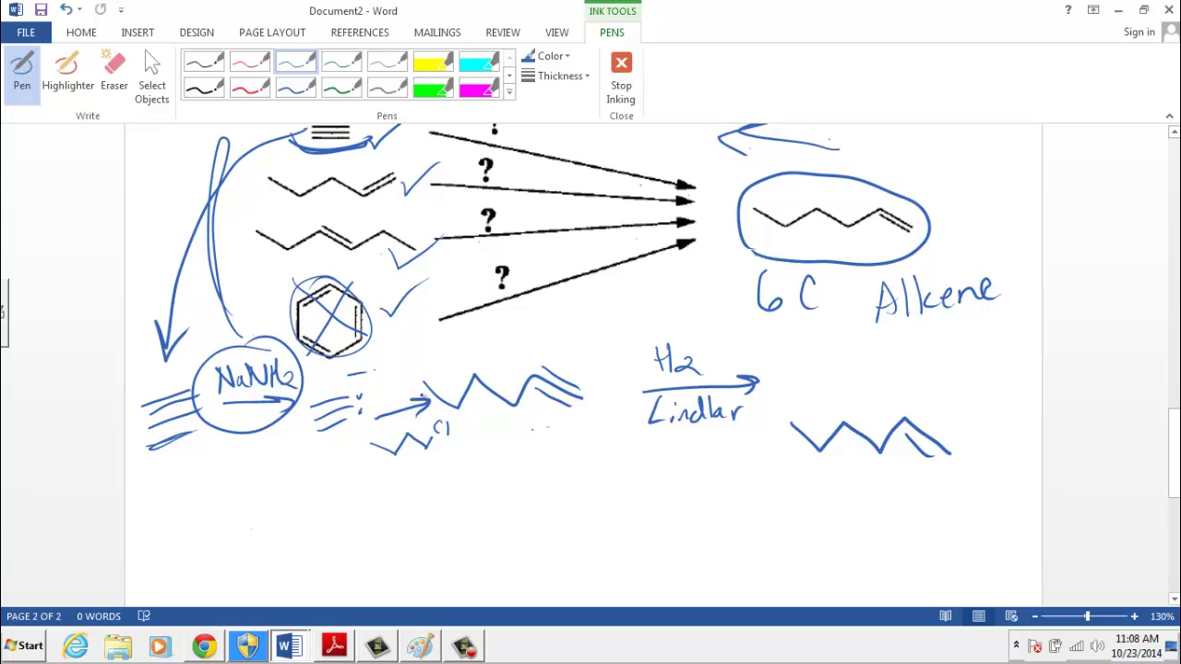
pyautogui.moveTo(426, 395)
pyautogui.mouseDown()
pyautogui.moveTo(360, 441)
pyautogui.moveTo(452, 467)
pyautogui.moveTo(435, 411)
pyautogui.moveTo(411, 395)
pyautogui.mouseUp()
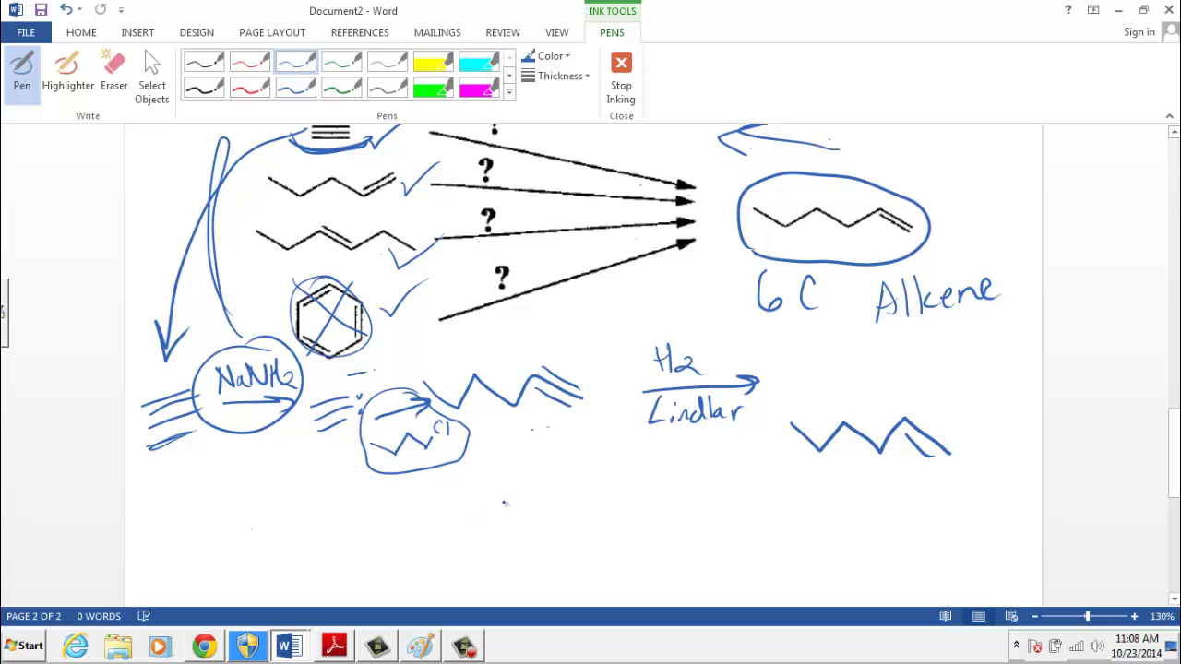
pyautogui.moveTo(749, 357)
pyautogui.mouseDown()
pyautogui.moveTo(637, 327)
pyautogui.moveTo(765, 353)
pyautogui.moveTo(726, 330)
pyautogui.mouseUp()
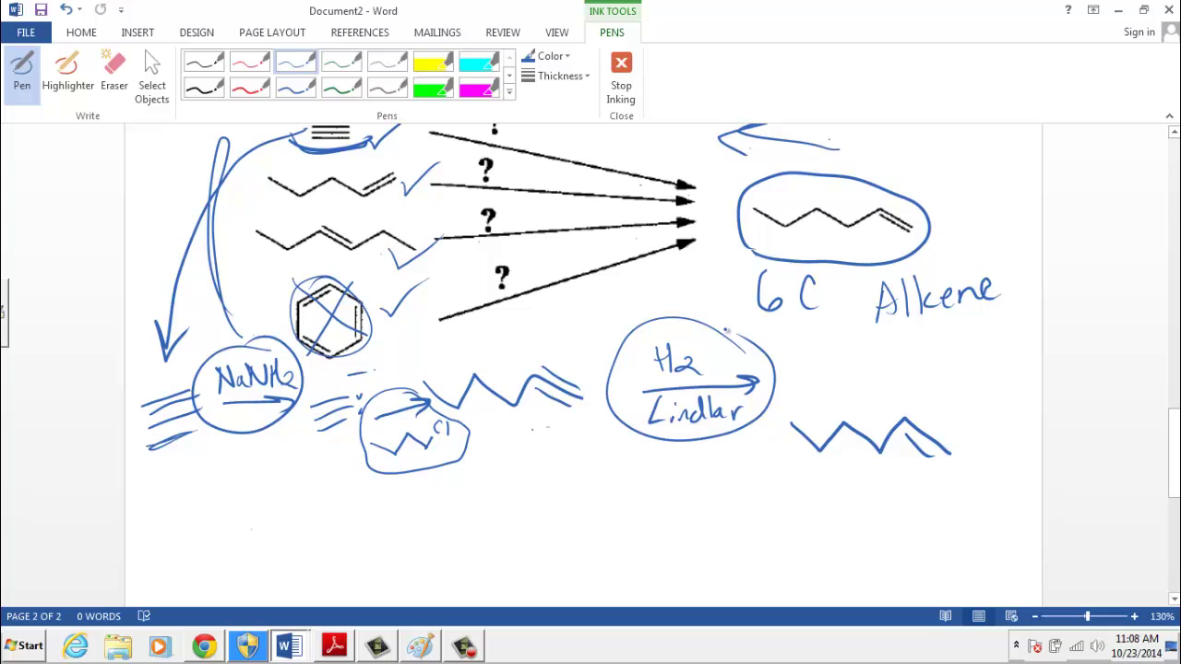
# Handwrite "3 step Synthesis" below the product chain.
pyautogui.moveTo(803, 482)
pyautogui.mouseDown()
pyautogui.moveTo(833, 498)
pyautogui.moveTo(806, 523)
pyautogui.mouseUp()
pyautogui.moveTo(881, 494)
pyautogui.mouseDown()
pyautogui.moveTo(896, 518)
pyautogui.moveTo(950, 506)
pyautogui.mouseUp()
pyautogui.moveTo(834, 544)
pyautogui.mouseDown()
pyautogui.moveTo(813, 572)
pyautogui.moveTo(866, 572)
pyautogui.mouseUp()
pyautogui.moveTo(875, 552); pyautogui.dragTo(893, 568)
pyautogui.moveTo(908, 543)
pyautogui.mouseDown()
pyautogui.moveTo(908, 564)
pyautogui.moveTo(934, 565)
pyautogui.mouseUp()
pyautogui.moveTo(938, 554); pyautogui.dragTo(954, 559)
pyautogui.moveTo(967, 545)
pyautogui.mouseDown()
pyautogui.moveTo(960, 563)
pyautogui.moveTo(976, 565)
pyautogui.mouseUp()
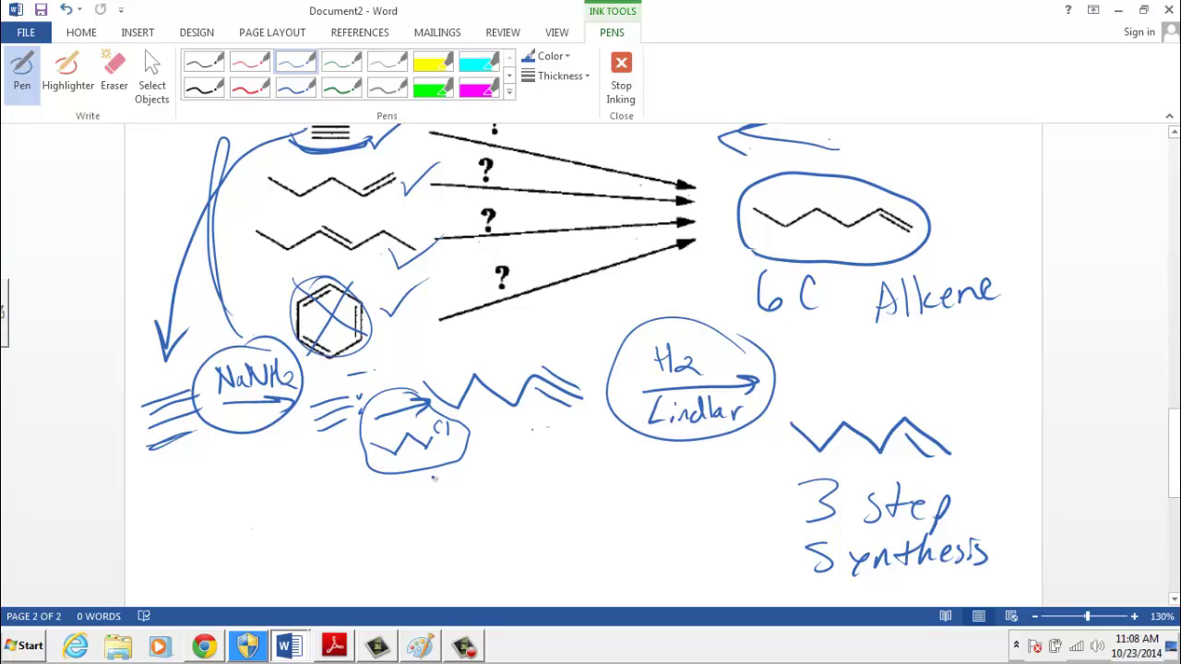
# Draw an up-arrow under the chloro circle and retrace the triple-bond marks and arrowhead darker.
pyautogui.moveTo(422, 473)
pyautogui.mouseDown()
pyautogui.moveTo(427, 502)
pyautogui.moveTo(423, 471)
pyautogui.moveTo(440, 480)
pyautogui.mouseUp()
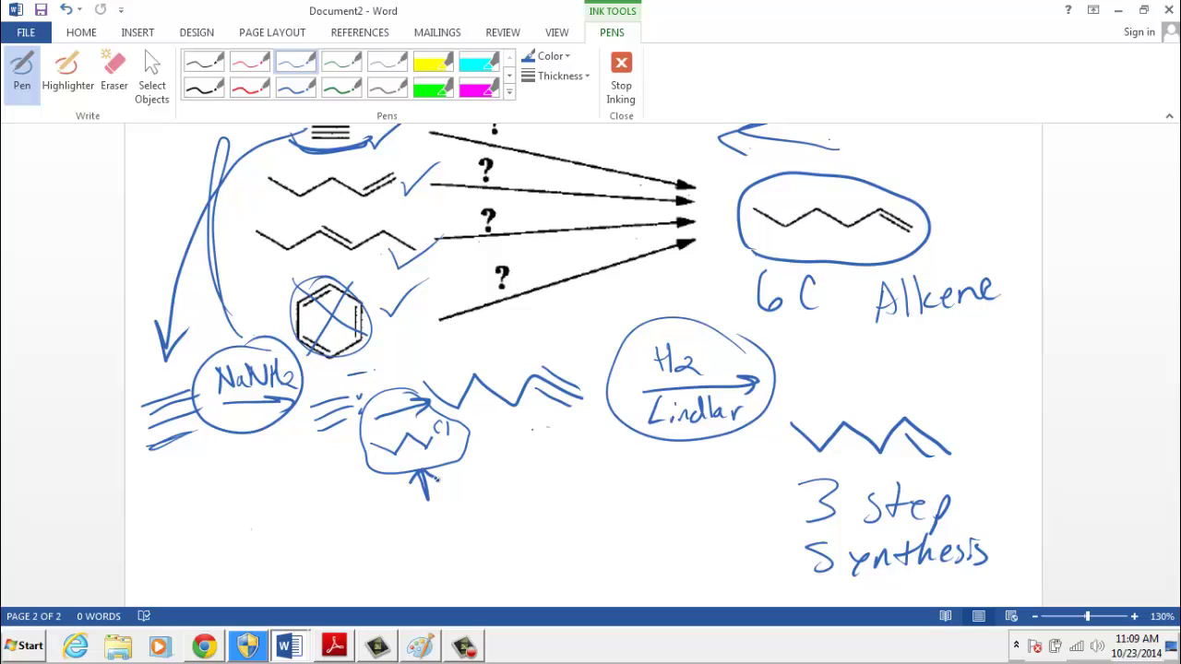
pyautogui.moveTo(174, 404)
pyautogui.mouseDown()
pyautogui.moveTo(147, 402)
pyautogui.moveTo(181, 397)
pyautogui.moveTo(145, 411)
pyautogui.mouseUp()
pyautogui.moveTo(373, 137); pyautogui.dragTo(304, 142)
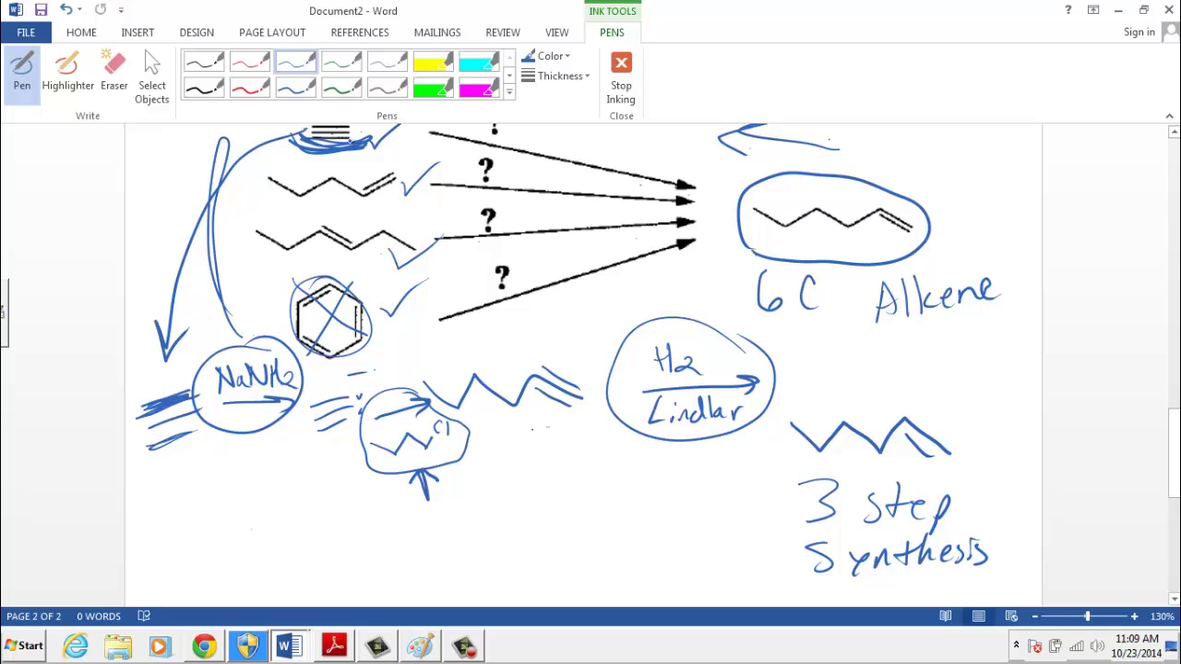
pyautogui.moveTo(421, 469)
pyautogui.mouseDown()
pyautogui.moveTo(430, 489)
pyautogui.moveTo(417, 476)
pyautogui.moveTo(434, 478)
pyautogui.mouseUp()
pyautogui.scroll(2, 407, 574)
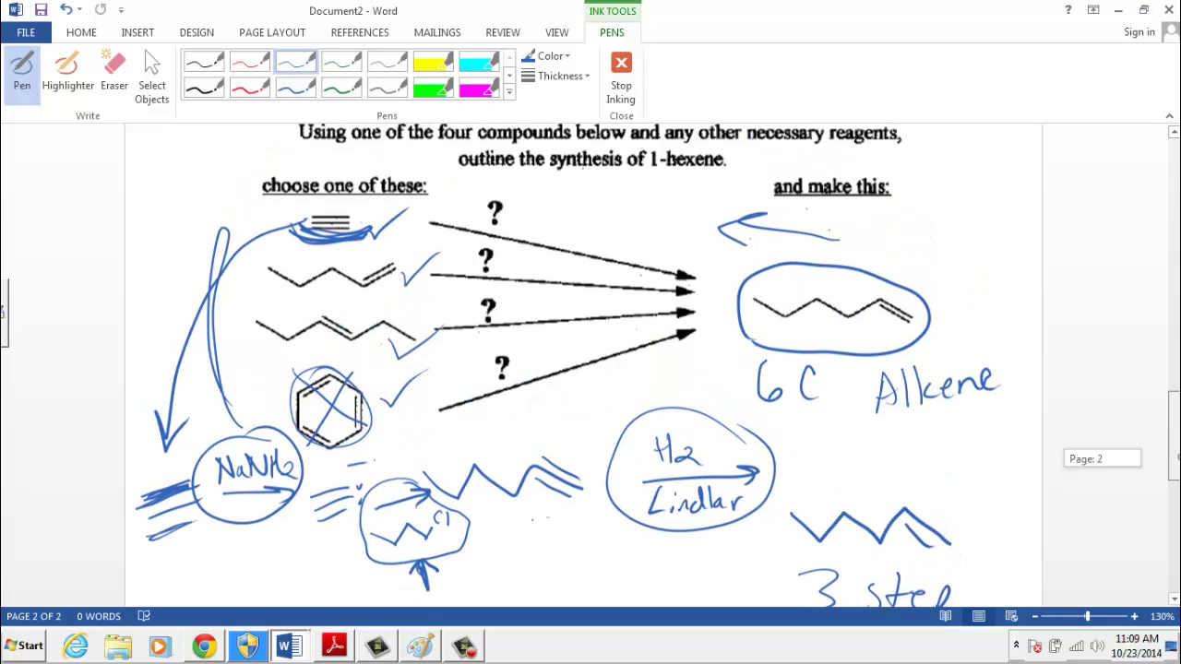